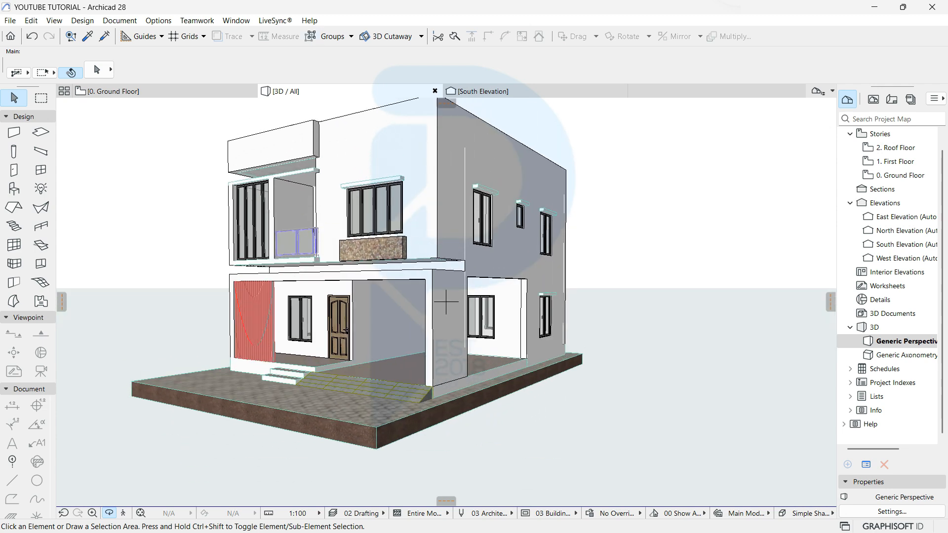
# Step: Switch from the 3D view to the Ground Floor plan and zoom around it
pyautogui.click(165, 91)
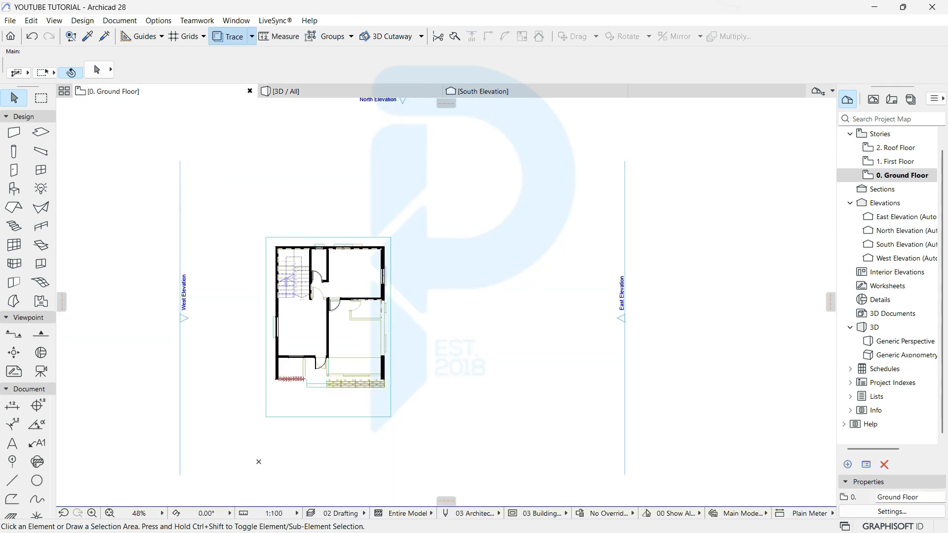
pyautogui.scroll(6, 389, 365)
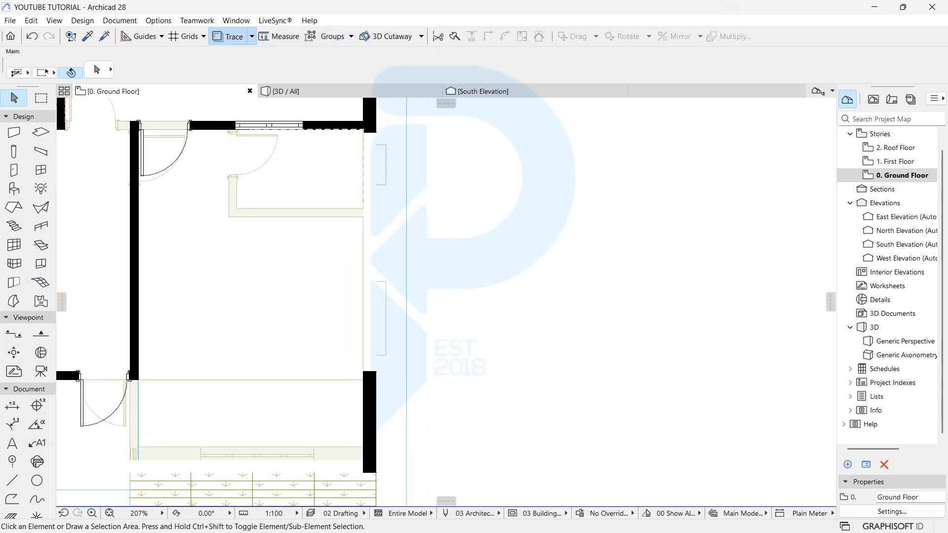
pyautogui.scroll(-5, 397, 322)
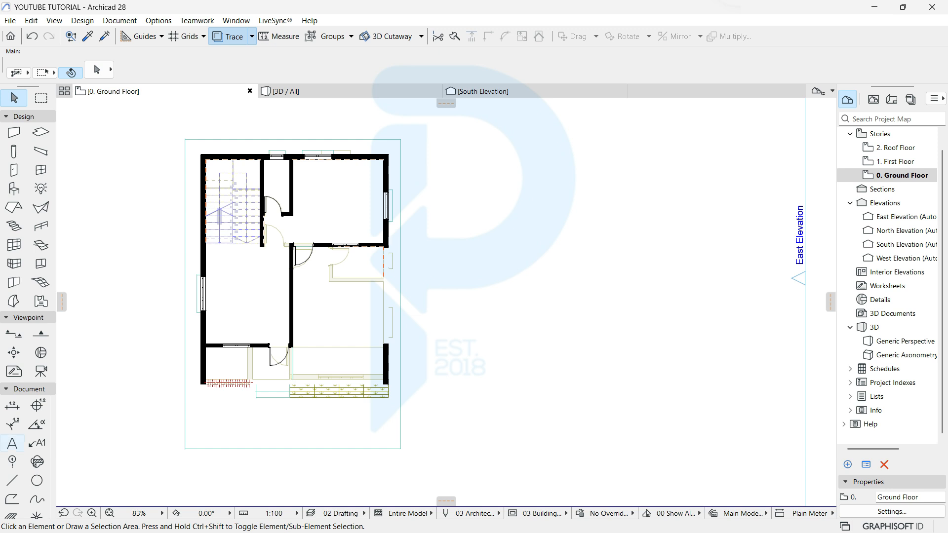
# Step: With the Line tool, draw a 1200 guide line out from the wall corner
pyautogui.click(12, 481)
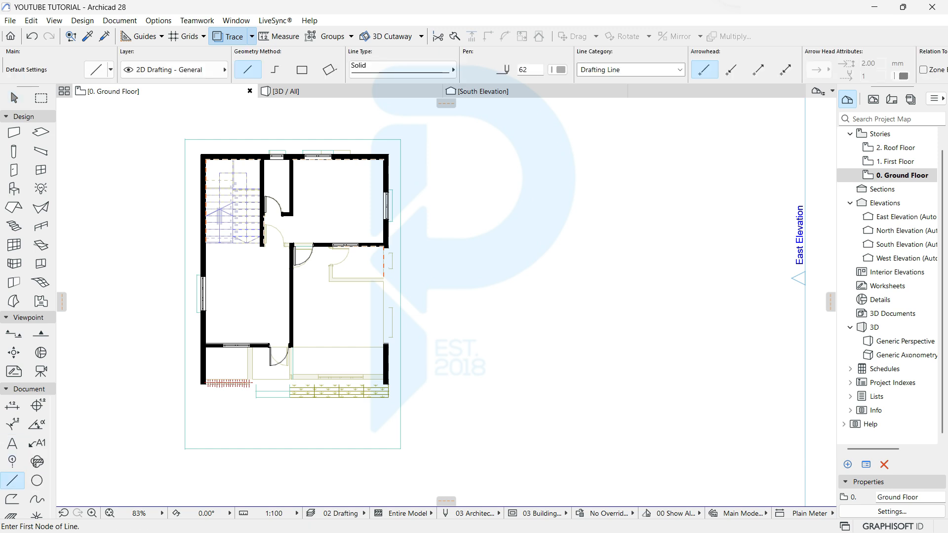
pyautogui.scroll(4, 508, 314)
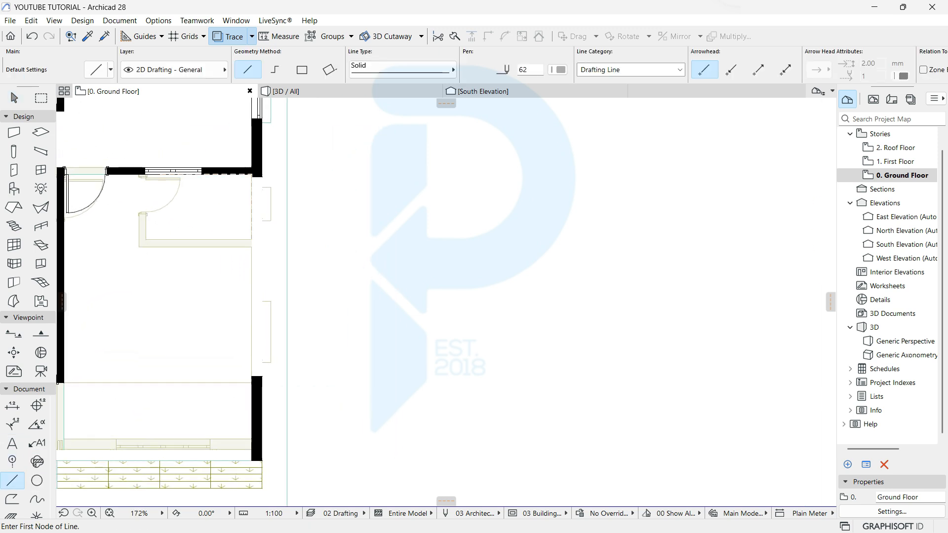
pyautogui.scroll(4, 270, 372)
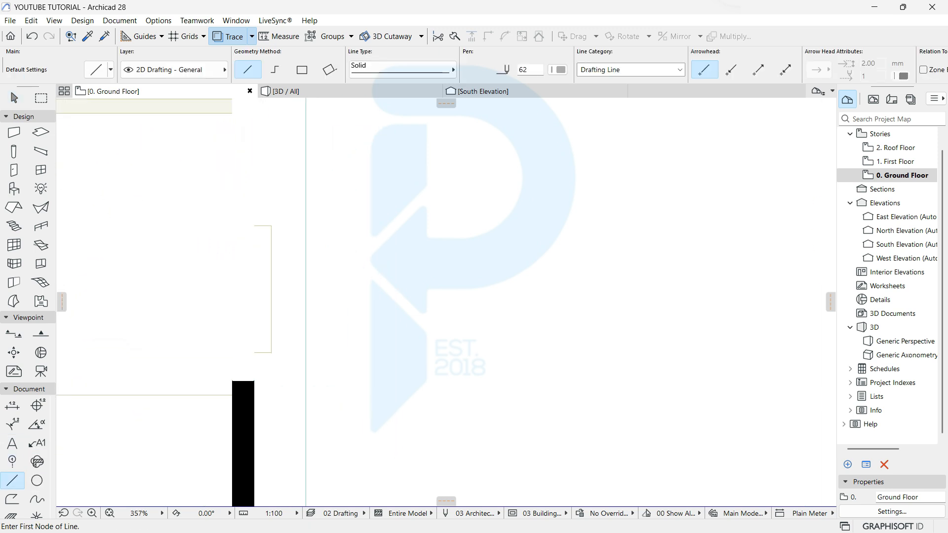
pyautogui.click(254, 381)
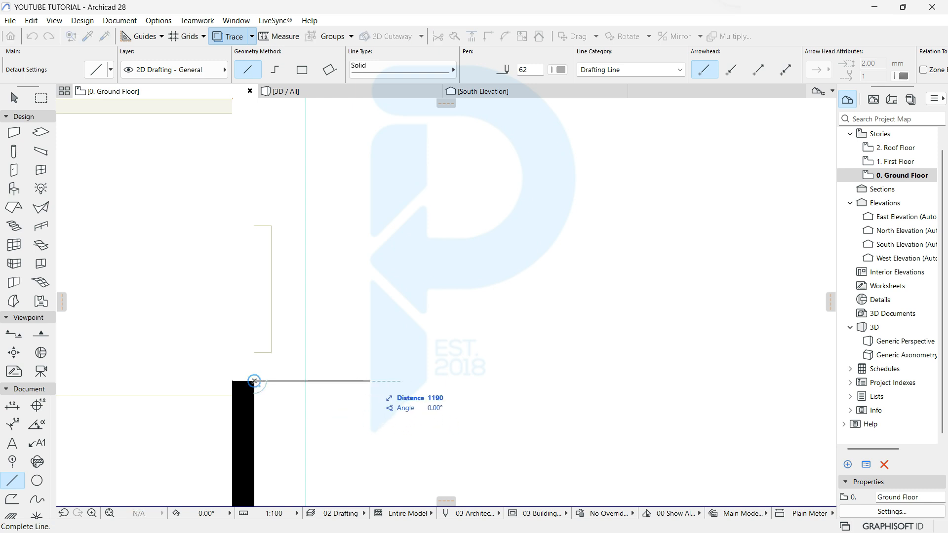
pyautogui.write('1200')
pyautogui.press('Return')
# Step: Draw a guide line leftward from the house's bottom-left wall corner
pyautogui.scroll(-8, 482, 330)
pyautogui.moveTo(247, 365); pyautogui.dragTo(514, 323, button='middle')
pyautogui.scroll(4, 513, 323)
pyautogui.scroll(2, 516, 321)
pyautogui.click(461, 423)
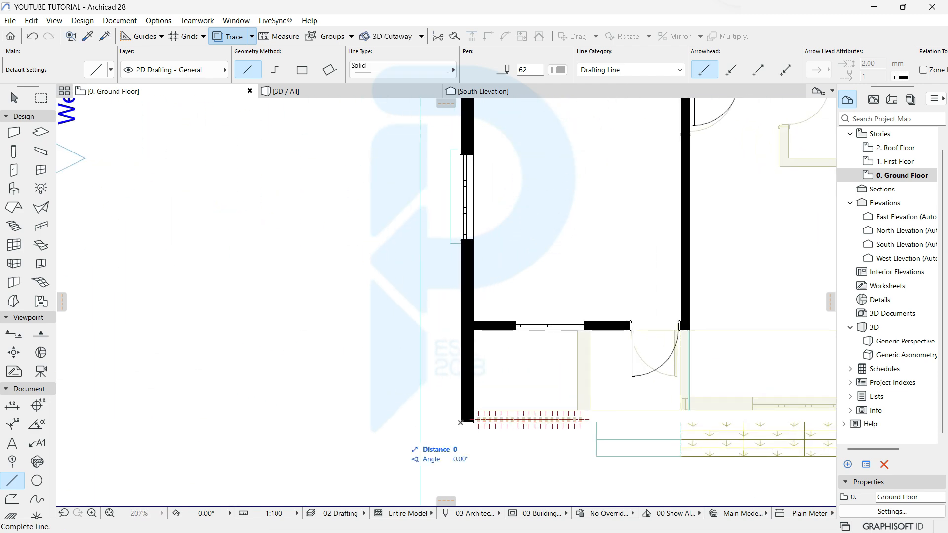
pyautogui.write('1')
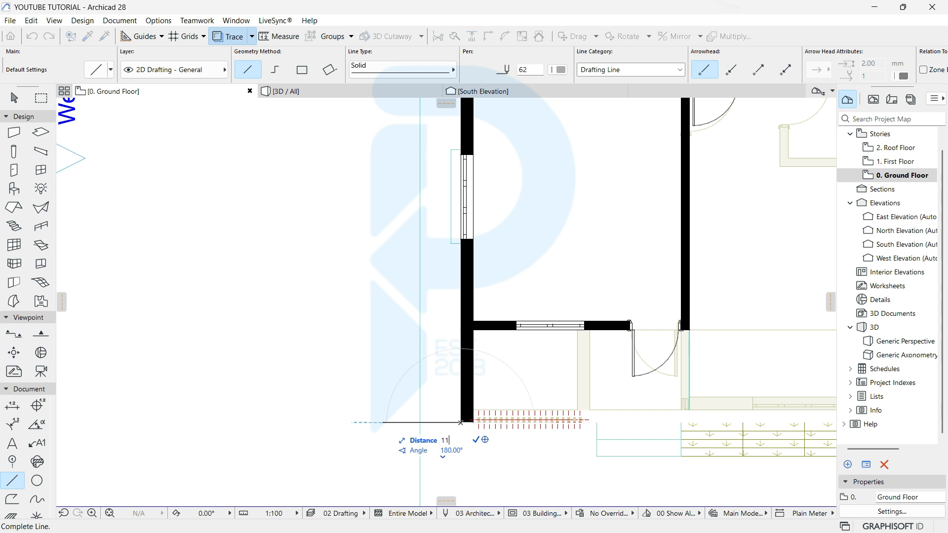
pyautogui.write(':100')
pyautogui.press('Return')
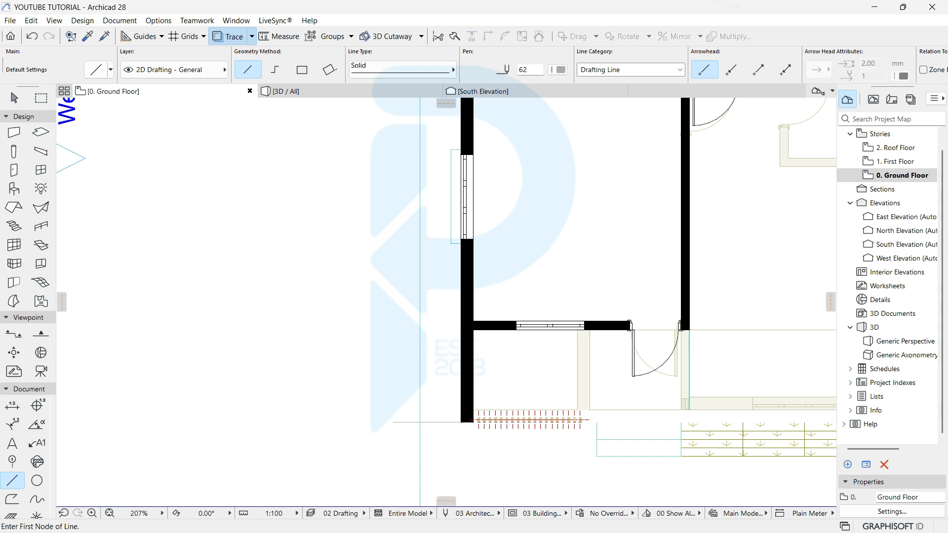
# Step: Draw a 1000 vertical guide line up from the top wall
pyautogui.scroll(-4, 453, 330)
pyautogui.moveTo(484, 222); pyautogui.dragTo(400, 405, button='middle')
pyautogui.scroll(6, 496, 259)
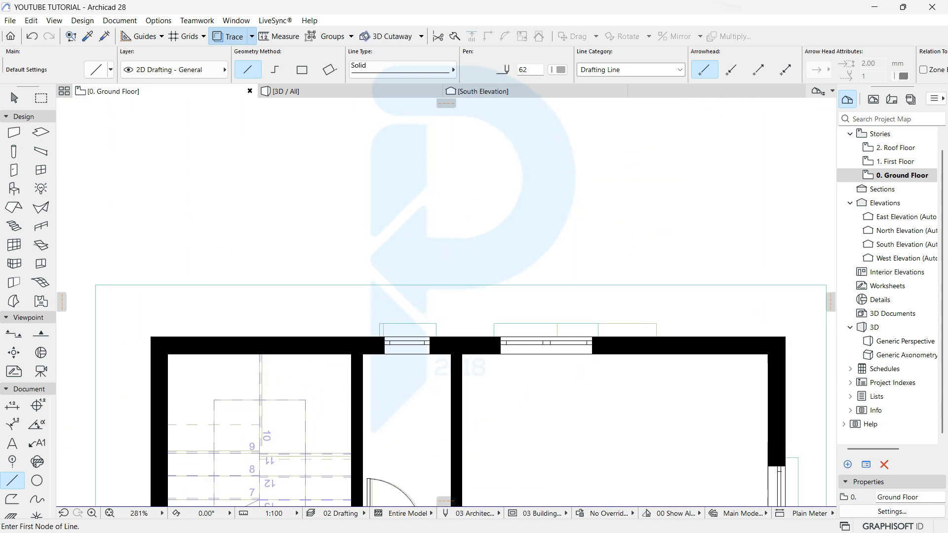
pyautogui.click(358, 341)
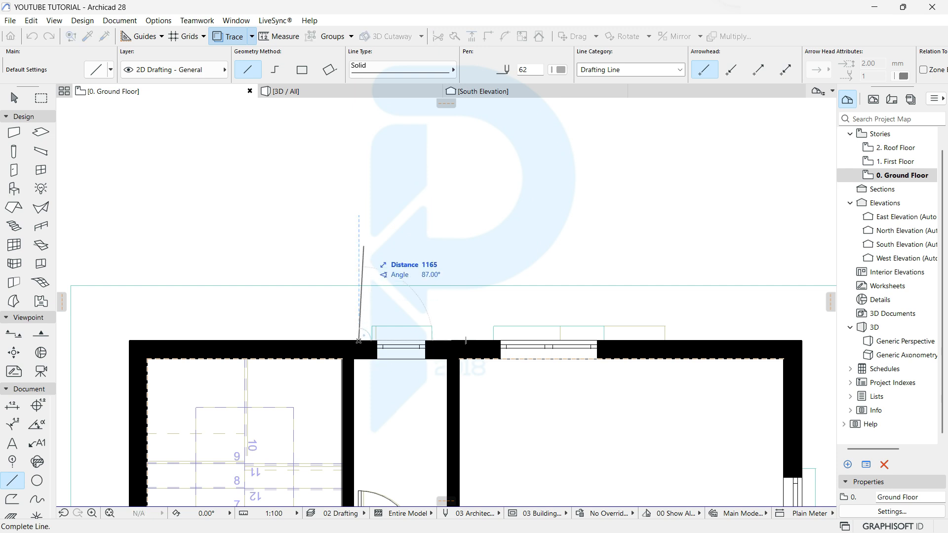
pyautogui.write('170')
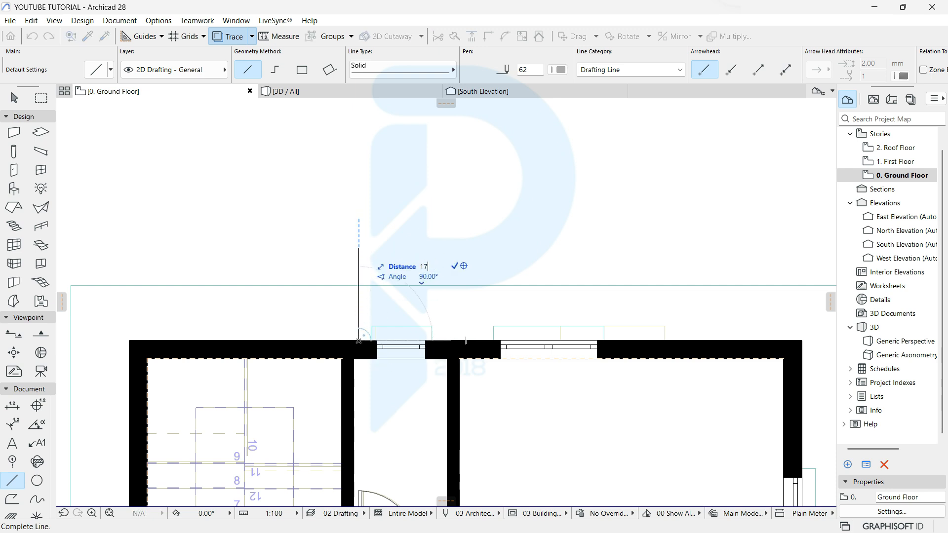
pyautogui.press('BackSpace')
pyautogui.press('BackSpace')
pyautogui.write('000')
pyautogui.press('Return')
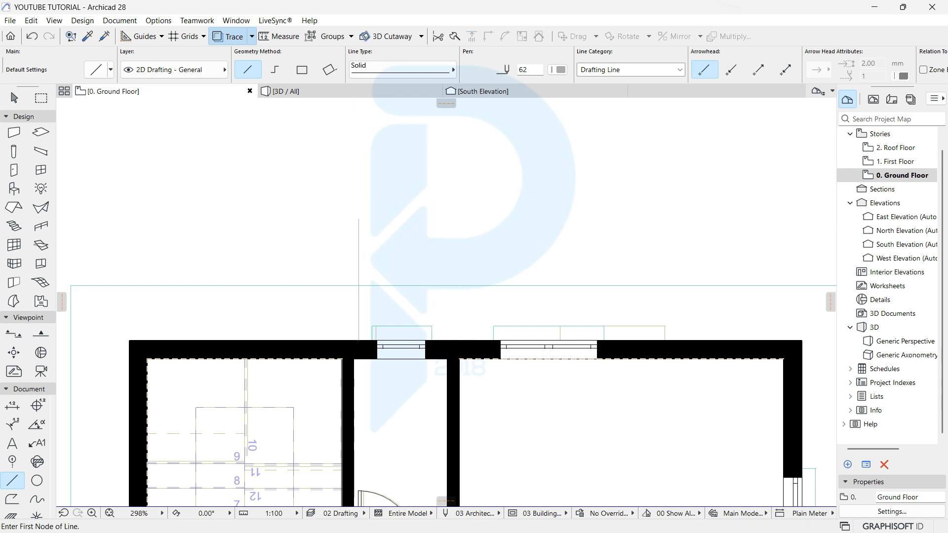
# Step: Draw a vertical guide line running downward from the house's front corner
pyautogui.scroll(-1, 374, 278)
pyautogui.scroll(-2, 316, 445)
pyautogui.moveTo(316, 445); pyautogui.dragTo(347, 128, button='middle')
pyautogui.moveTo(572, 484); pyautogui.dragTo(524, 174, button='middle')
pyautogui.scroll(-1, 524, 341)
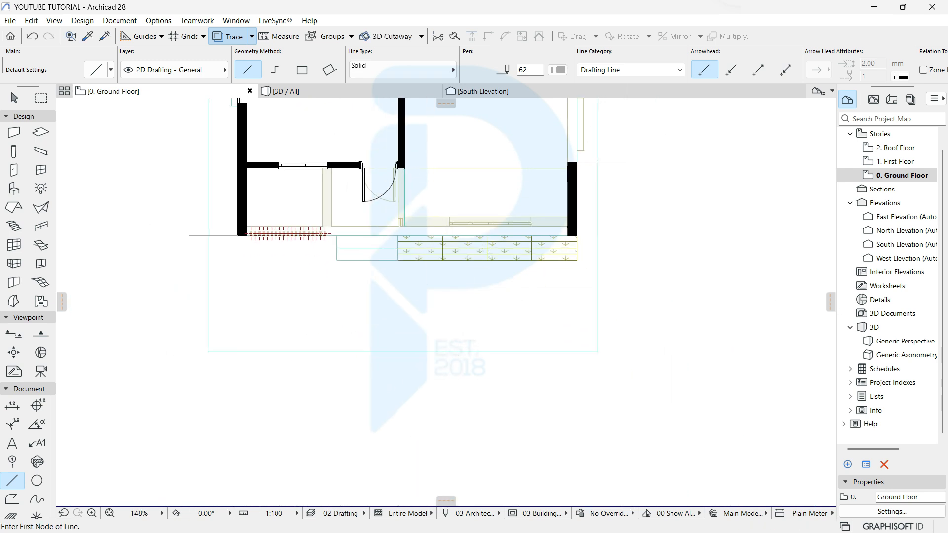
pyautogui.scroll(2, 400, 250)
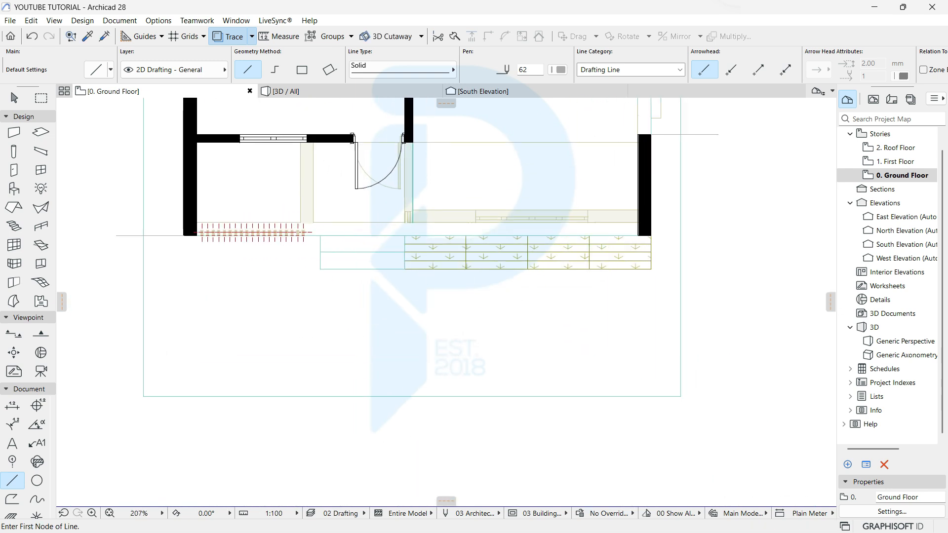
pyautogui.click(320, 270)
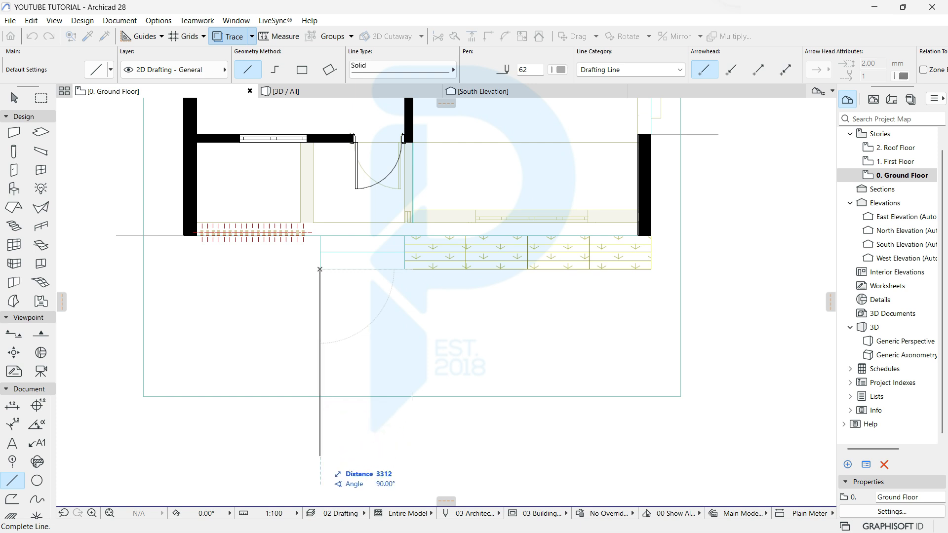
pyautogui.click(319, 457)
# Step: Offset the slab's left, bottom and right edges out to the guide lines
pyautogui.scroll(-2, 326, 373)
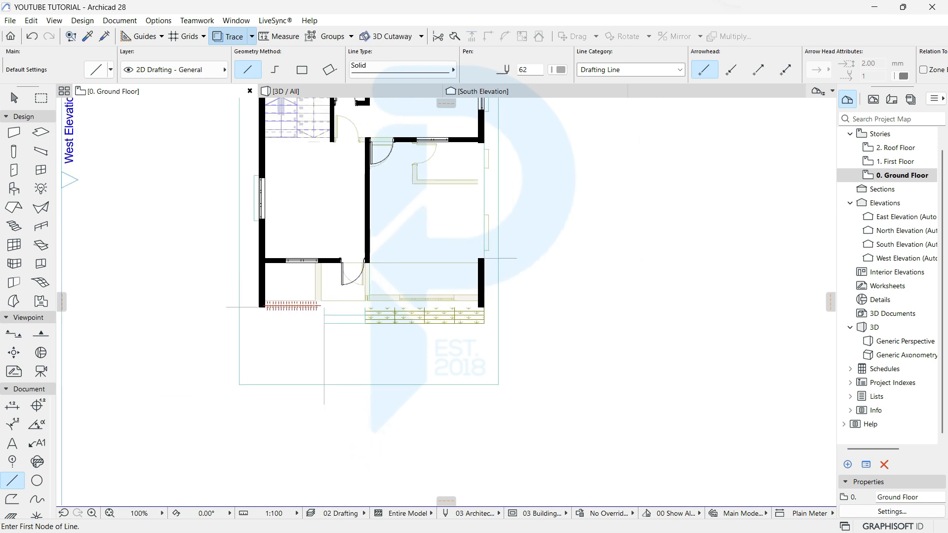
pyautogui.press('Escape')
pyautogui.press('Escape')
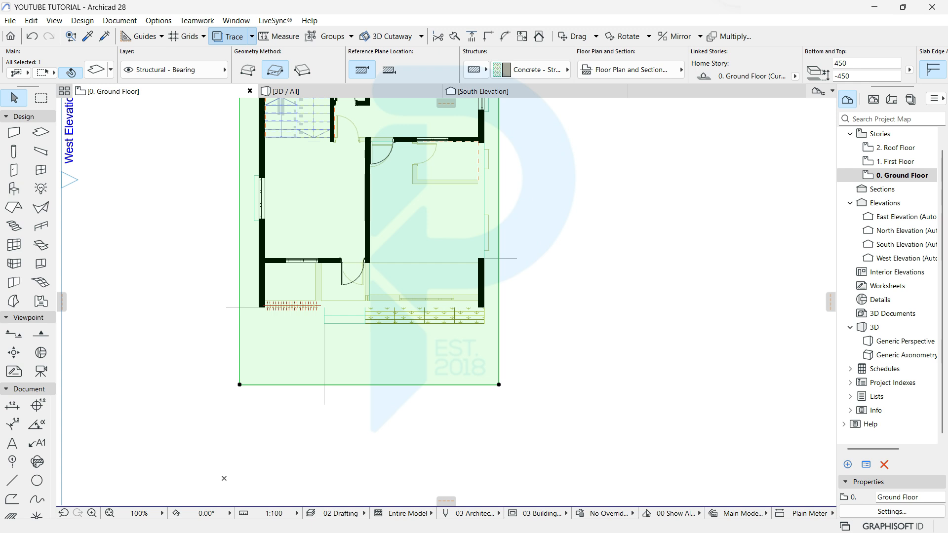
pyautogui.click(239, 324)
pyautogui.click(226, 307)
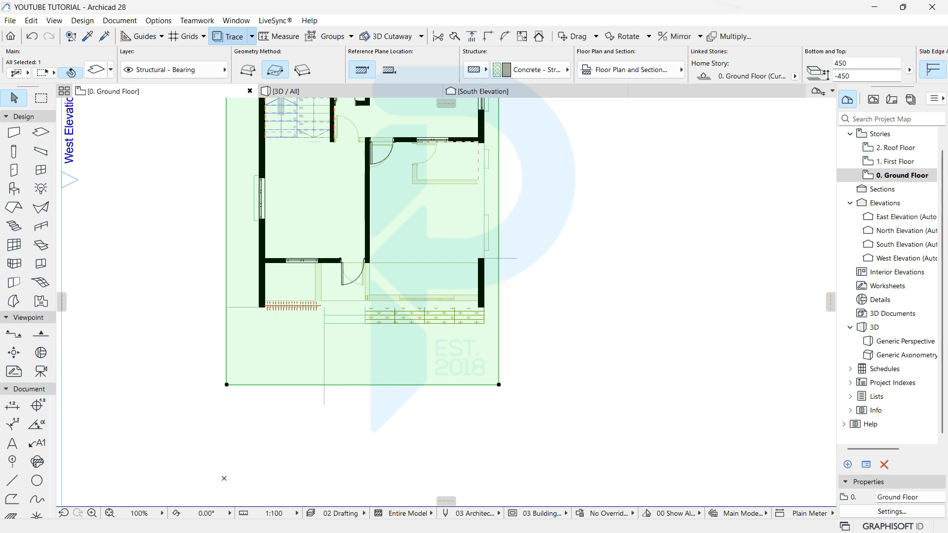
pyautogui.click(313, 385)
pyautogui.click(324, 404)
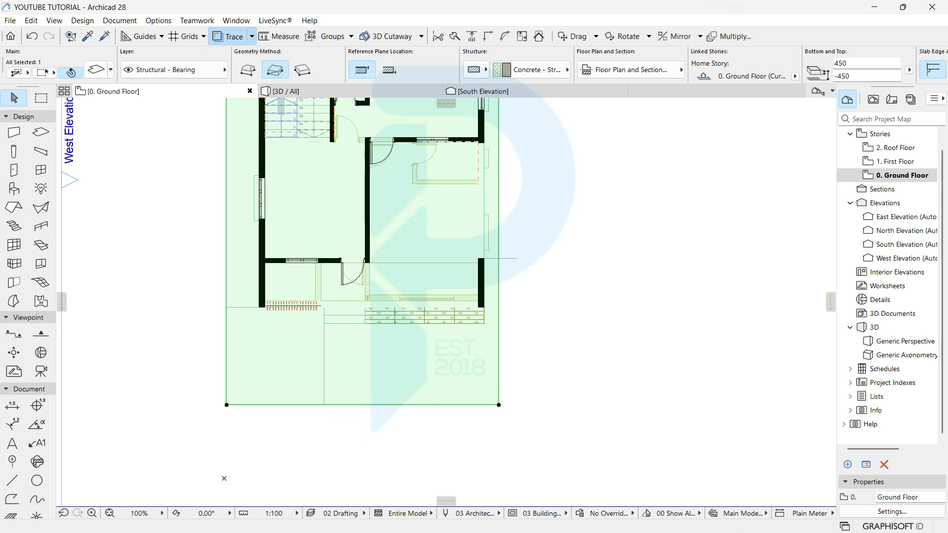
pyautogui.click(499, 270)
pyautogui.click(517, 258)
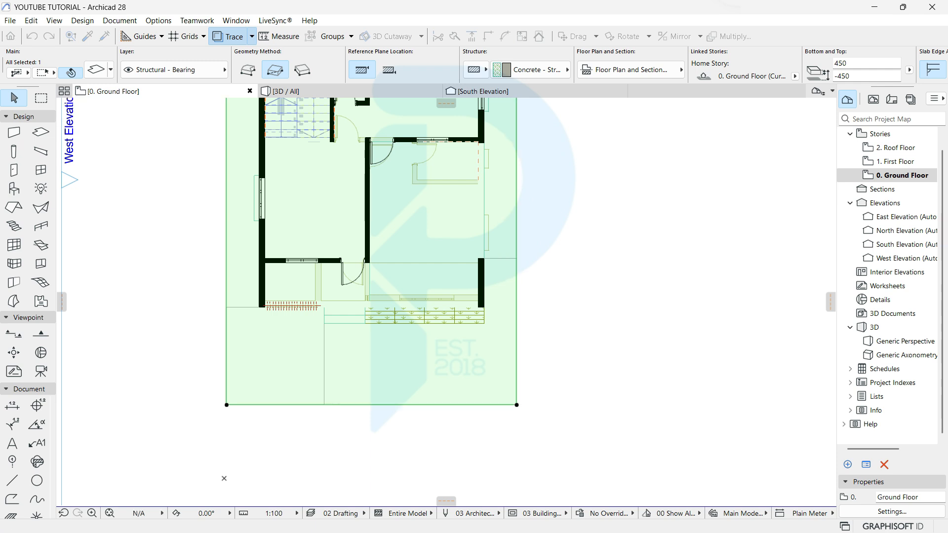
# Step: Push the slab's top edge up to its guide line and deselect the slab
pyautogui.scroll(-2, 542, 225)
pyautogui.moveTo(542, 225); pyautogui.dragTo(567, 453, button='middle')
pyautogui.scroll(1, 468, 221)
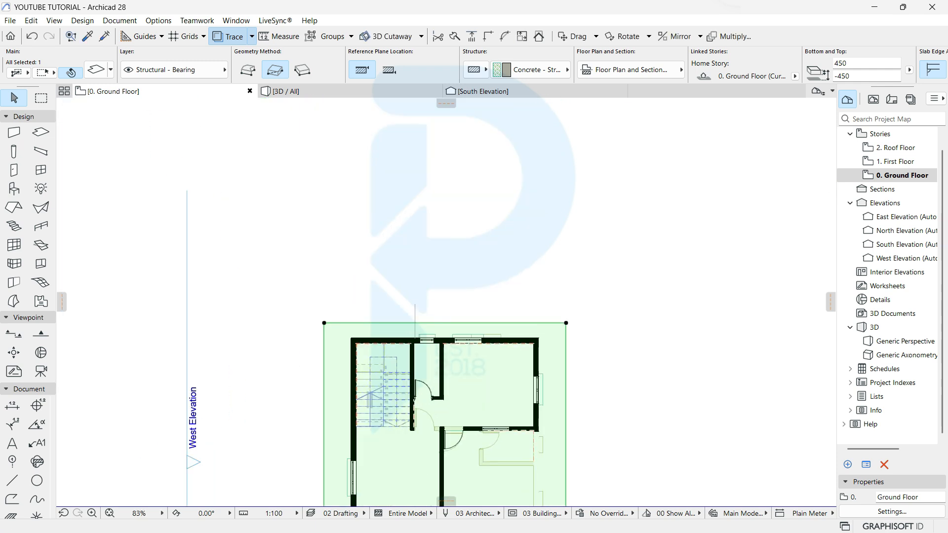
pyautogui.click(422, 322)
pyautogui.click(423, 304)
pyautogui.press('Escape')
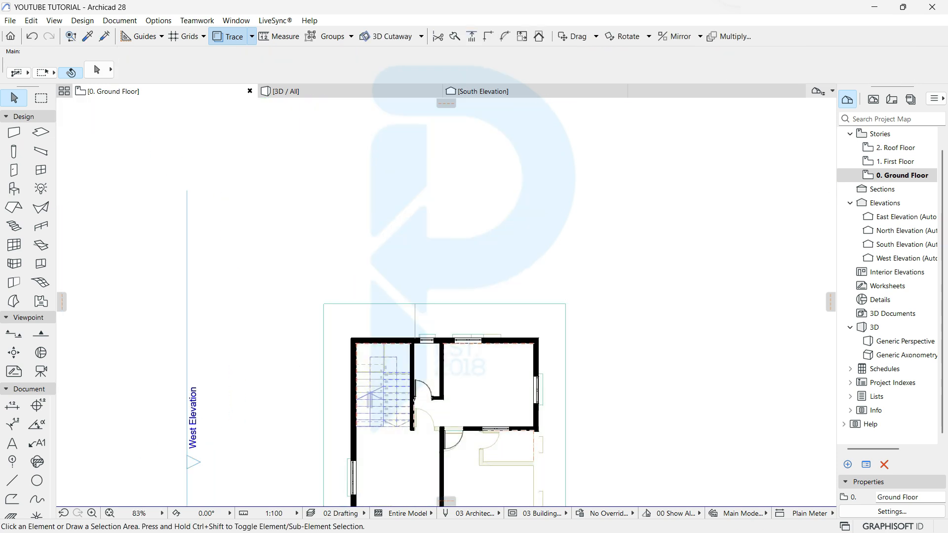
pyautogui.scroll(-2, 474, 181)
pyautogui.moveTo(474, 181); pyautogui.dragTo(449, 71, button='middle')
pyautogui.scroll(5, 412, 307)
pyautogui.scroll(-2, 438, 445)
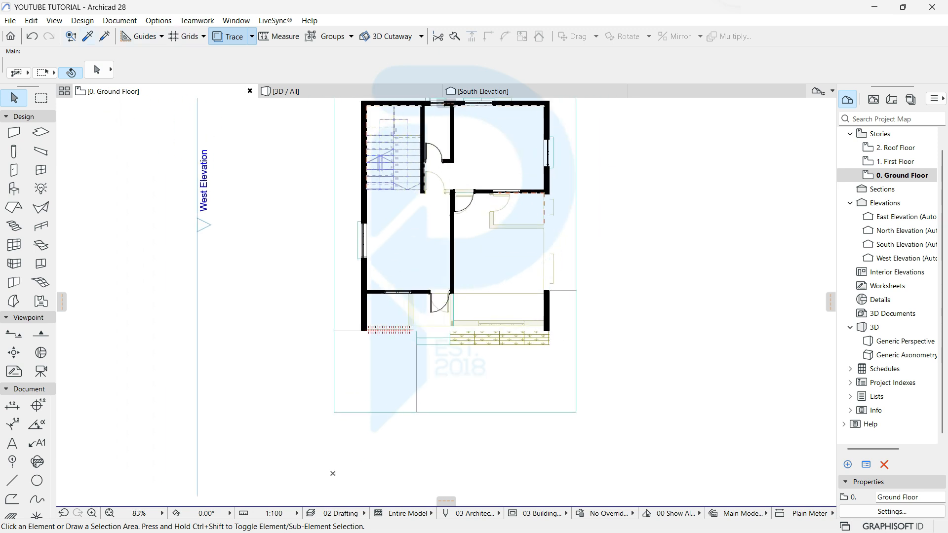
# Step: Give default walls Stucco - Yellow Rough surfaces, project-zero elevation 0 and height 2100
pyautogui.click(14, 133)
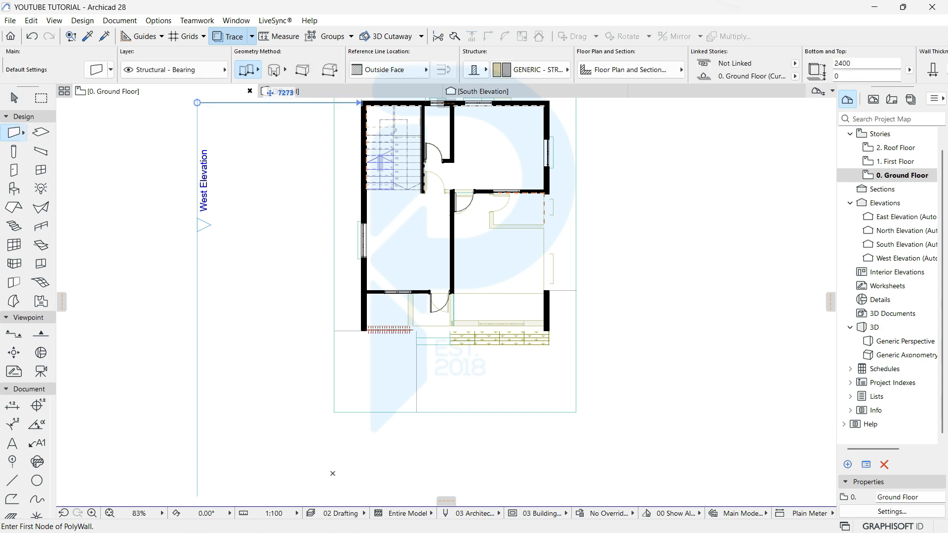
pyautogui.hotkey('ctrl', 't')
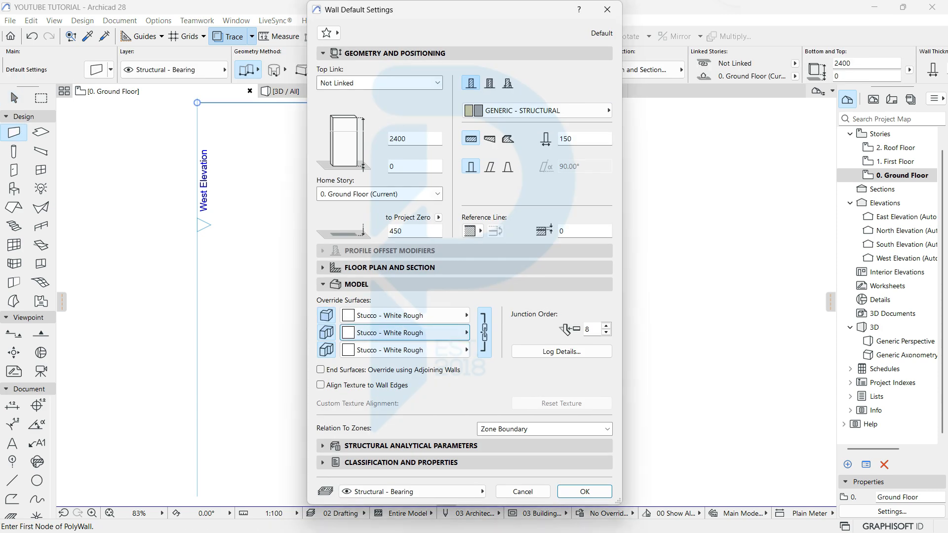
pyautogui.click(425, 315)
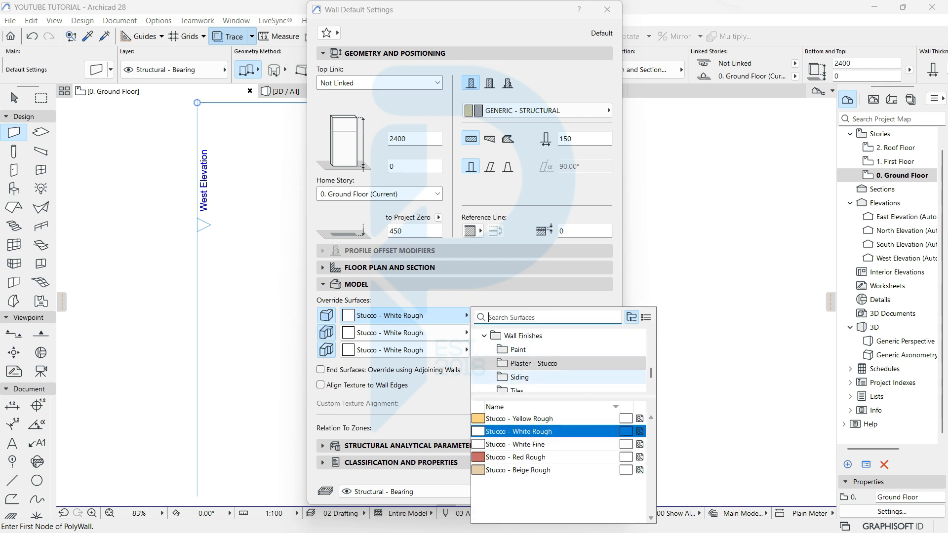
pyautogui.click(524, 418)
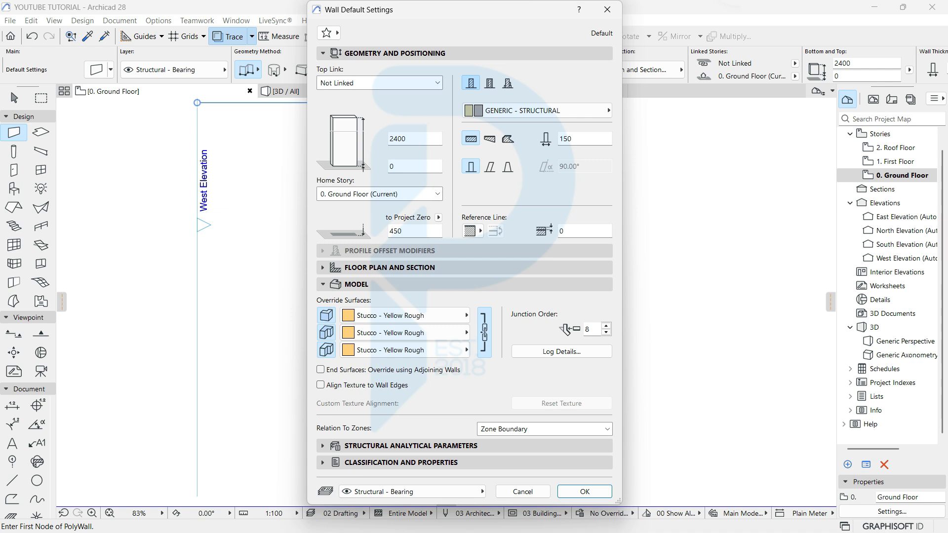
pyautogui.click(408, 231)
pyautogui.write('0')
pyautogui.doubleClick(413, 136)
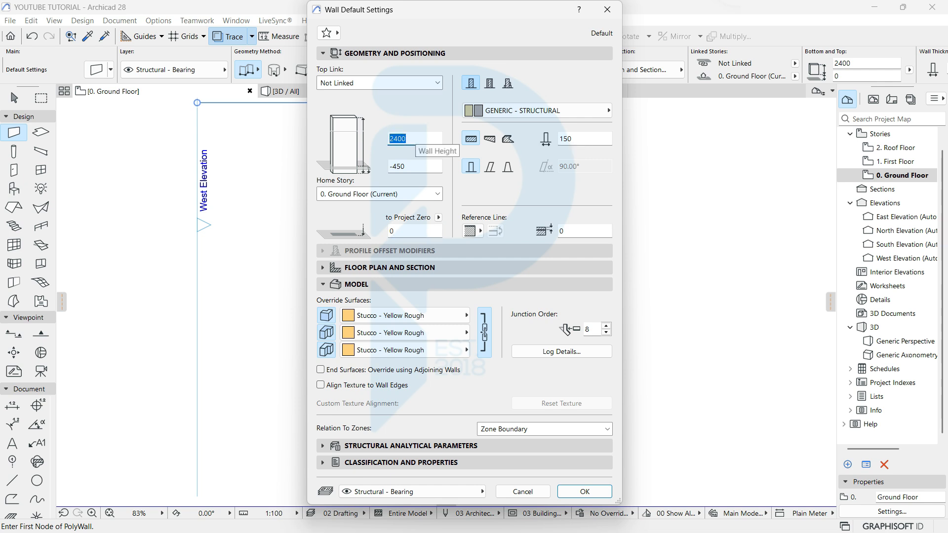
pyautogui.write('2100')
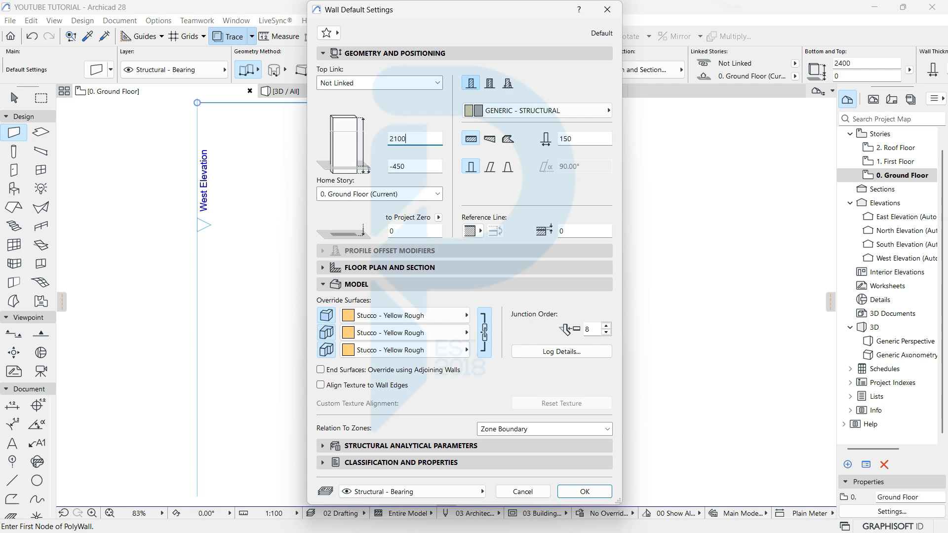
pyautogui.press('Return')
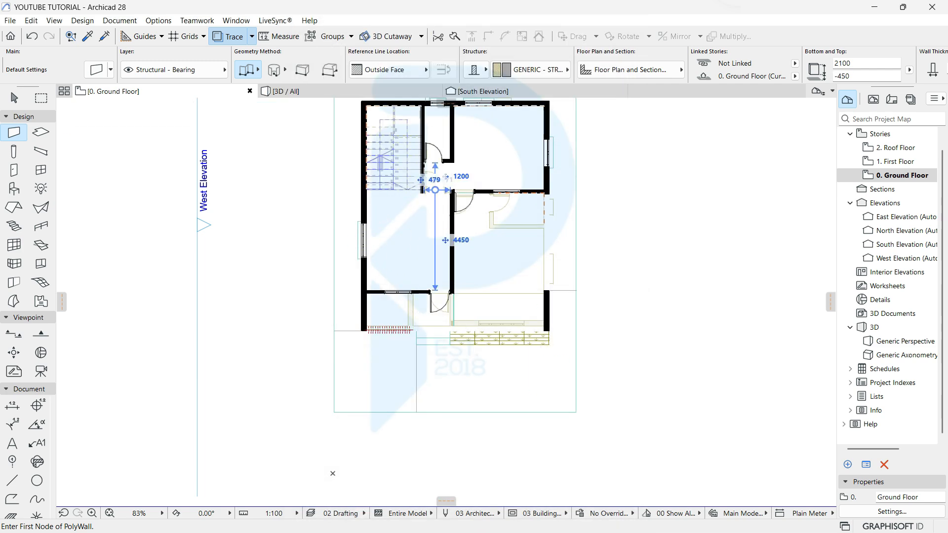
# Step: Draw boundary walls from the plot's top-left to top-right and down to bottom-right
pyautogui.moveTo(392, 146); pyautogui.dragTo(349, 330, button='middle')
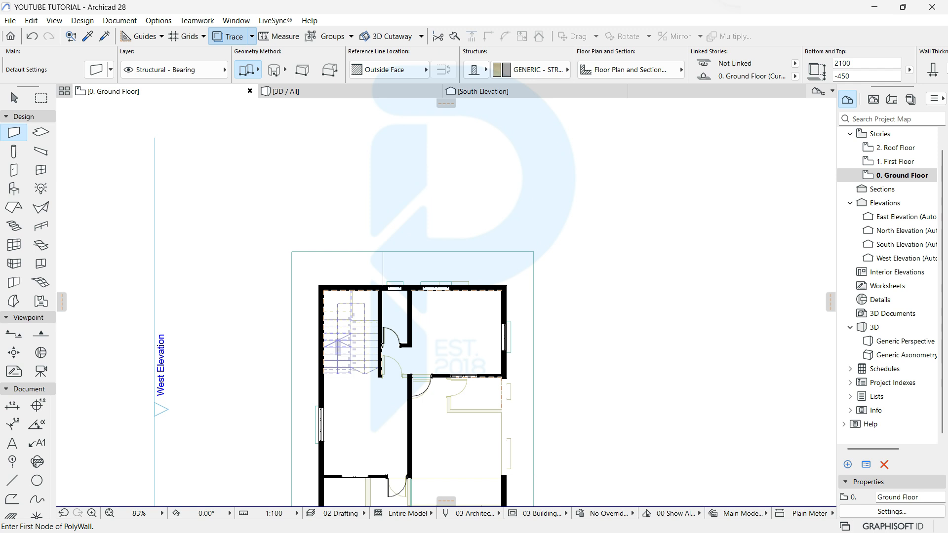
pyautogui.click(292, 253)
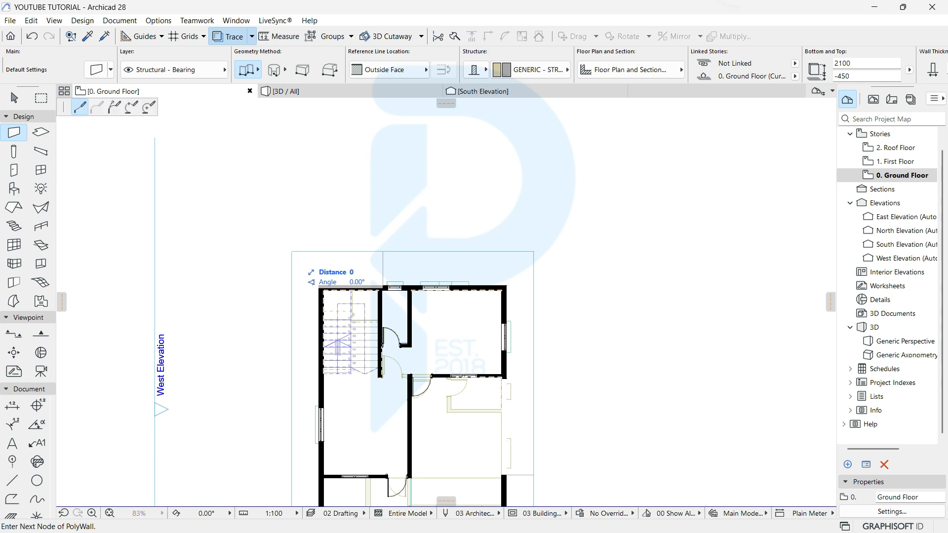
pyautogui.scroll(3, 557, 242)
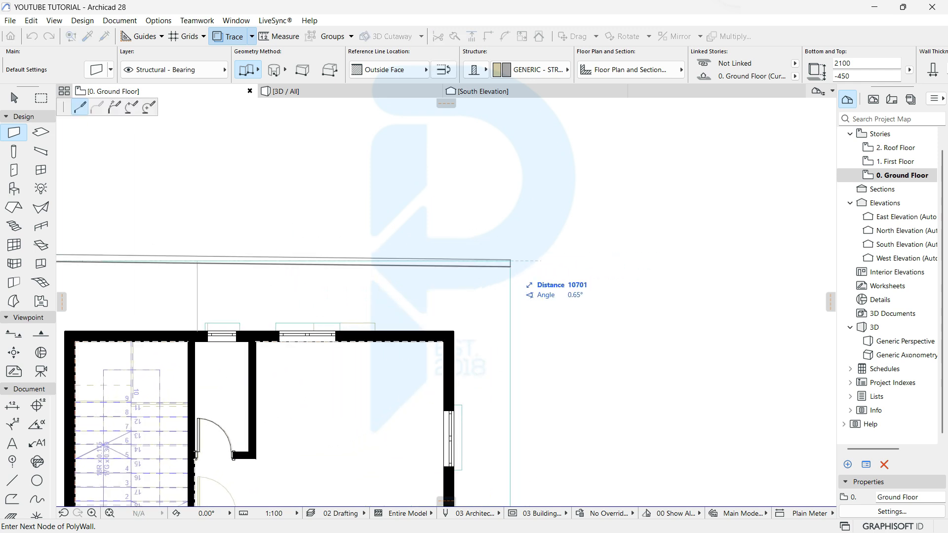
pyautogui.click(511, 260)
pyautogui.scroll(-2, 522, 298)
pyautogui.moveTo(523, 375); pyautogui.dragTo(525, 140, button='middle')
pyautogui.moveTo(524, 237); pyautogui.dragTo(530, 136, button='middle')
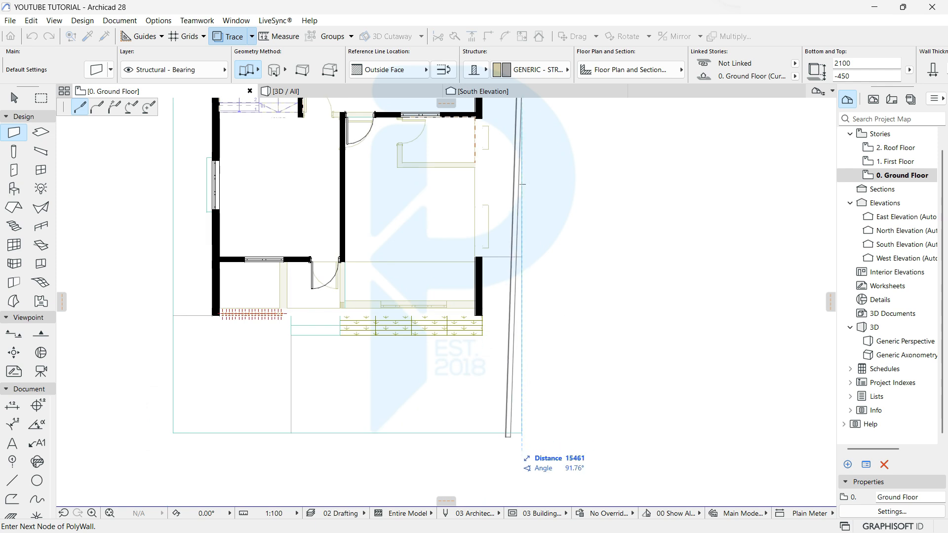
pyautogui.doubleClick(522, 433)
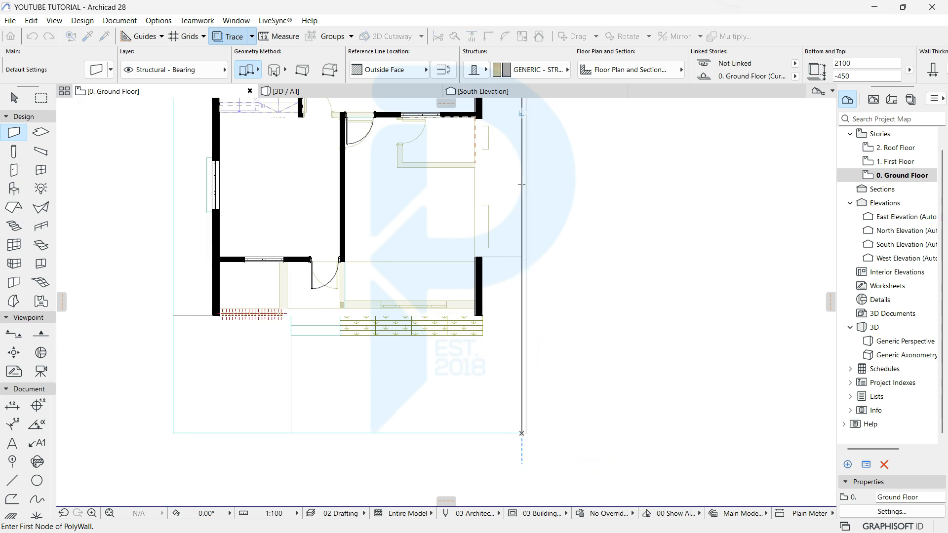
pyautogui.moveTo(504, 257); pyautogui.dragTo(599, 435, button='middle')
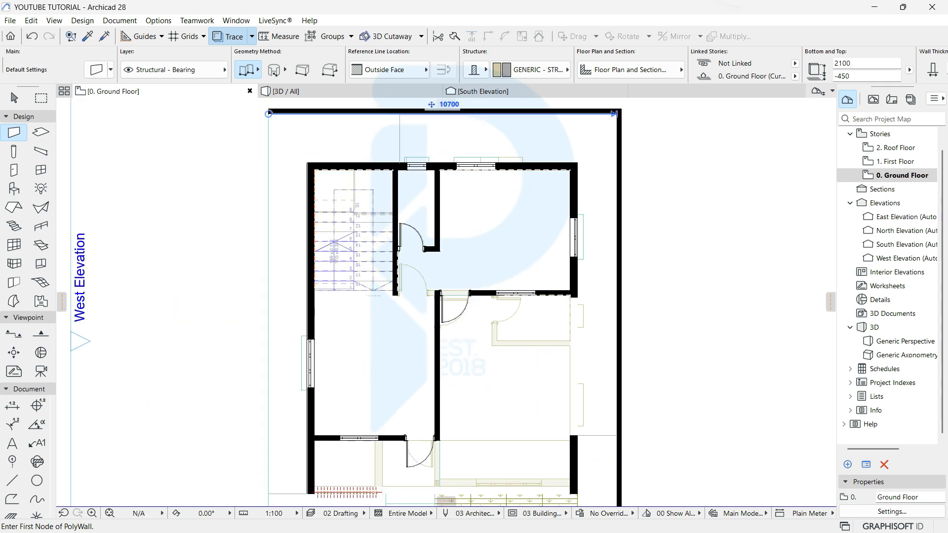
# Step: Draw the left boundary wall down the plot edge with its reference line on the inside face
pyautogui.click(269, 113)
pyautogui.click(415, 69)
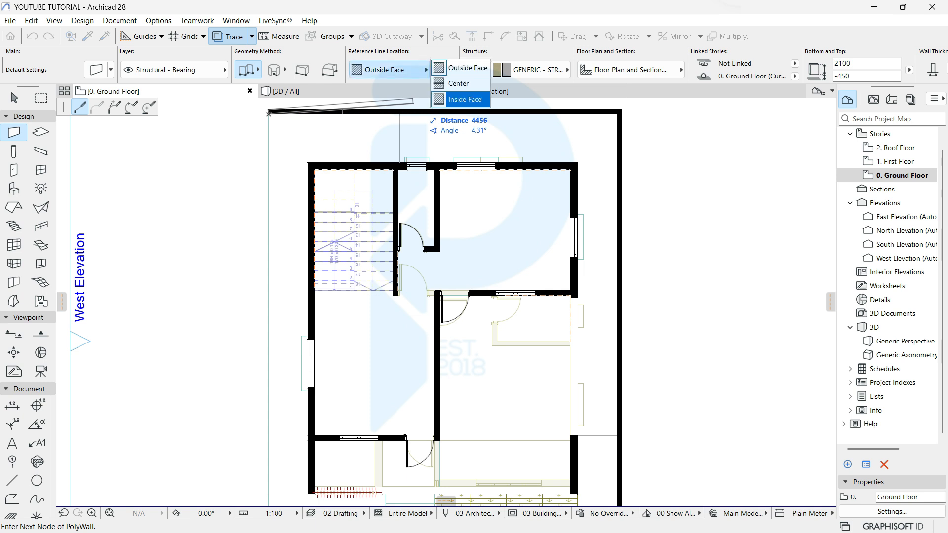
pyautogui.click(461, 100)
pyautogui.scroll(-1, 279, 246)
pyautogui.moveTo(293, 452); pyautogui.dragTo(281, 266, button='middle')
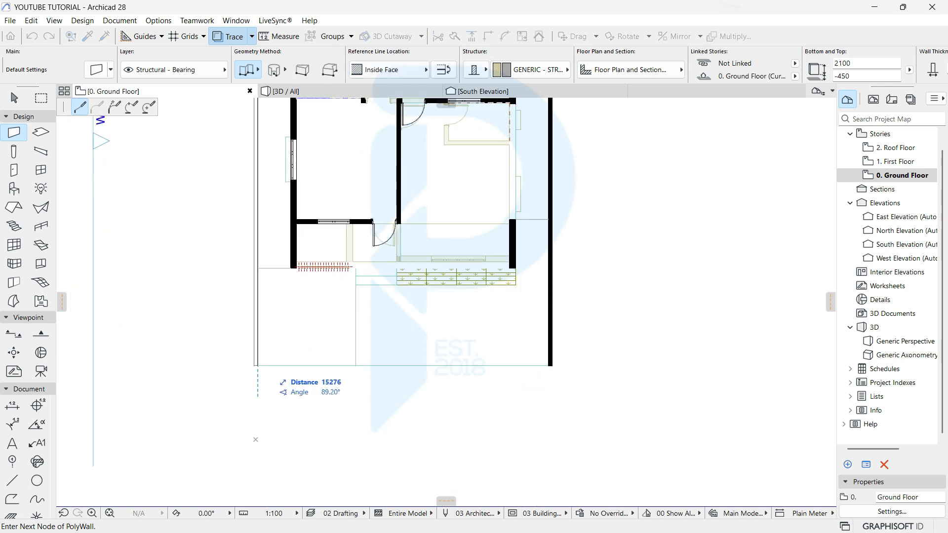
pyautogui.doubleClick(257, 366)
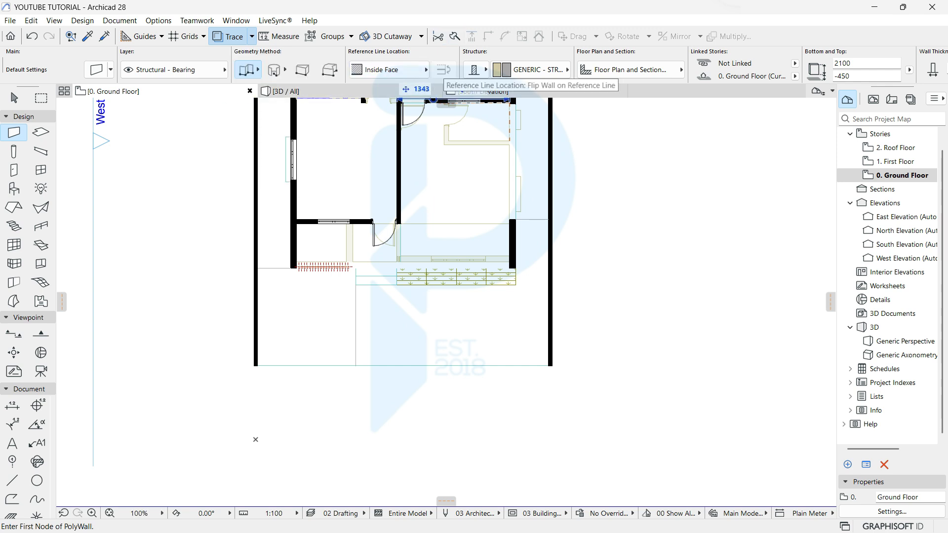
pyautogui.scroll(4, 361, 308)
pyautogui.scroll(2, 245, 314)
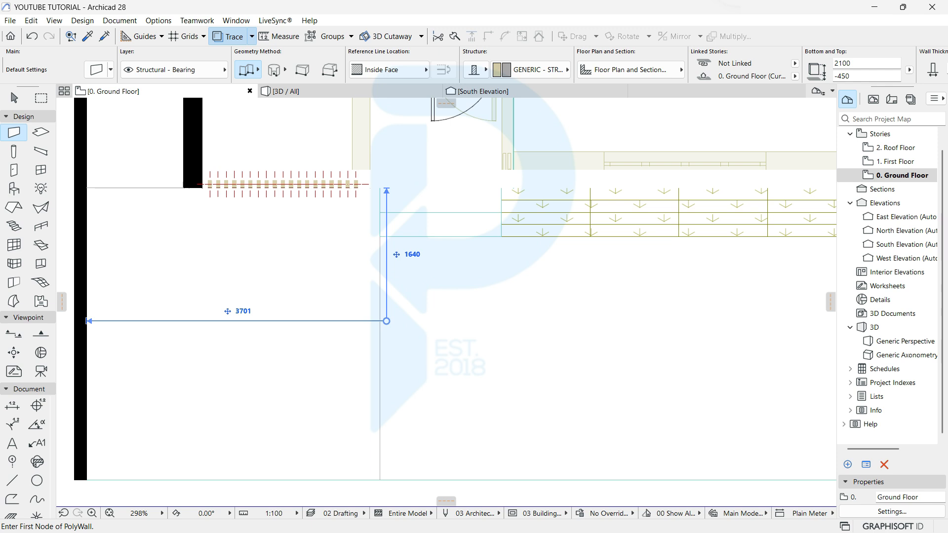
pyautogui.scroll(-3, 454, 311)
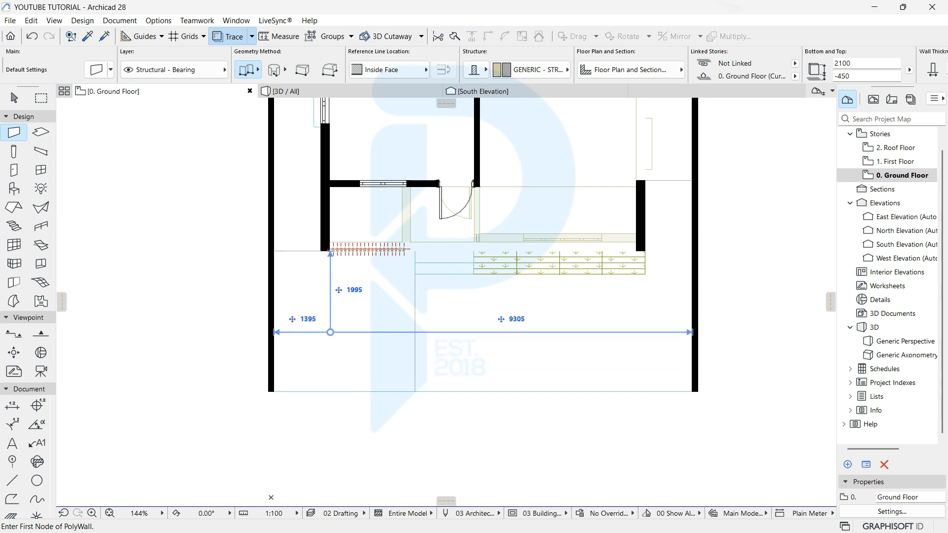
pyautogui.moveTo(386, 344); pyautogui.dragTo(168, 380, button='middle')
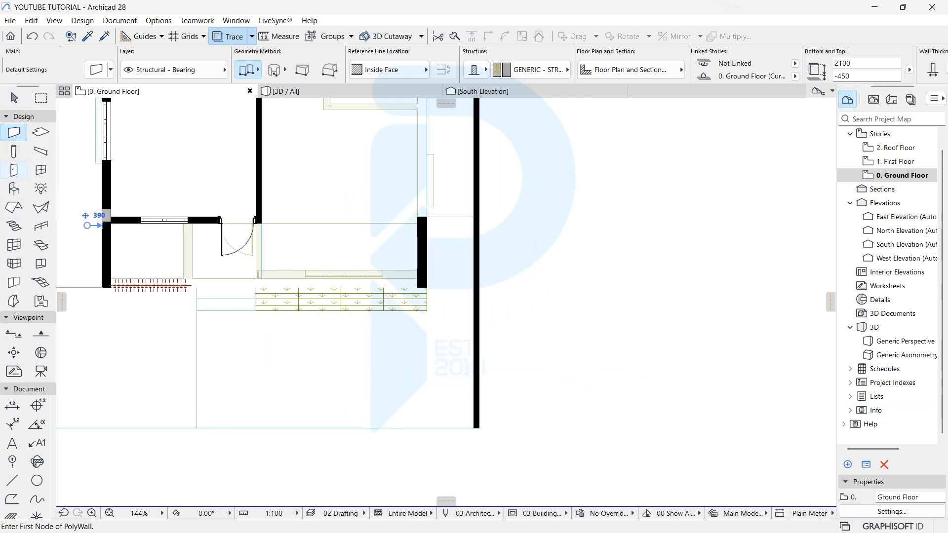
pyautogui.click(14, 152)
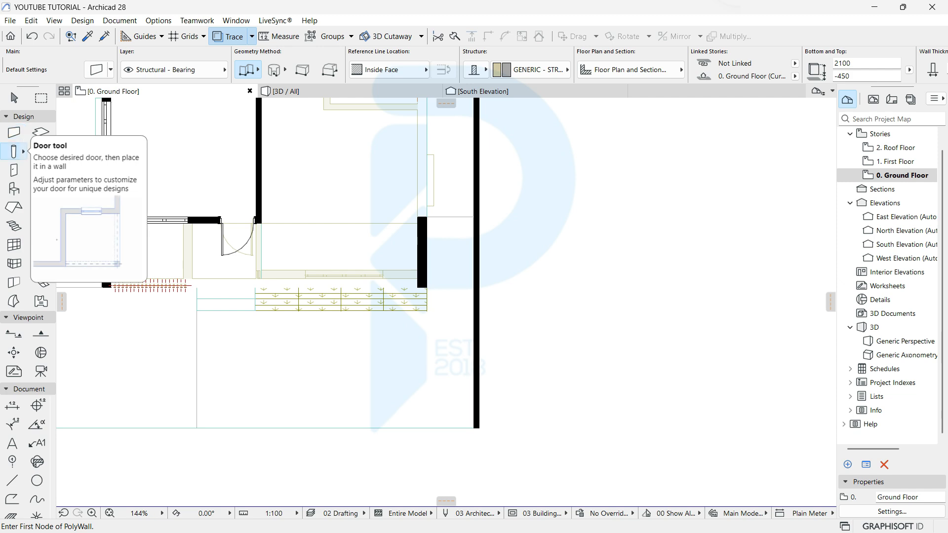
# Step: Set default columns to 225 × 225, top not linked, 2200 high, elevation 0
pyautogui.hotkey('ctrl', 't')
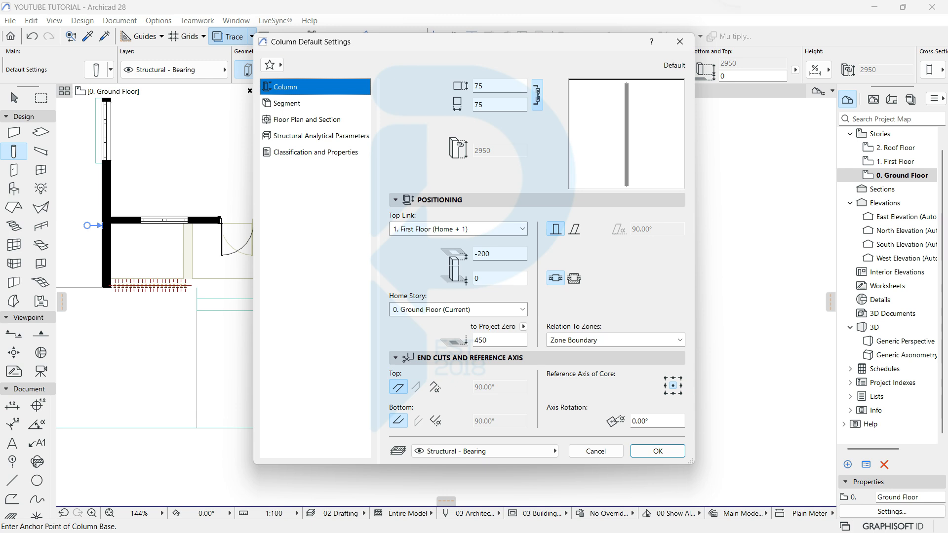
pyautogui.doubleClick(482, 86)
pyautogui.write('225')
pyautogui.press('Tab')
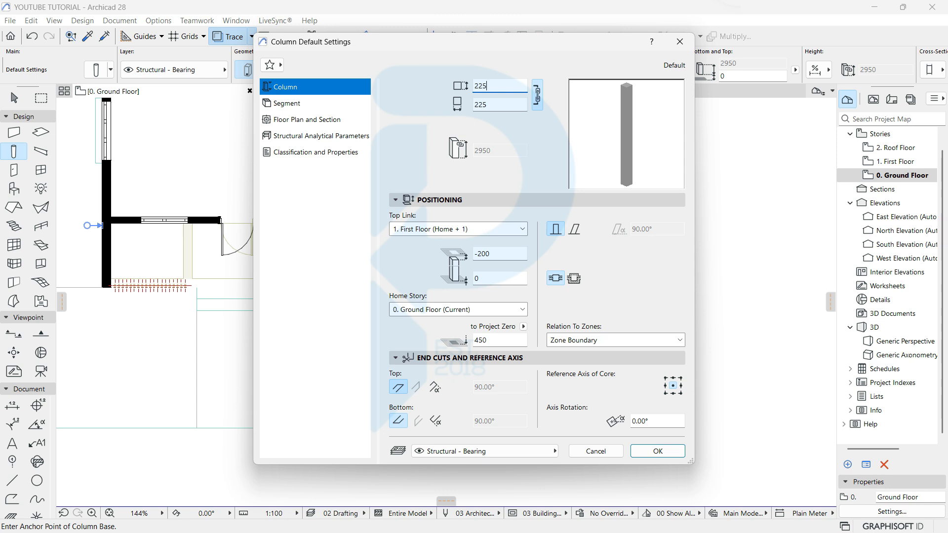
pyautogui.click(460, 229)
pyautogui.click(459, 276)
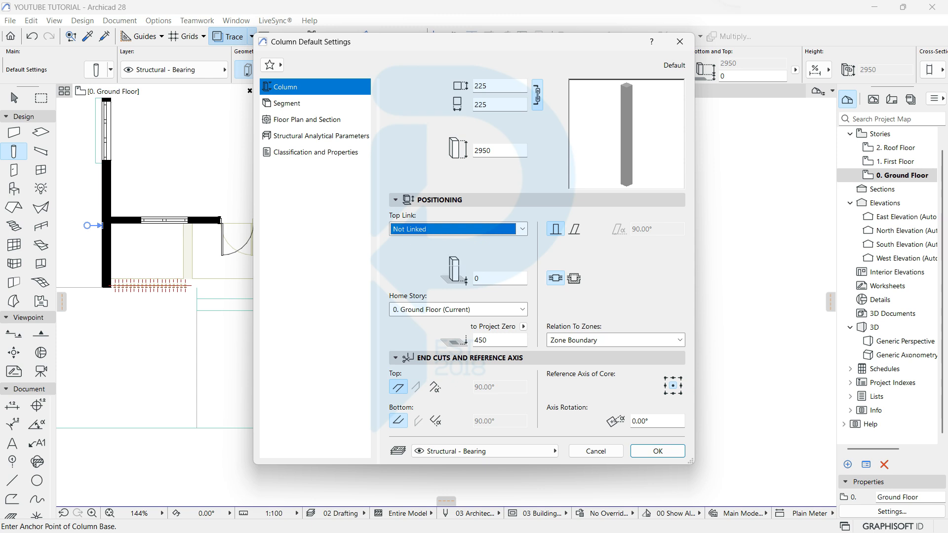
pyautogui.moveTo(495, 151); pyautogui.dragTo(446, 149)
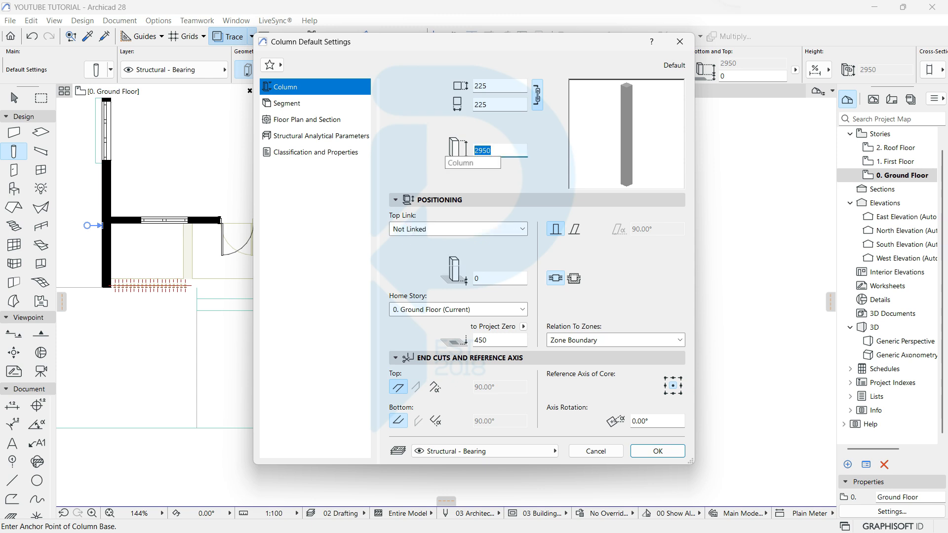
pyautogui.write('2200')
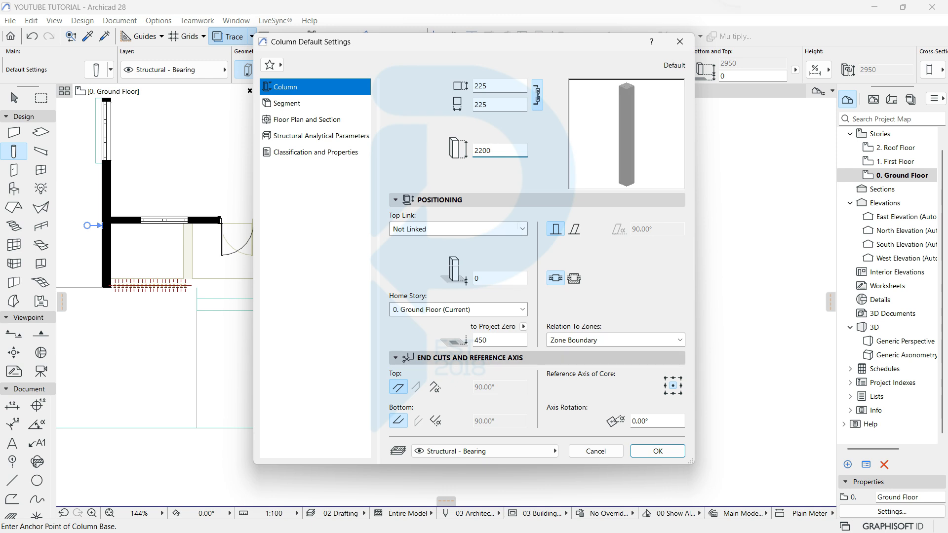
pyautogui.moveTo(494, 341); pyautogui.dragTo(453, 341)
pyautogui.write('0')
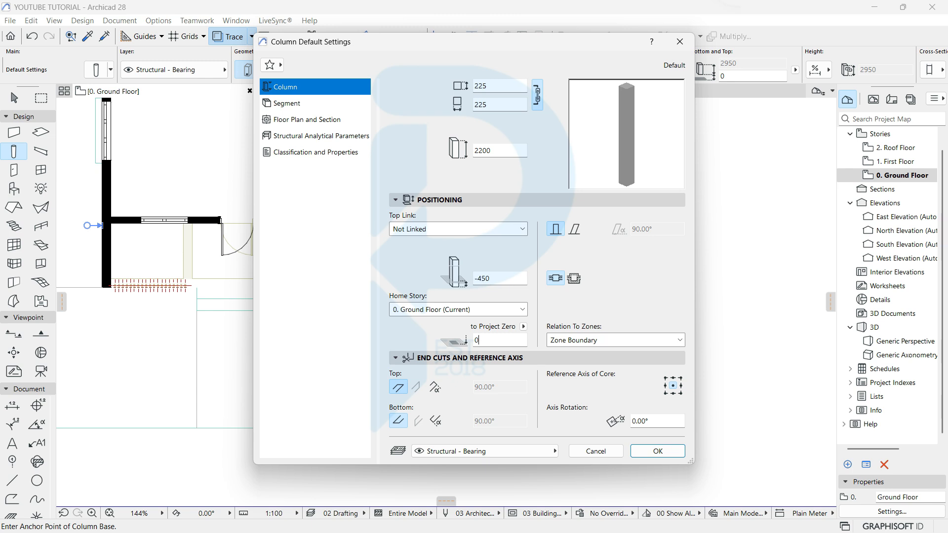
# Step: Override the column segment surfaces with Stucco - Red Rough
pyautogui.click(287, 104)
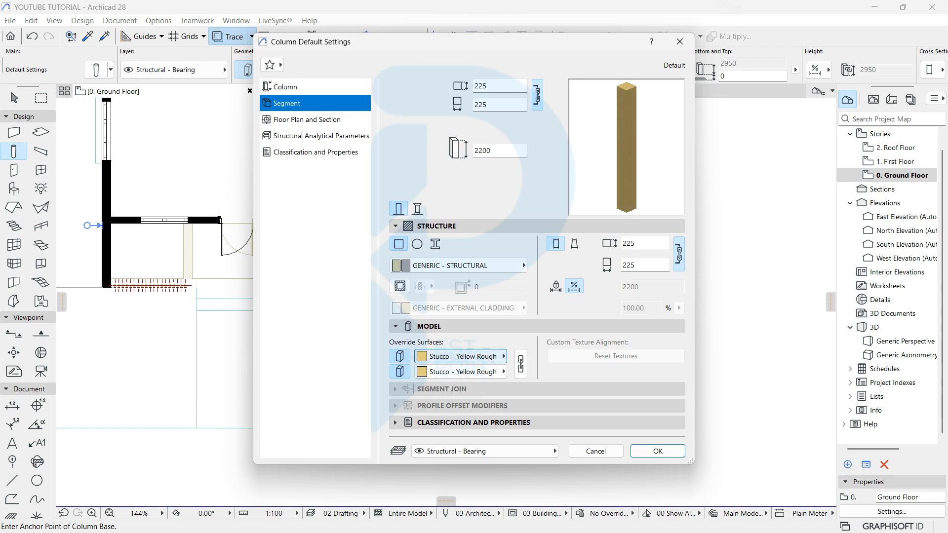
pyautogui.click(521, 364)
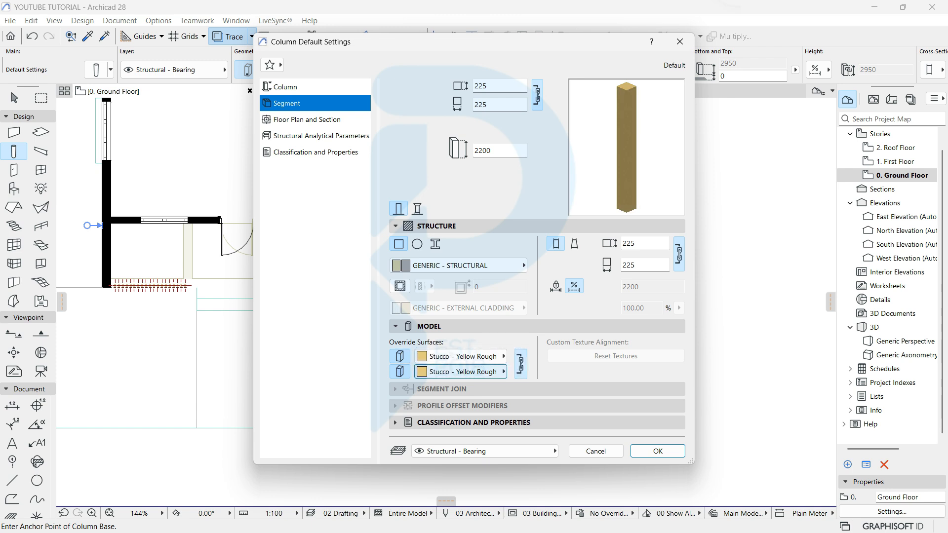
pyautogui.click(461, 356)
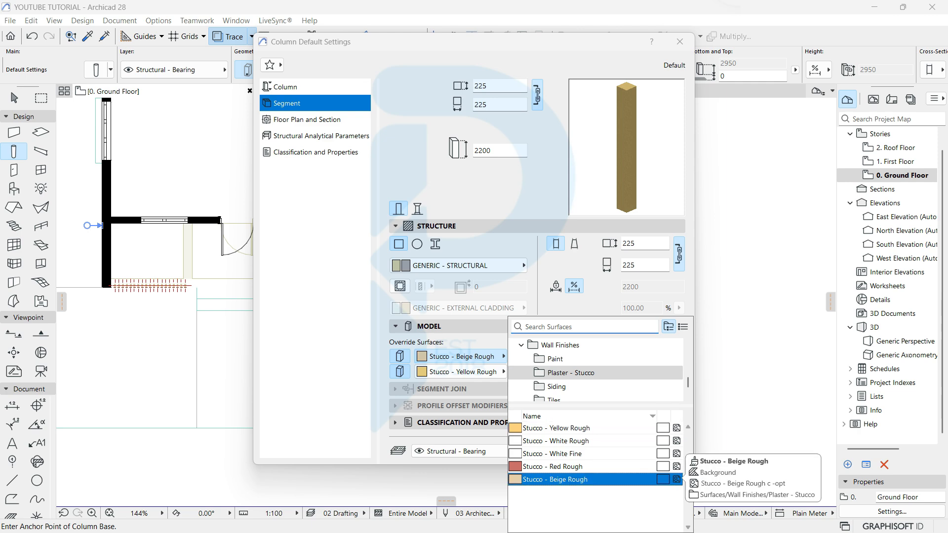
pyautogui.click(568, 479)
pyautogui.click(461, 371)
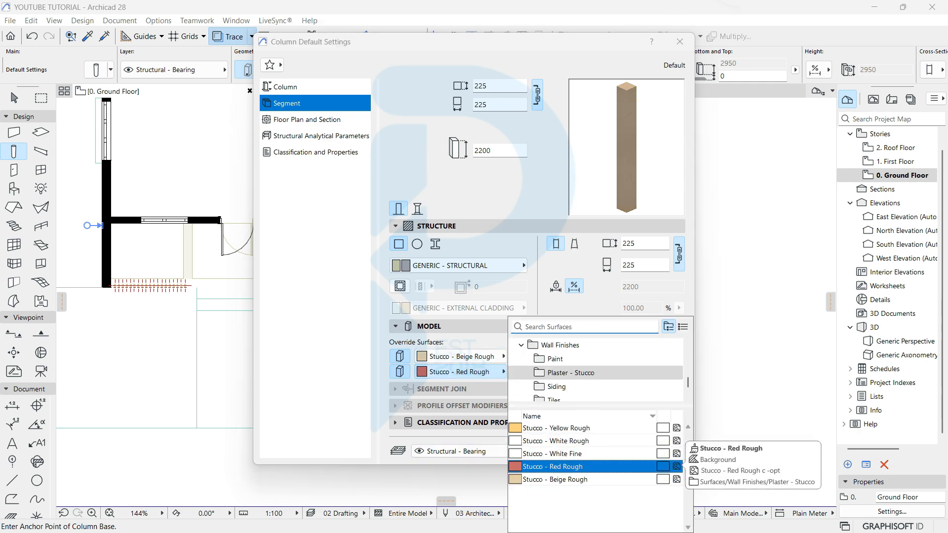
pyautogui.click(568, 467)
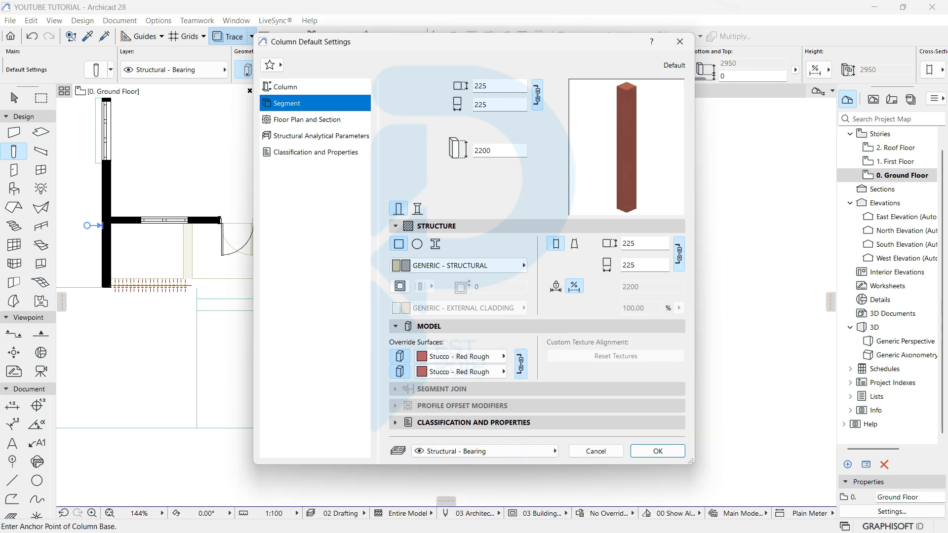
# Step: Place a column at the bottom end of the right boundary wall and select it
pyautogui.click(658, 451)
pyautogui.scroll(5, 469, 418)
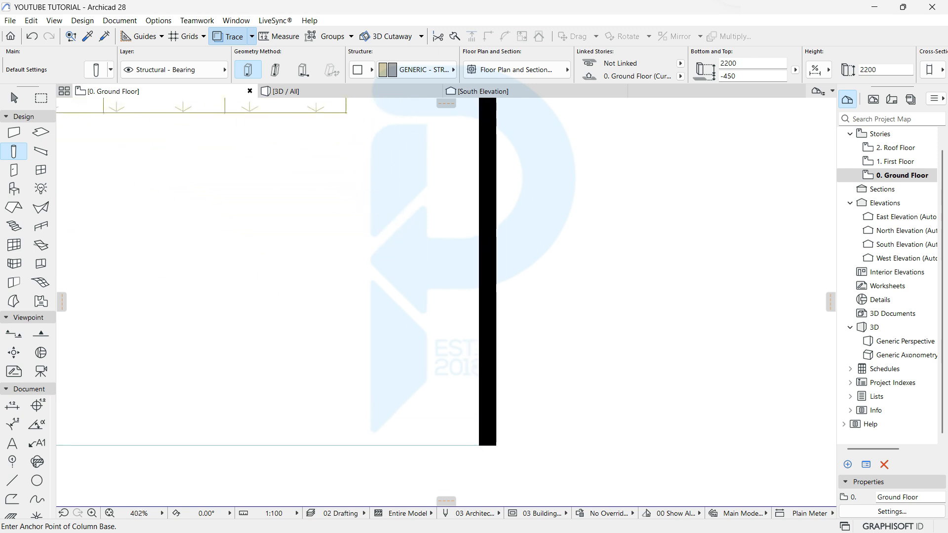
pyautogui.scroll(4, 485, 445)
pyautogui.click(492, 422)
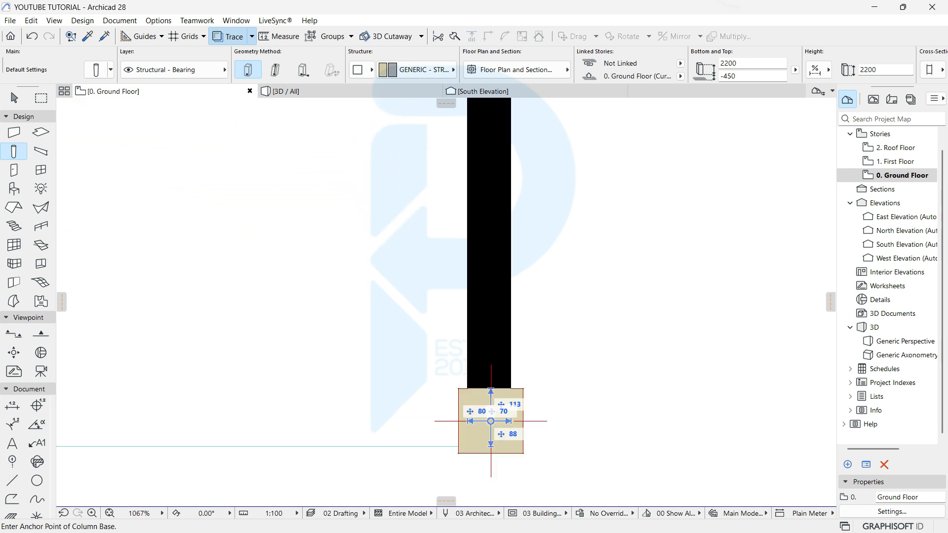
pyautogui.scroll(5, 526, 417)
pyautogui.press('Escape')
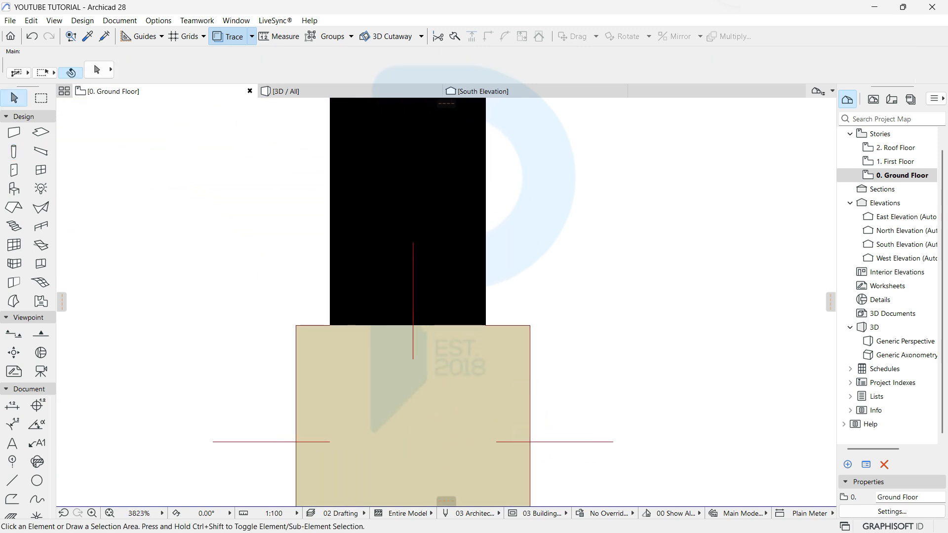
pyautogui.click(530, 335)
# Step: Snap the column's corner onto the wall corner, then shift it 37.5 at 180° to centre it
pyautogui.scroll(-3, 541, 338)
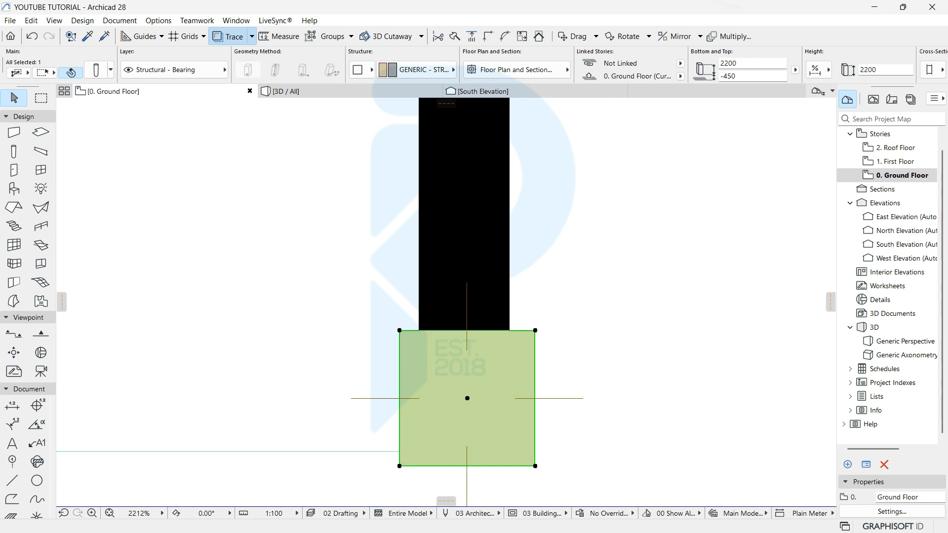
pyautogui.hotkey('ctrl', 'd')
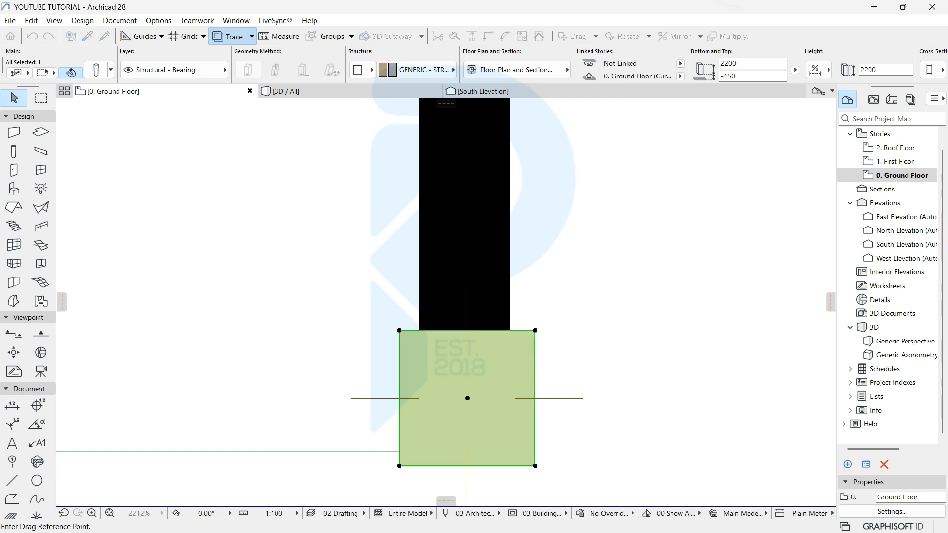
pyautogui.click(480, 393)
pyautogui.click(680, 270)
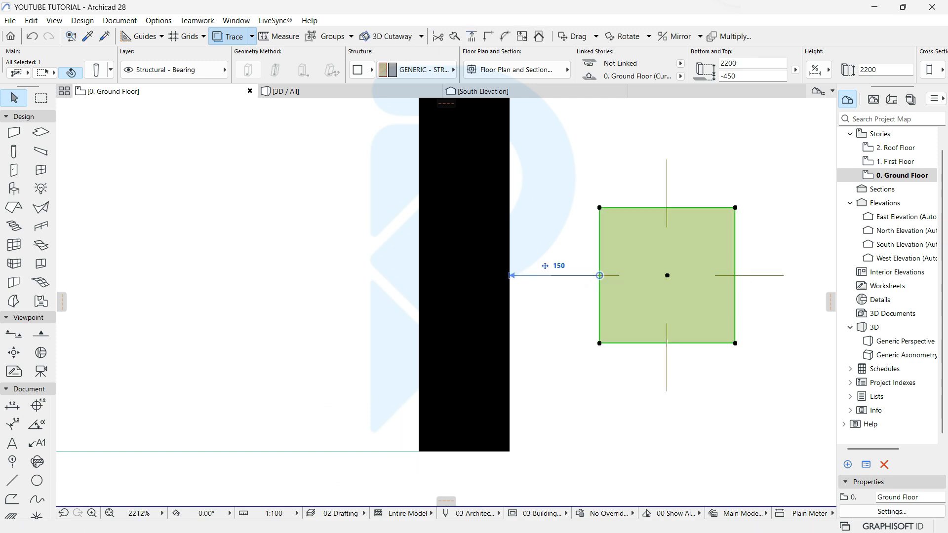
pyautogui.hotkey('ctrl', 'd')
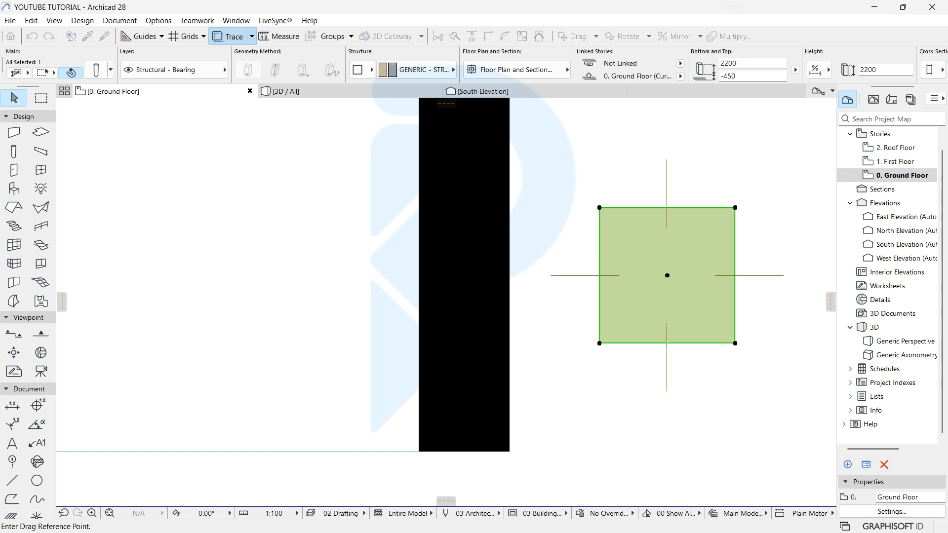
pyautogui.click(419, 451)
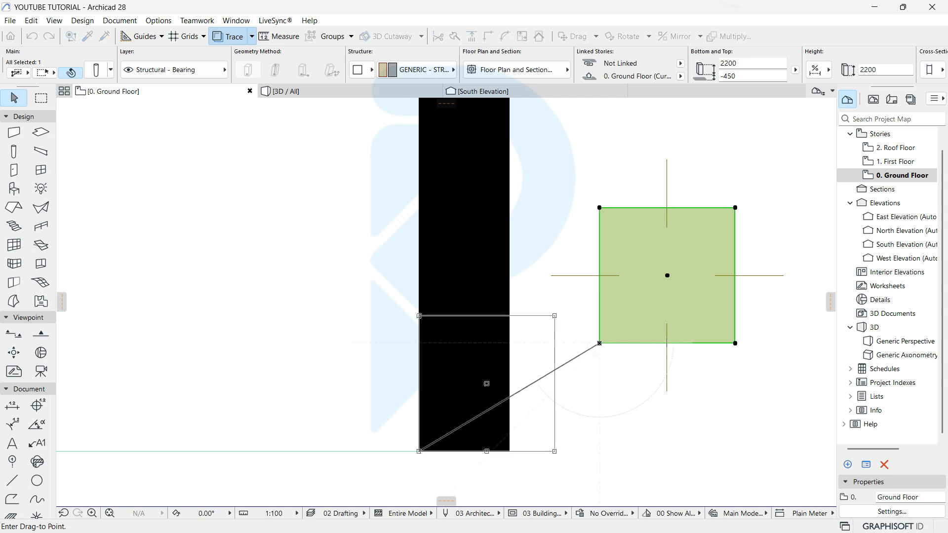
pyautogui.click(418, 451)
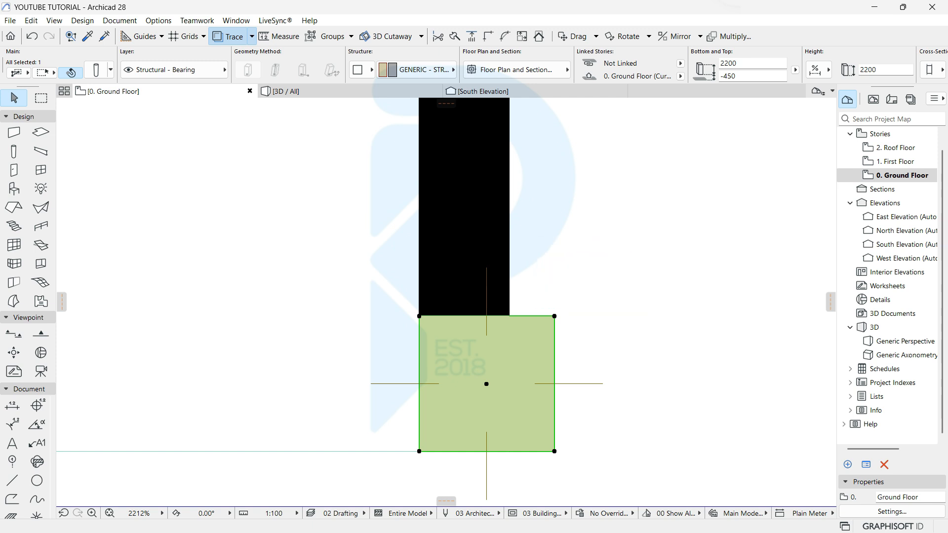
pyautogui.click(554, 354)
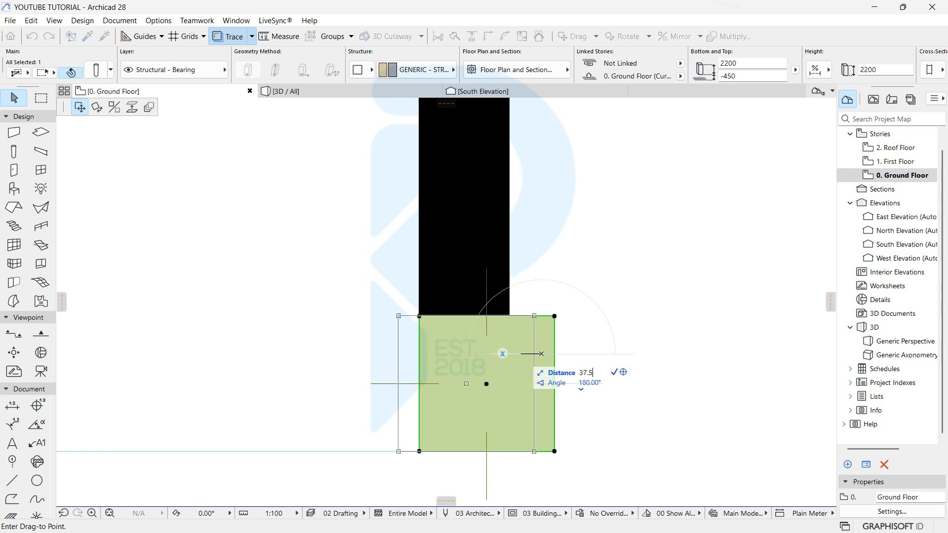
pyautogui.scroll(-8, 444, 441)
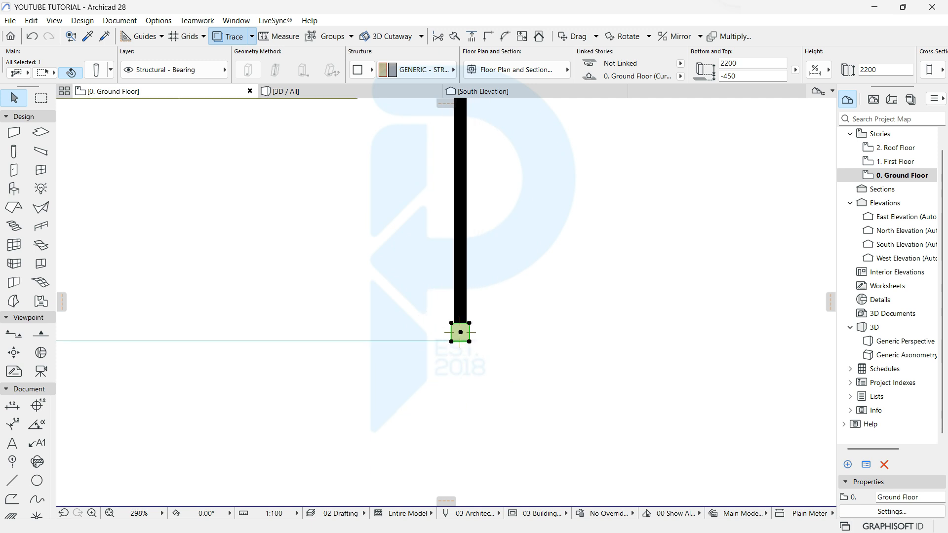
pyautogui.scroll(8, 450, 433)
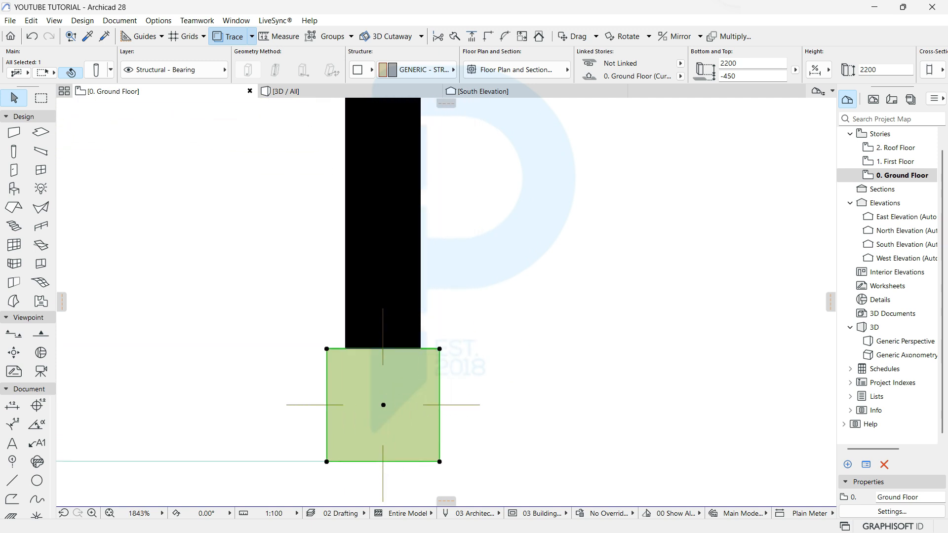
pyautogui.scroll(-7, 494, 345)
# Step: Start Drag Multiple Copies from the column base and place the first copy 4000 up the wall
pyautogui.moveTo(496, 336); pyautogui.dragTo(470, 413, button='middle')
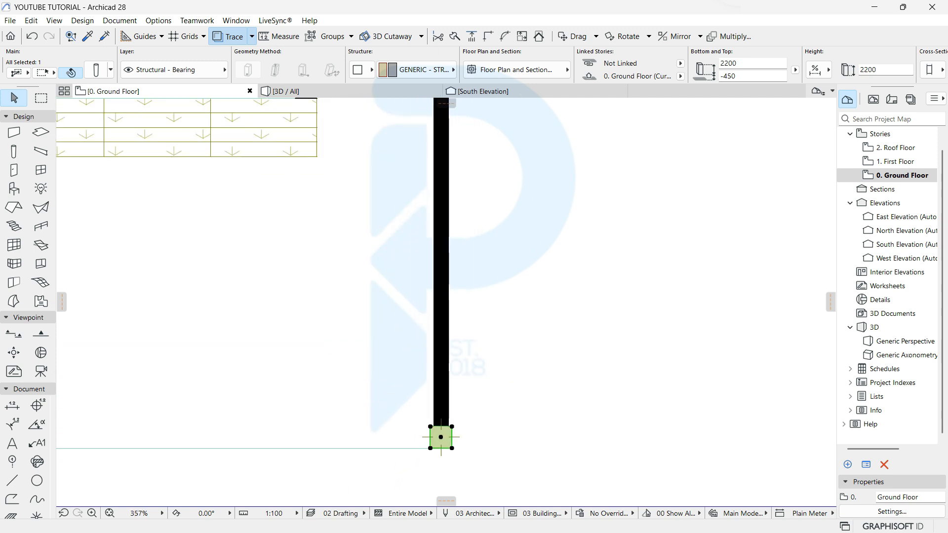
pyautogui.rightClick(522, 344)
pyautogui.moveTo(592, 171)
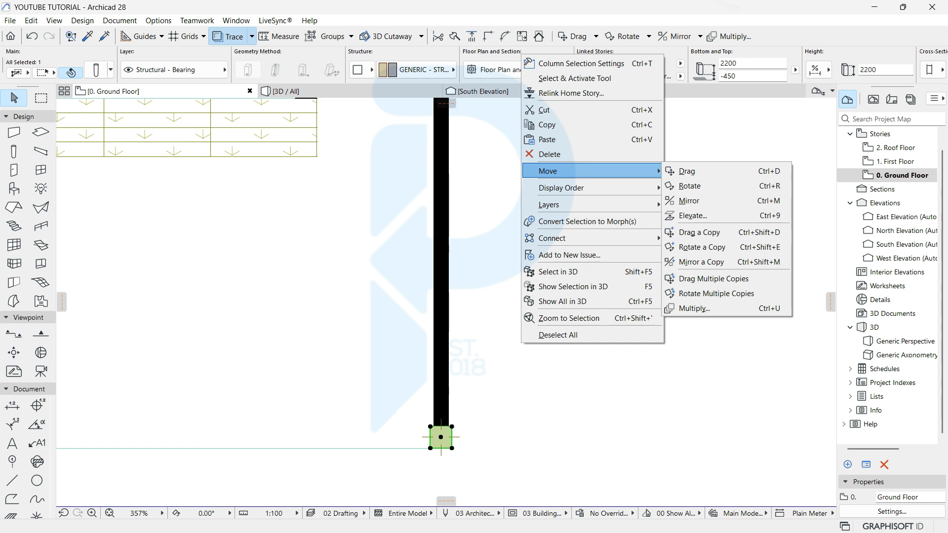
pyautogui.click(714, 279)
pyautogui.click(439, 441)
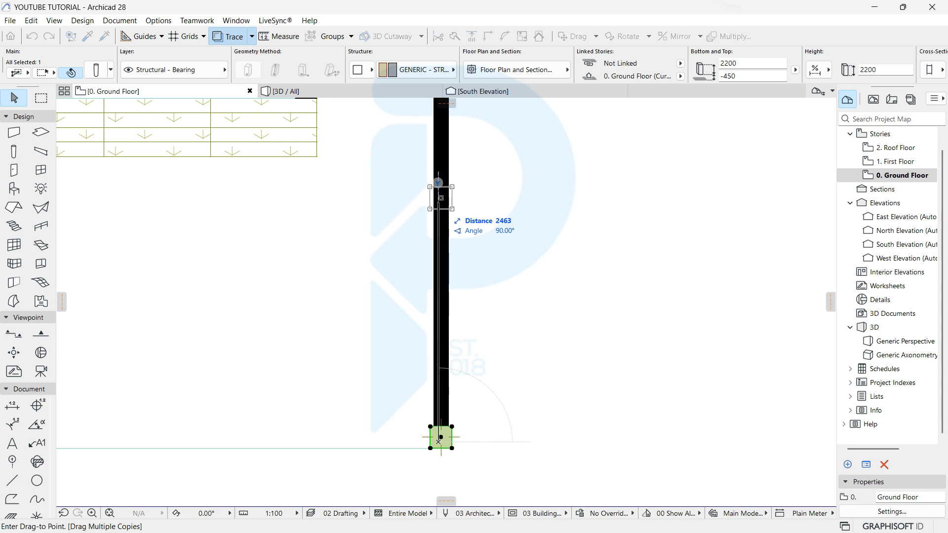
pyautogui.scroll(-2, 438, 202)
pyautogui.moveTo(439, 133); pyautogui.dragTo(428, 297, button='middle')
pyautogui.scroll(2, 428, 297)
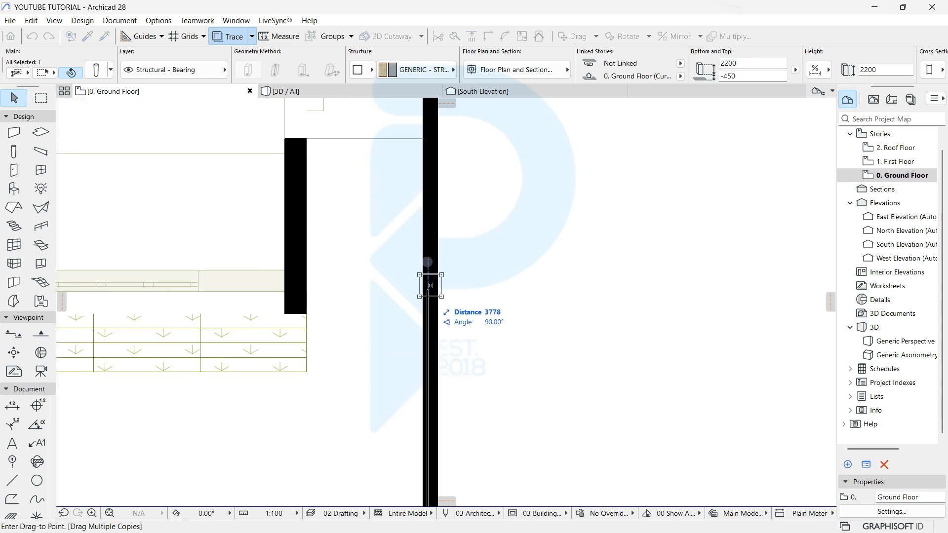
pyautogui.scroll(-4, 428, 290)
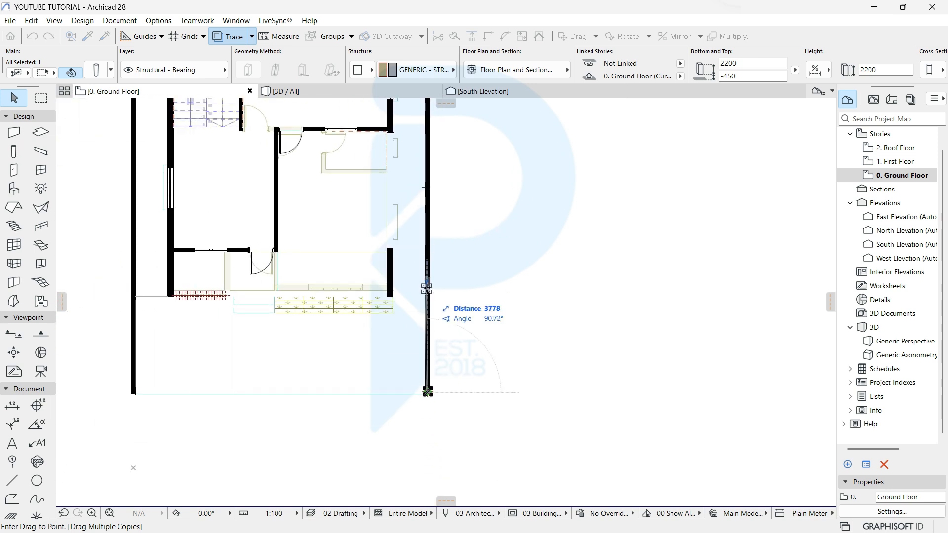
pyautogui.moveTo(428, 289); pyautogui.dragTo(413, 368, button='middle')
pyautogui.scroll(-1, 414, 369)
pyautogui.scroll(8, 412, 368)
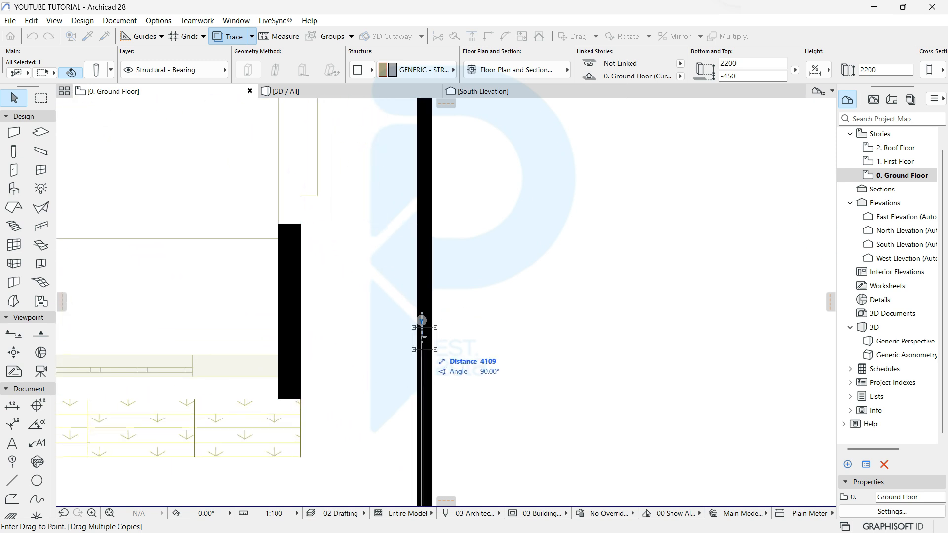
pyautogui.press('Return')
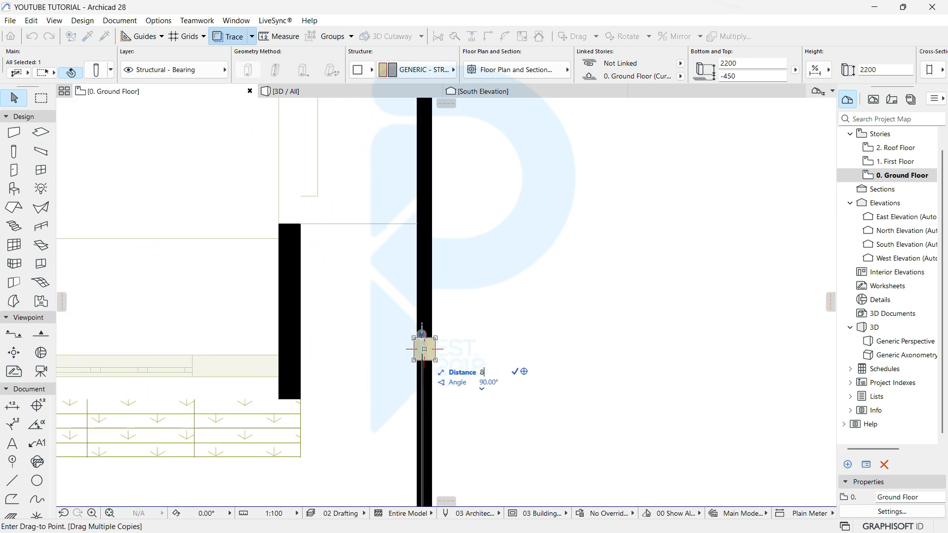
# Step: Place further column copies up to 12000 and a last one at the top-right corner
pyautogui.scroll(-3, 424, 349)
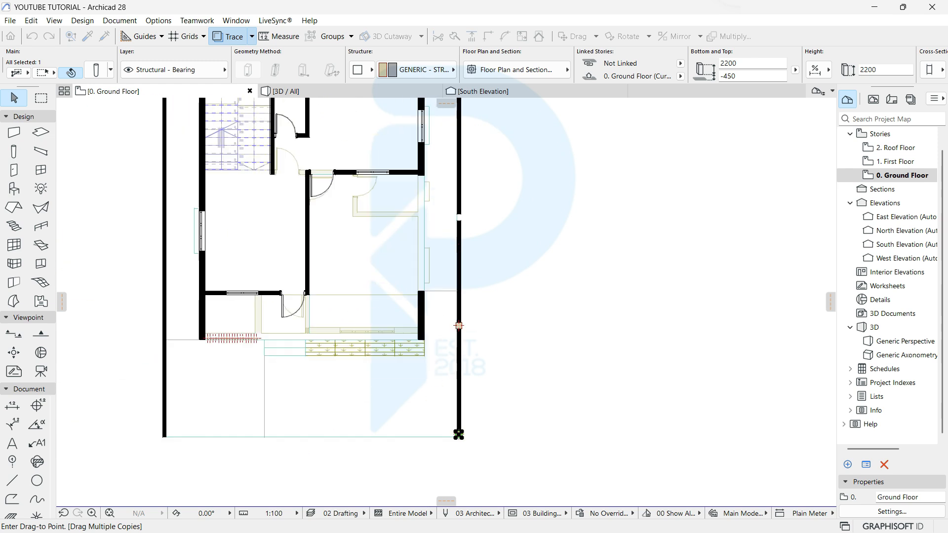
pyautogui.scroll(3, 472, 447)
pyautogui.scroll(2, 467, 326)
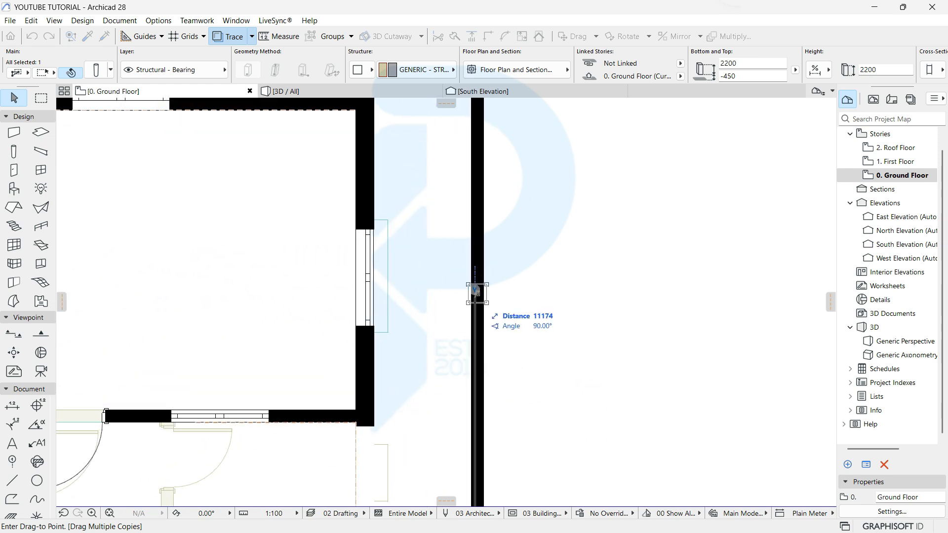
pyautogui.press('Return')
pyautogui.scroll(-4, 476, 291)
pyautogui.scroll(6, 488, 242)
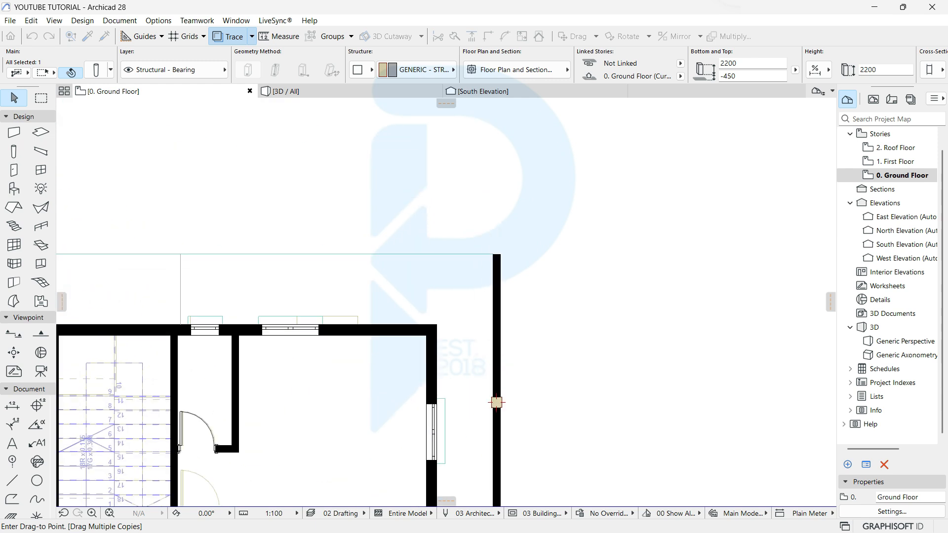
pyautogui.scroll(2, 515, 275)
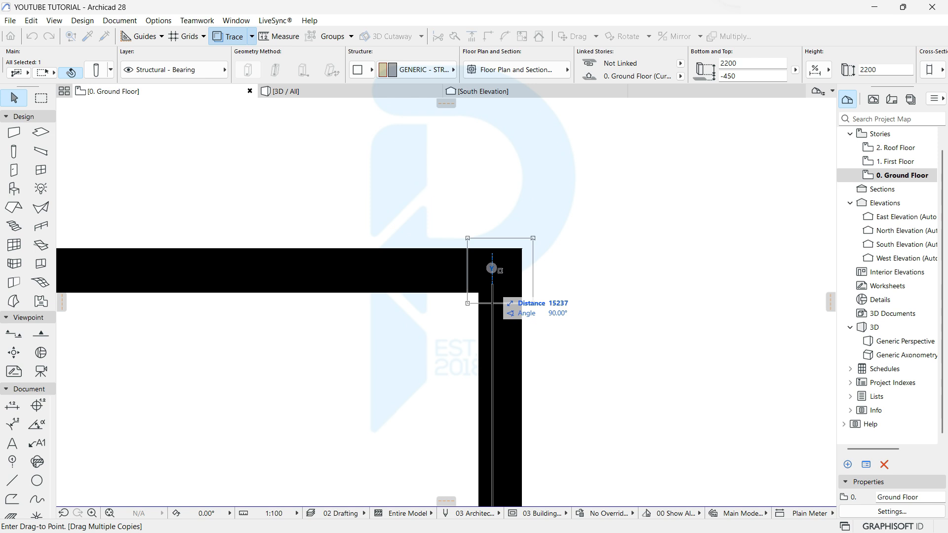
pyautogui.click(491, 268)
pyautogui.scroll(-3, 492, 268)
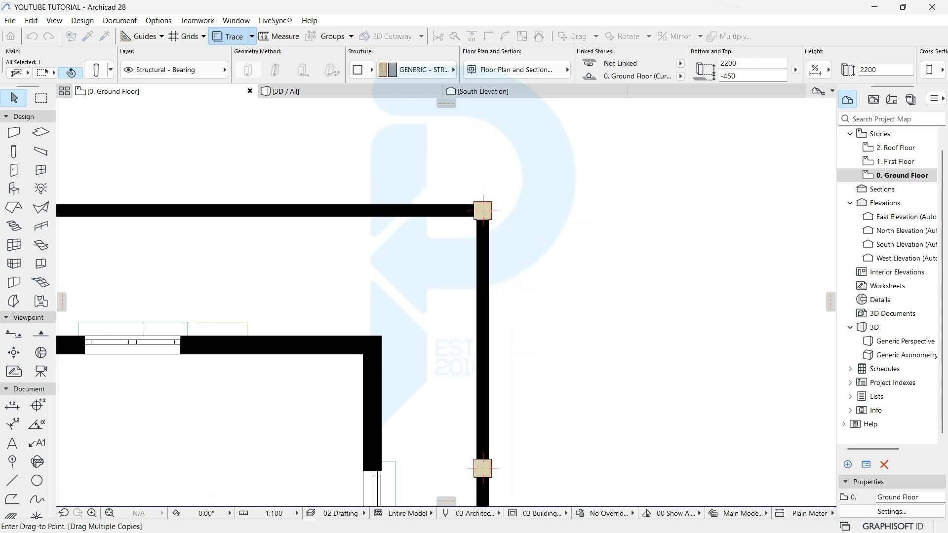
pyautogui.scroll(-5, 538, 252)
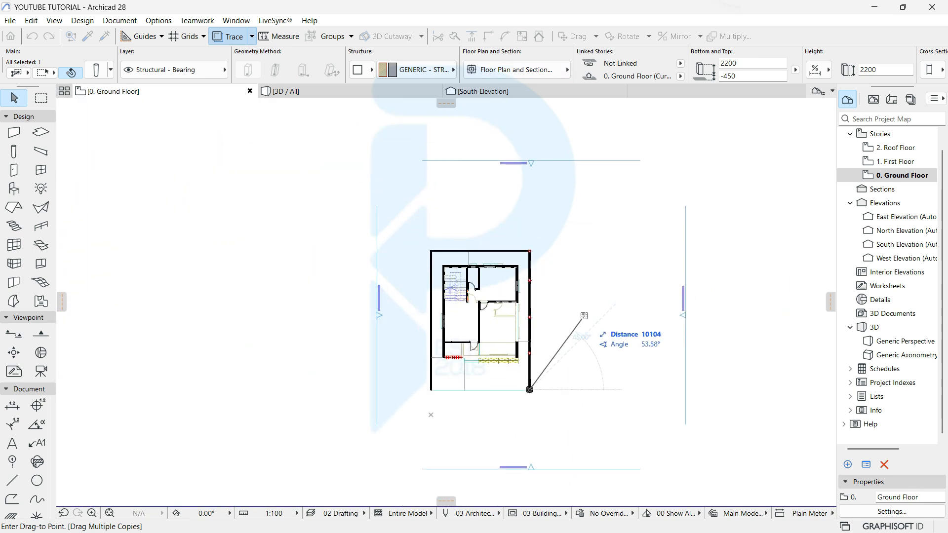
pyautogui.press('Escape')
# Step: Drag a copy of the five right-wall columns to the top-left corner of the left boundary wall
pyautogui.rightClick(601, 244)
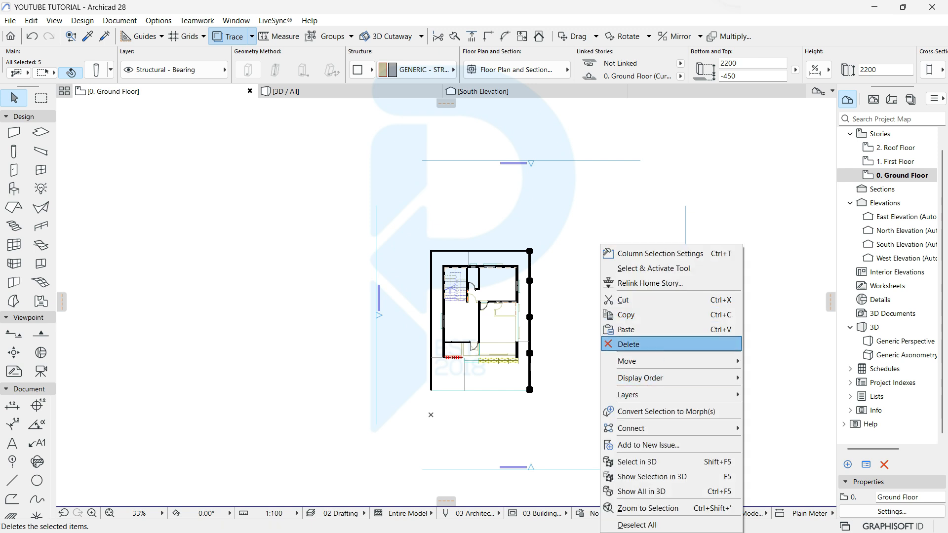
pyautogui.moveTo(721, 361)
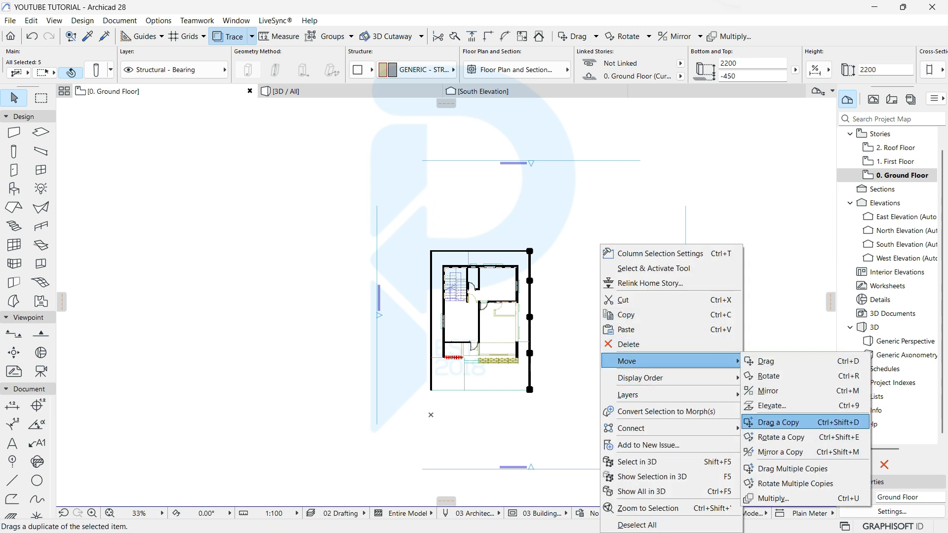
pyautogui.click(781, 423)
pyautogui.scroll(5, 568, 265)
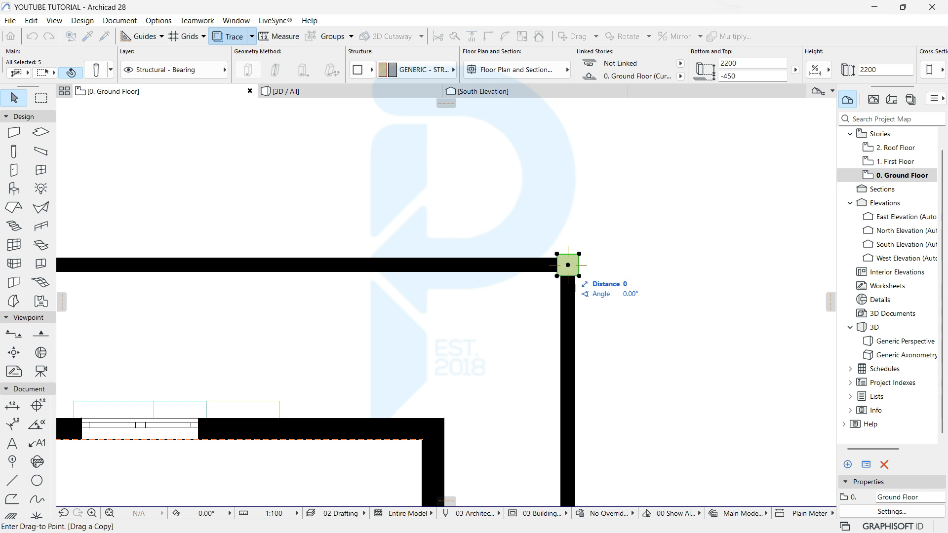
pyautogui.scroll(-5, 568, 266)
pyautogui.scroll(6, 423, 214)
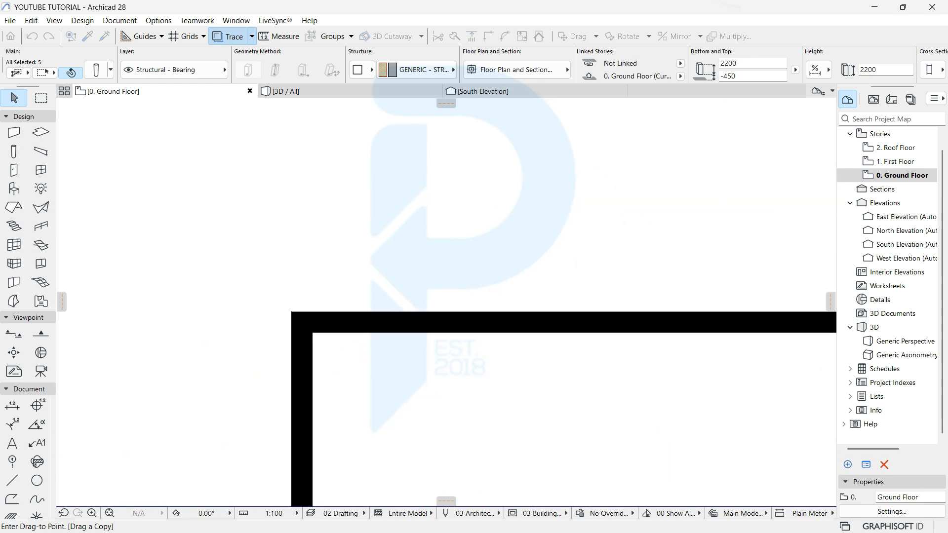
pyautogui.scroll(4, 283, 328)
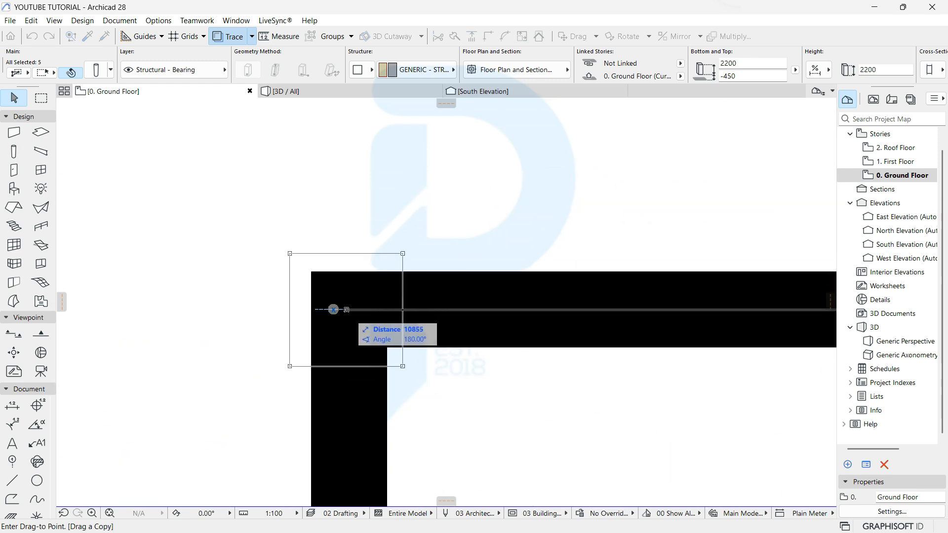
pyautogui.click(319, 310)
pyautogui.scroll(-3, 306, 296)
pyautogui.scroll(1, 296, 287)
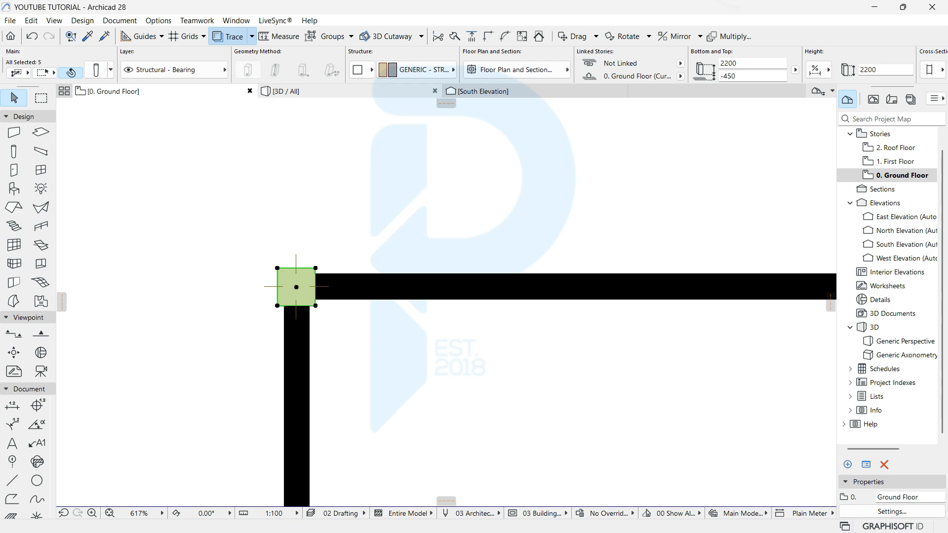
# Step: Orbit the 3D view to check the copied columns, then return to the ground floor plan
pyautogui.press('F3')
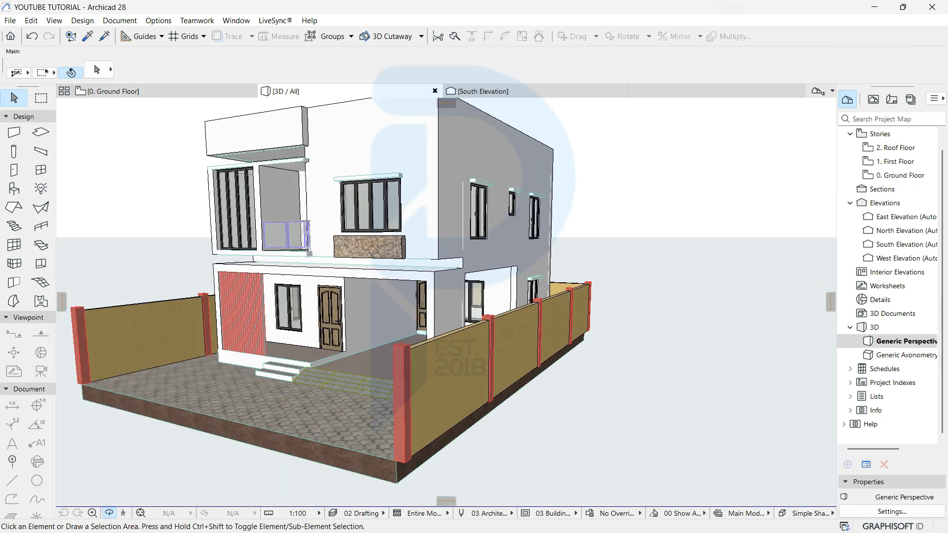
pyautogui.keyDown('shift'); pyautogui.moveTo(306, 306); pyautogui.dragTo(508, 257, button='middle'); pyautogui.keyUp('shift')
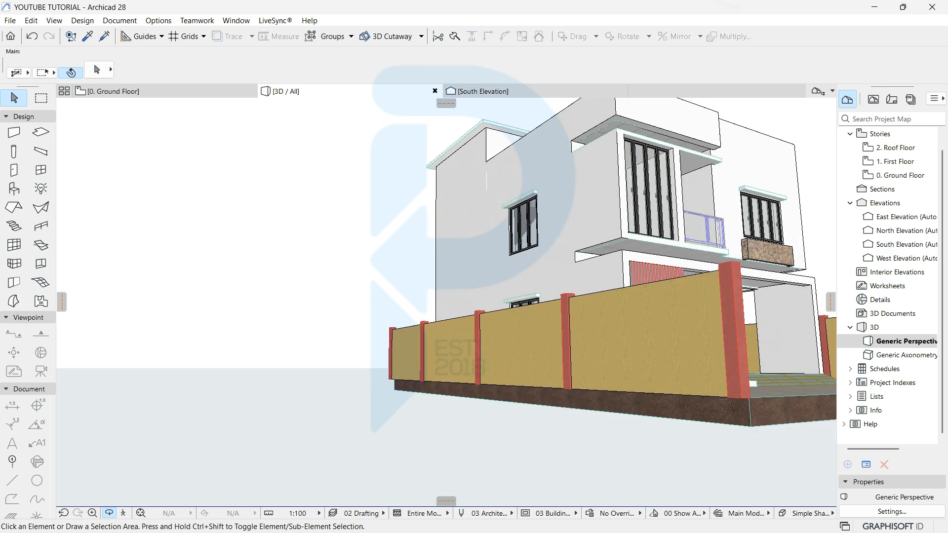
pyautogui.press('F2')
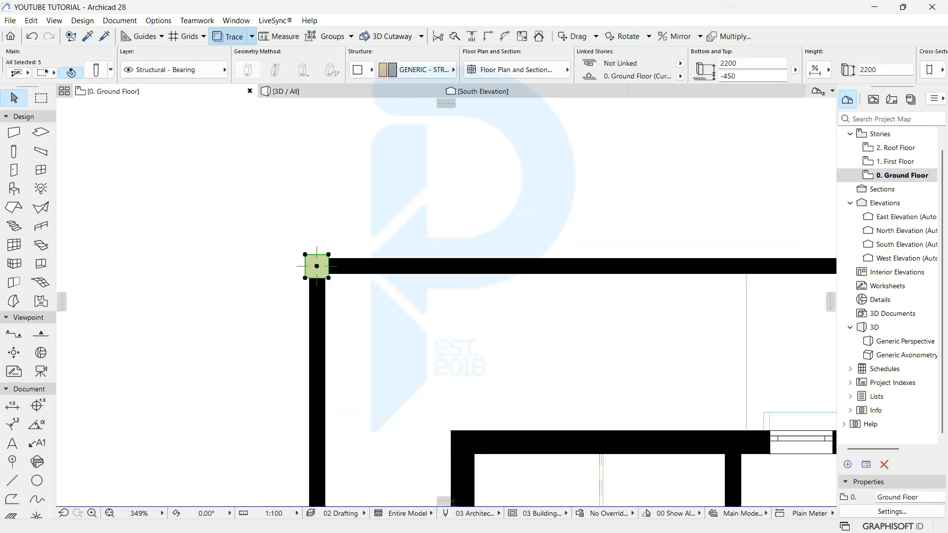
# Step: Deselect the five columns and bring the top-left corner column into view
pyautogui.scroll(-8, 354, 233)
pyautogui.press('Escape')
pyautogui.scroll(5, 545, 216)
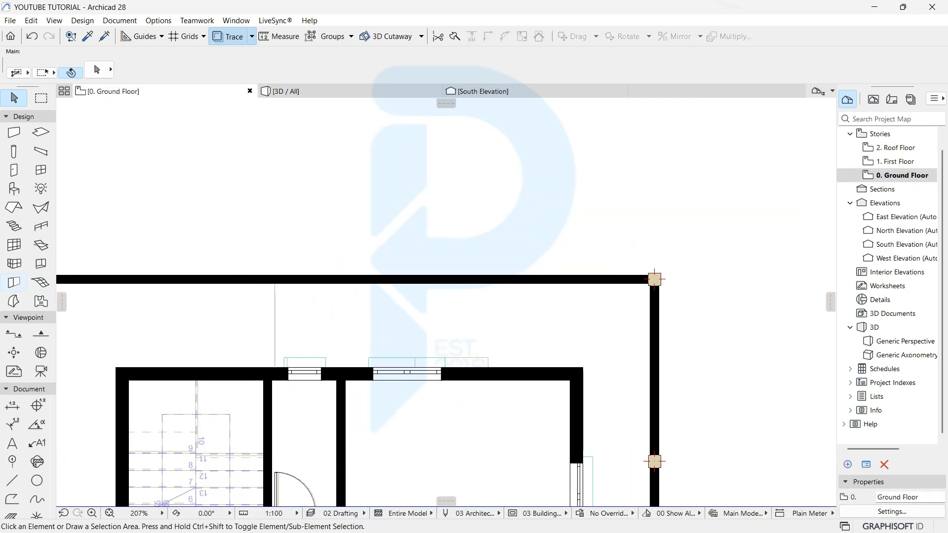
pyautogui.moveTo(71, 276); pyautogui.dragTo(346, 232, button='middle')
pyautogui.scroll(4, 346, 232)
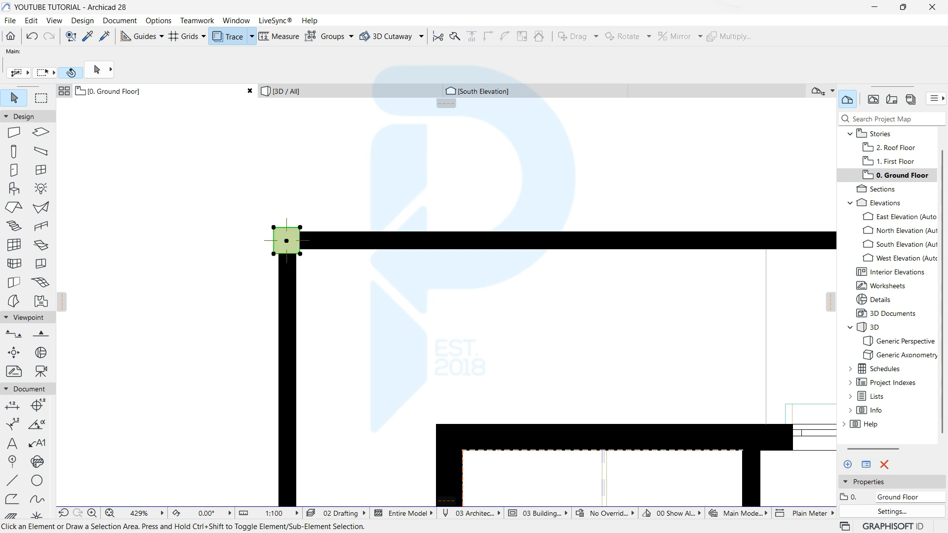
# Step: Place multiple copies of the corner column at 4000 and 8000 along the top boundary wall
pyautogui.rightClick(346, 192)
pyautogui.moveTo(414, 307)
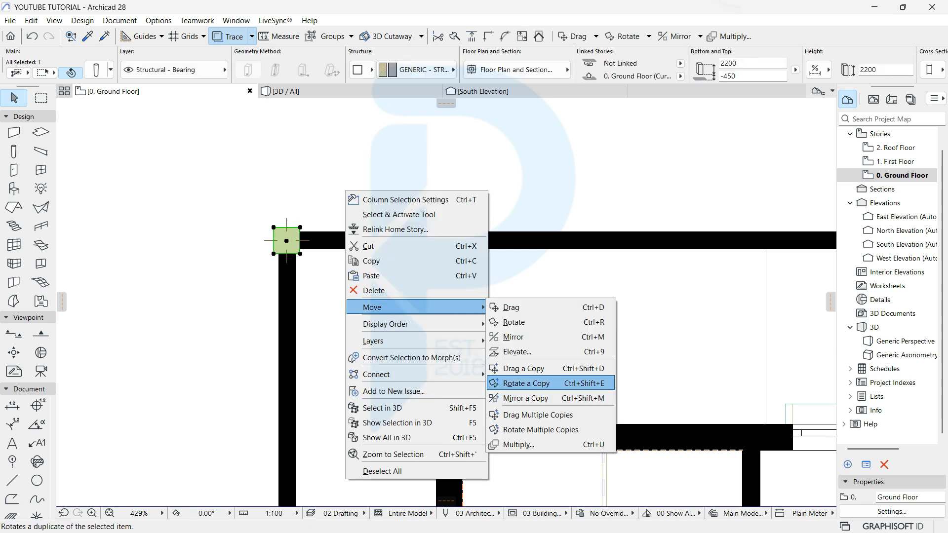
pyautogui.click(538, 415)
pyautogui.click(285, 247)
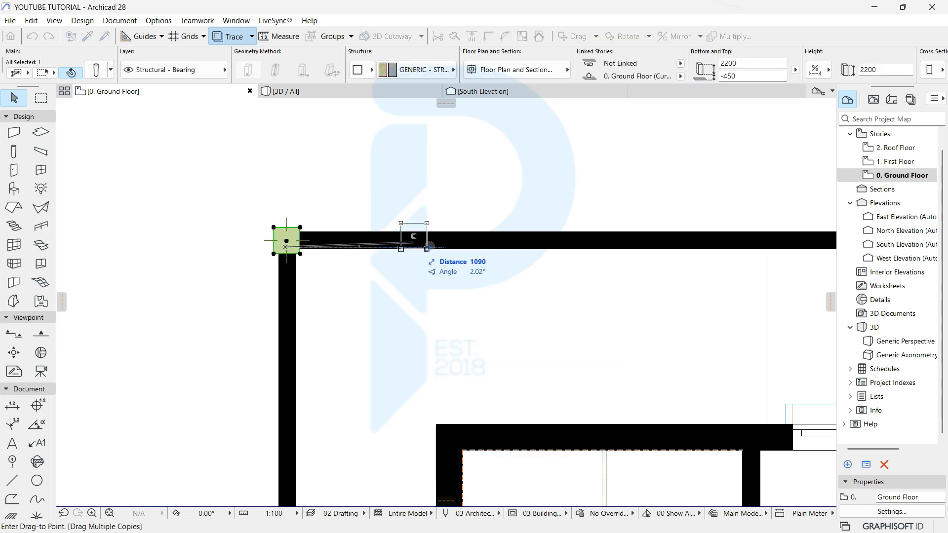
pyautogui.scroll(2, 487, 246)
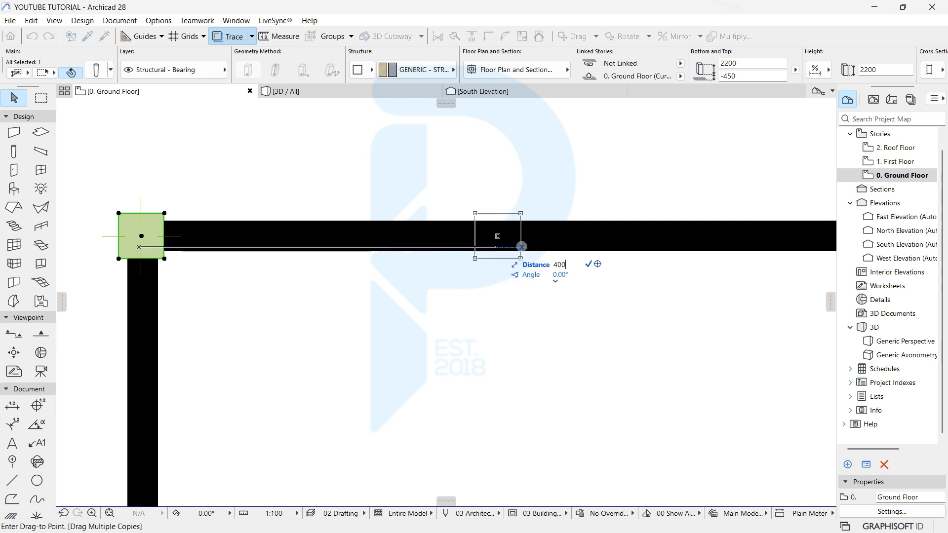
pyautogui.press('Return')
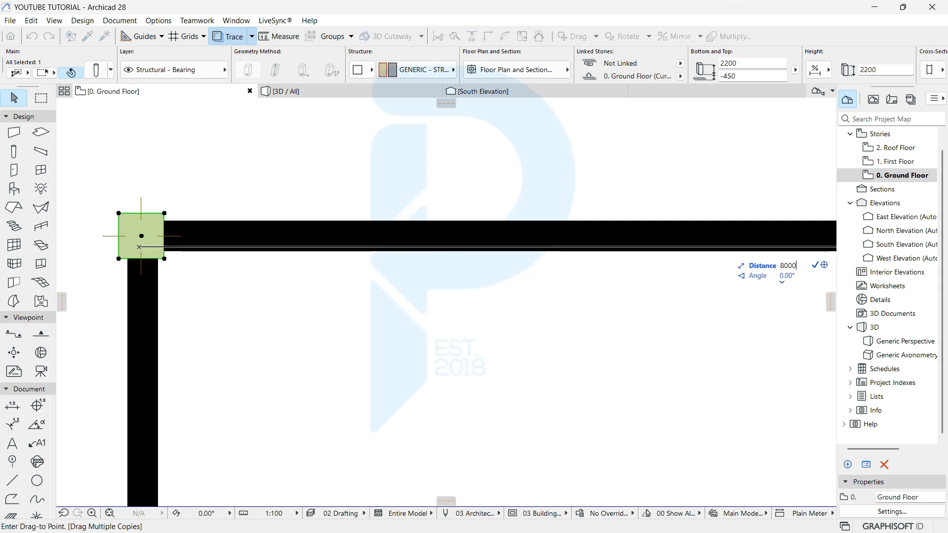
pyautogui.press('Return')
pyautogui.scroll(-3, 558, 338)
pyautogui.moveTo(800, 315); pyautogui.dragTo(494, 352, button='middle')
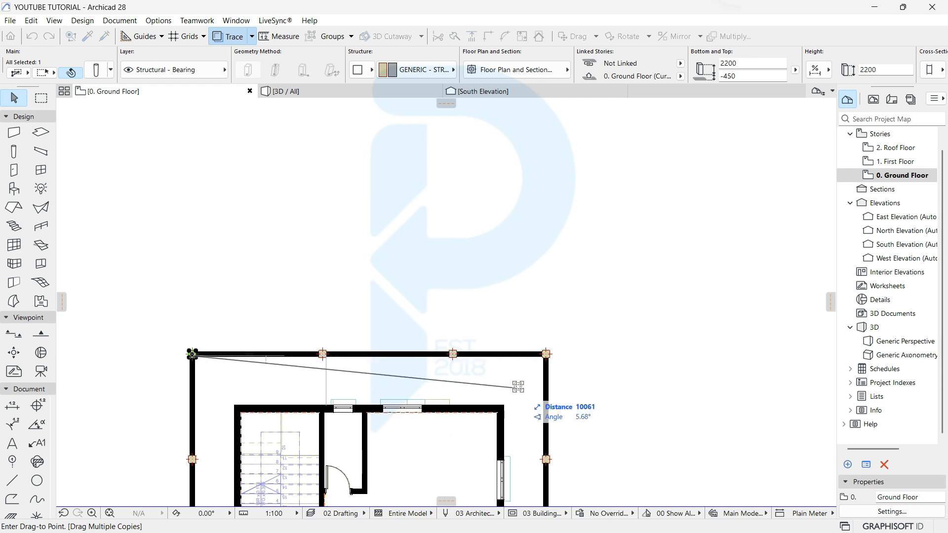
pyautogui.press('Escape')
pyautogui.press('Escape')
pyautogui.moveTo(425, 483); pyautogui.dragTo(429, 272, button='middle')
pyautogui.scroll(-2, 430, 272)
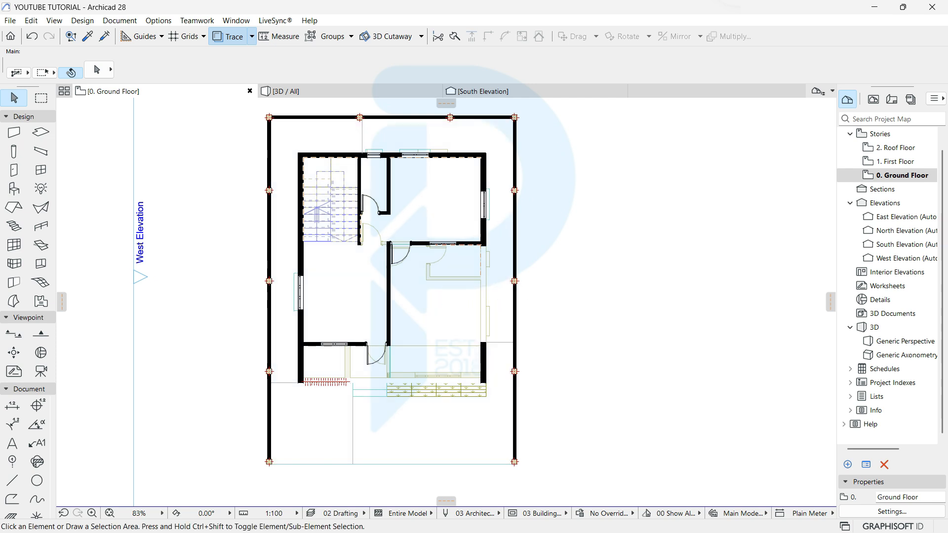
pyautogui.scroll(5, 313, 501)
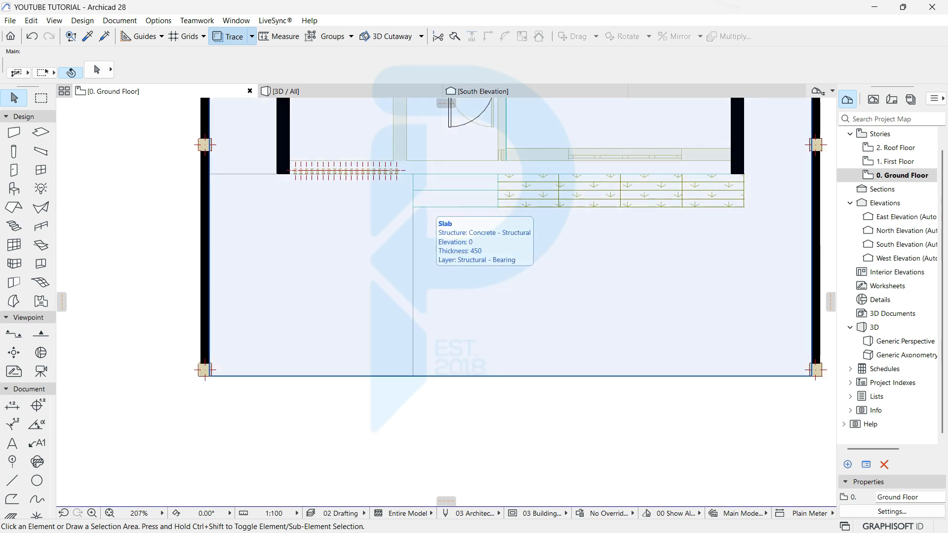
# Step: Select the bottom-right corner column on the front wall
pyautogui.scroll(1, 550, 348)
pyautogui.moveTo(770, 373); pyautogui.dragTo(562, 242, button='middle')
pyautogui.scroll(4, 689, 257)
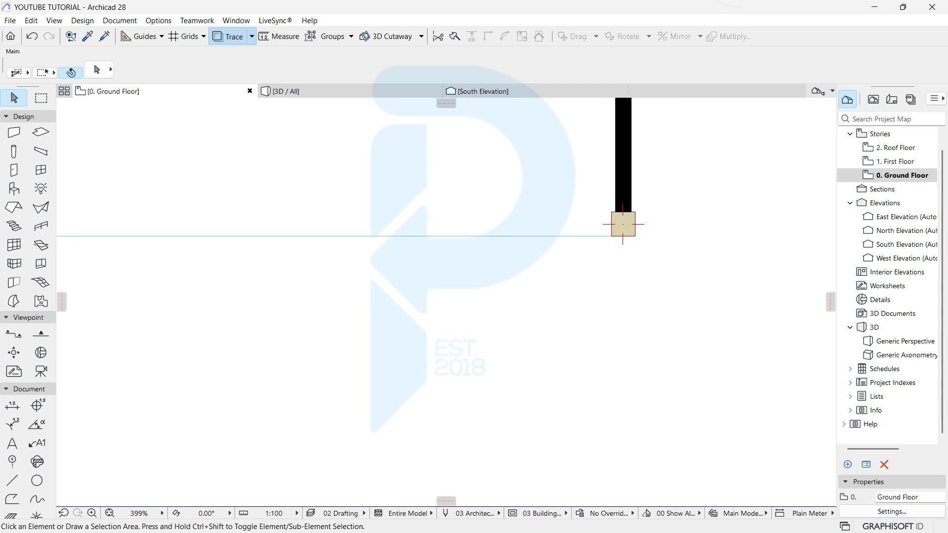
pyautogui.click(629, 226)
pyautogui.scroll(4, 621, 228)
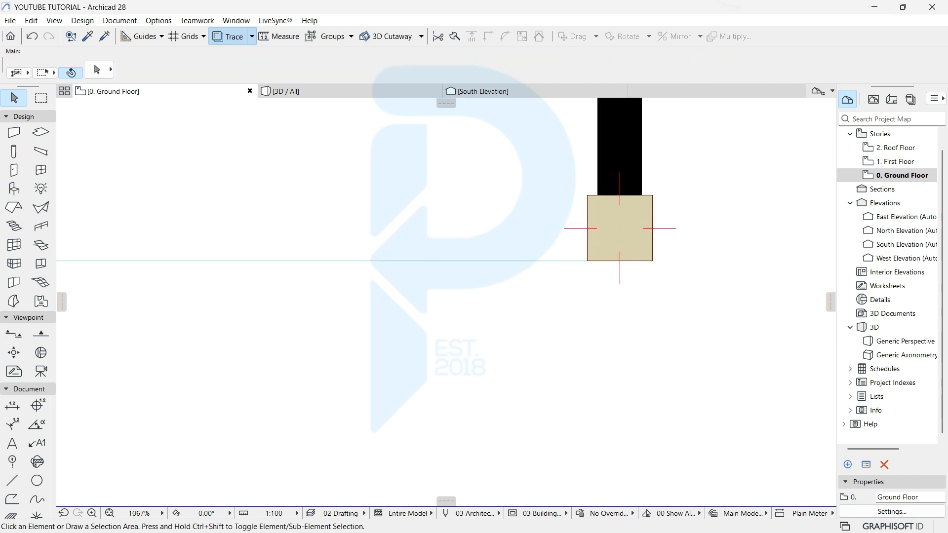
# Step: Copy the column 1132 along the front wall, in line with the house wall above
pyautogui.rightClick(580, 298)
pyautogui.moveTo(653, 127)
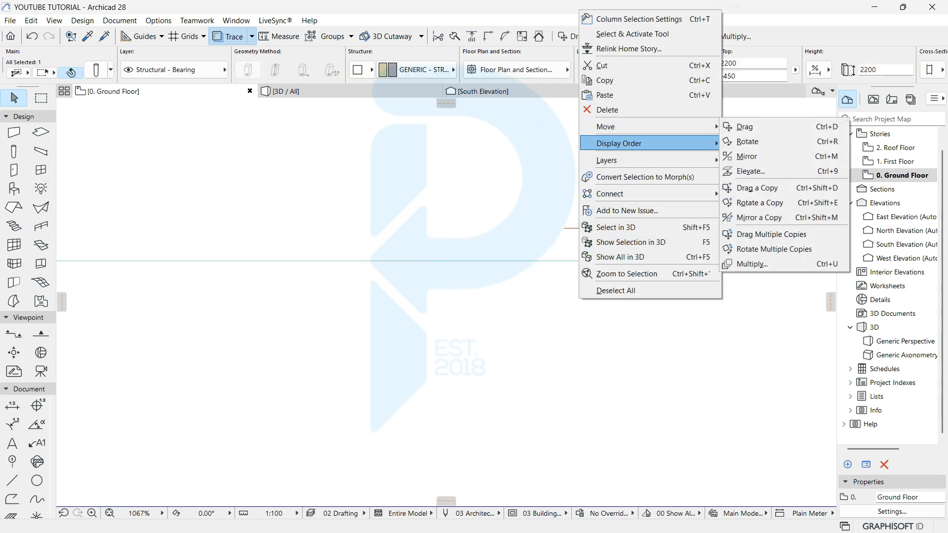
pyautogui.click(757, 188)
pyautogui.click(618, 226)
pyautogui.scroll(-4, 447, 217)
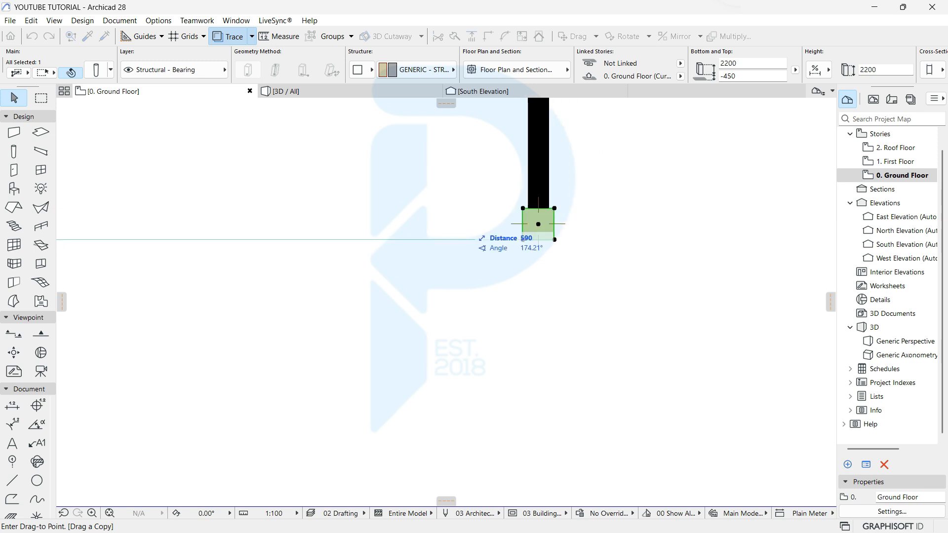
pyautogui.scroll(-2, 496, 212)
pyautogui.moveTo(496, 212); pyautogui.dragTo(480, 352, button='middle')
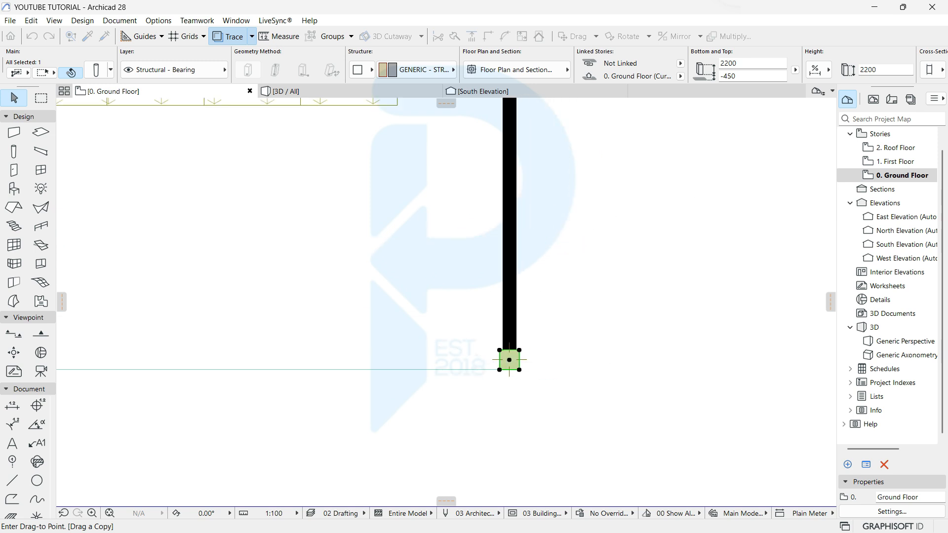
pyautogui.scroll(-2, 483, 352)
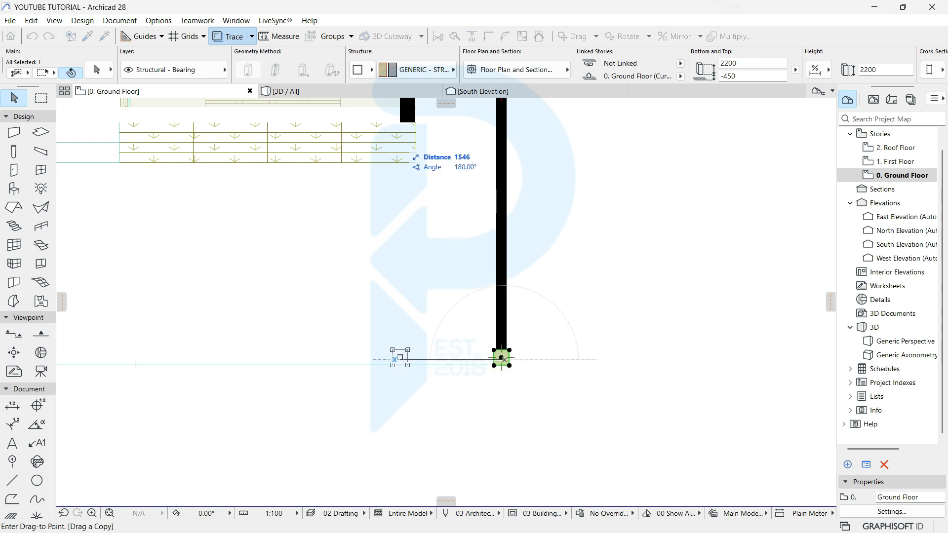
pyautogui.click(416, 122)
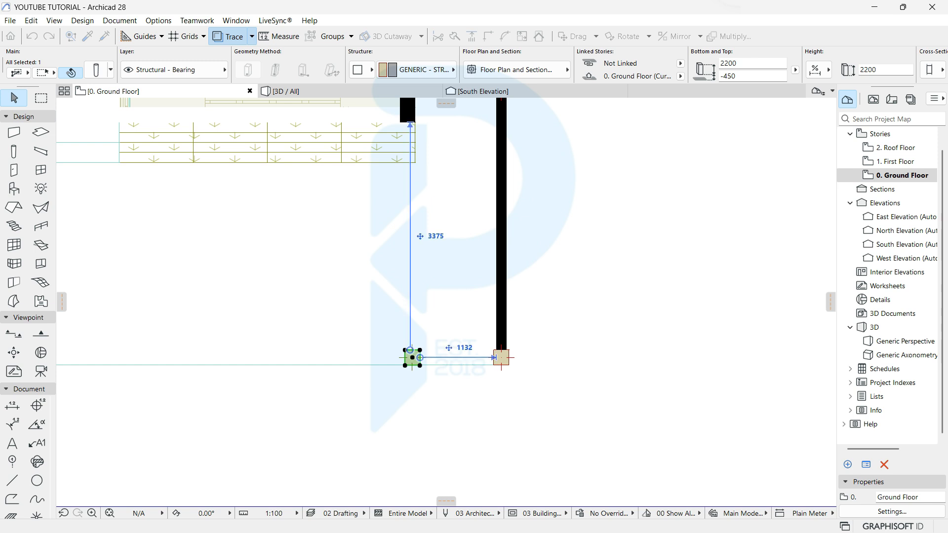
pyautogui.scroll(-4, 440, 374)
pyautogui.moveTo(441, 373); pyautogui.dragTo(540, 365, button='middle')
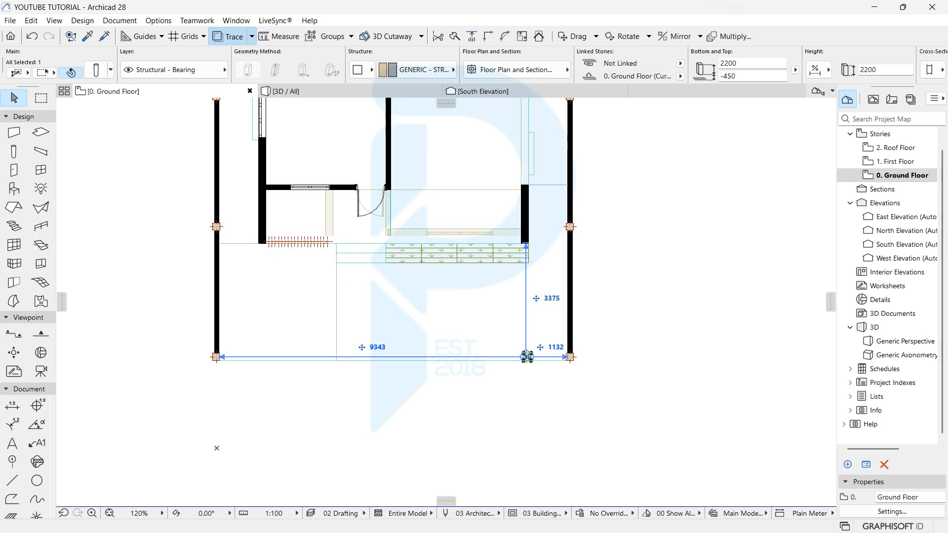
# Step: Copy the new front column leftward to add another column along the front wall
pyautogui.rightClick(527, 356)
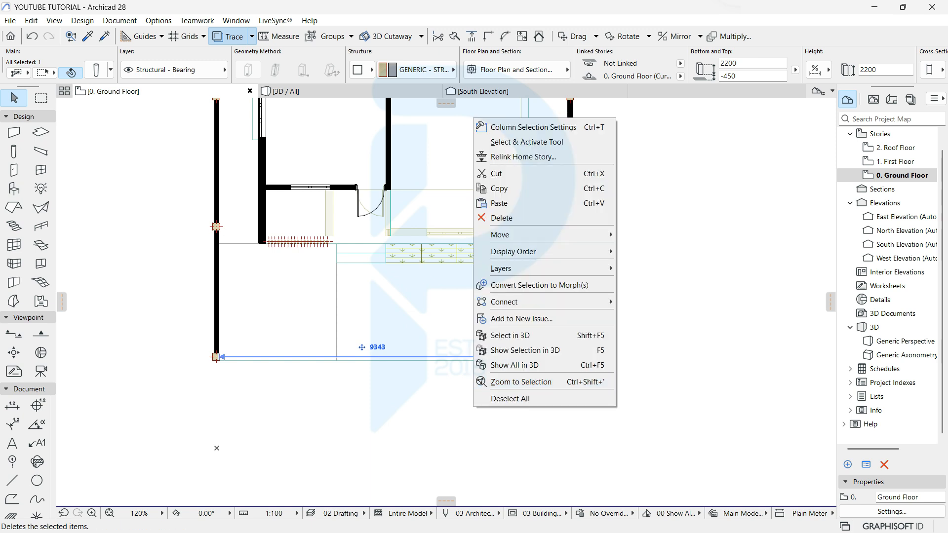
pyautogui.moveTo(543, 234)
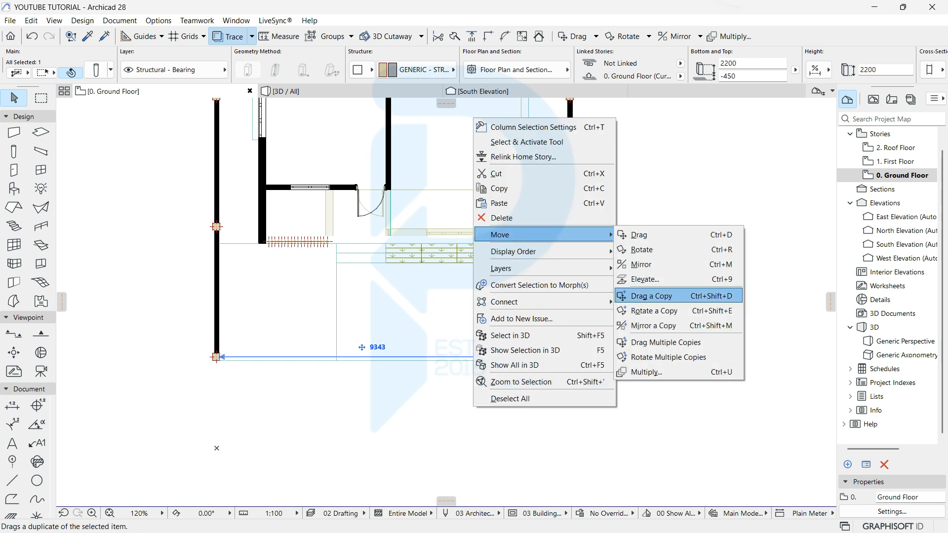
pyautogui.click(652, 296)
pyautogui.click(526, 356)
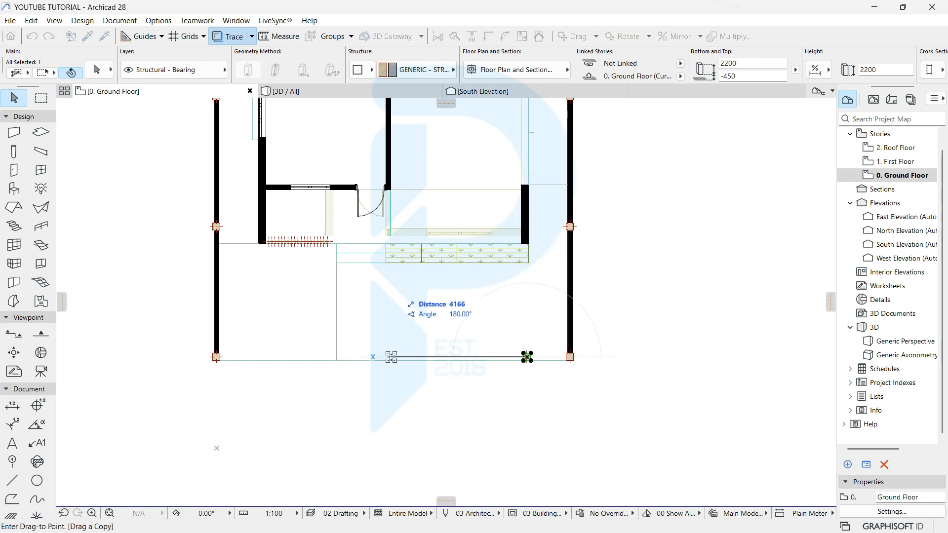
pyautogui.click(390, 356)
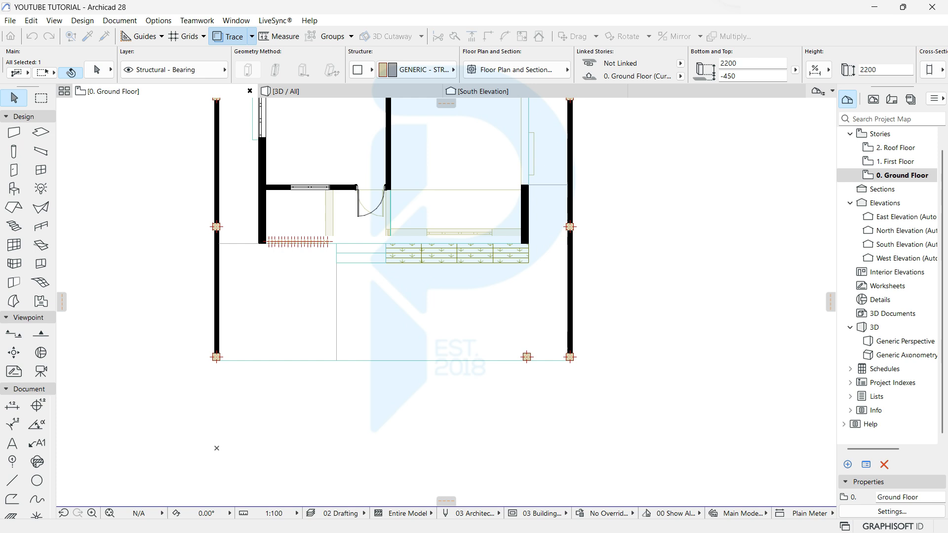
pyautogui.scroll(2, 391, 356)
# Step: Add a further column copy 3997 from the left corner, then show the 3D model
pyautogui.rightClick(387, 357)
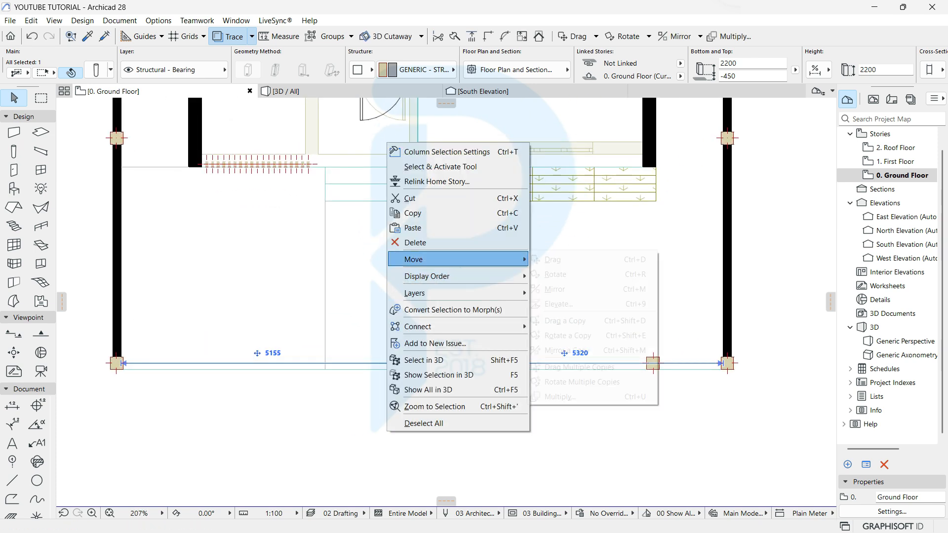
pyautogui.moveTo(425, 259)
pyautogui.click(583, 320)
pyautogui.scroll(3, 429, 358)
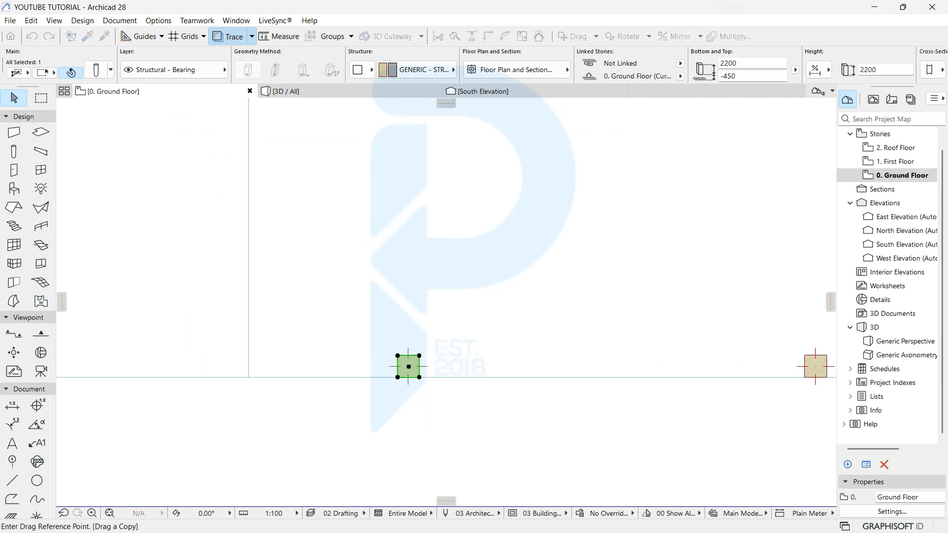
pyautogui.scroll(-5, 408, 366)
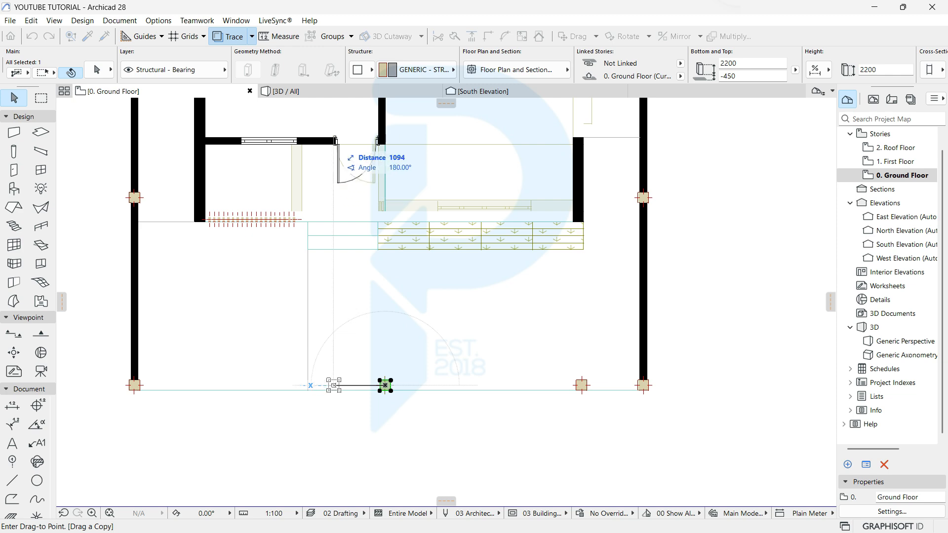
pyautogui.click(331, 385)
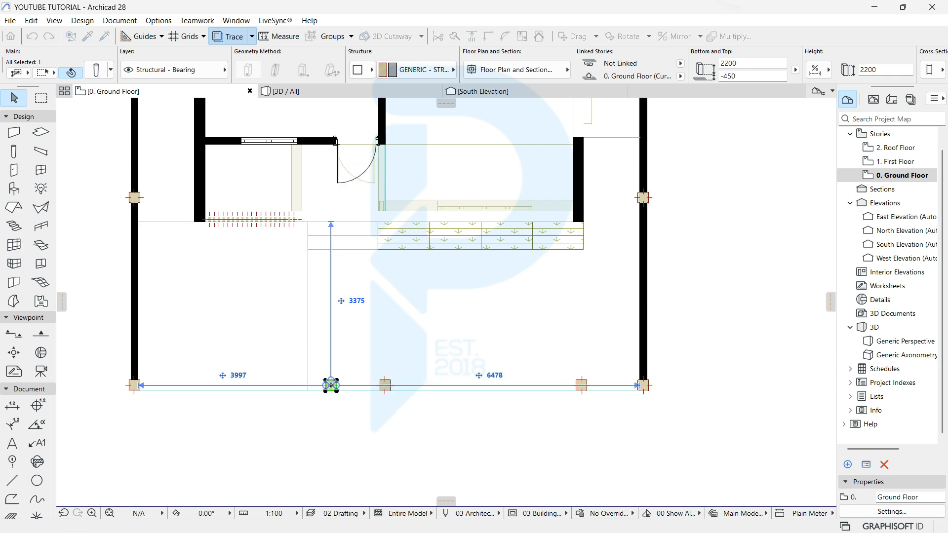
pyautogui.press('Escape')
pyautogui.click(321, 91)
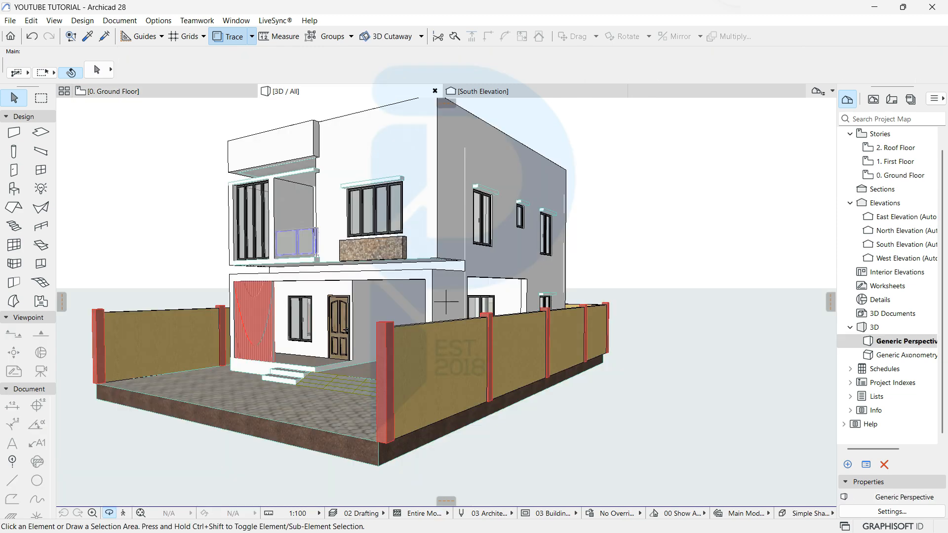
# Step: Orbit the 3D model to inspect the new front columns, then go back to the Ground Floor plan
pyautogui.moveTo(446, 302)
pyautogui.keyDown('shift'); pyautogui.mouseDown(button='middle')
pyautogui.moveTo(632, 279)
pyautogui.moveTo(523, 274)
pyautogui.moveTo(494, 306)
pyautogui.moveTo(460, 289)
pyautogui.mouseUp(button='middle'); pyautogui.keyUp('shift')
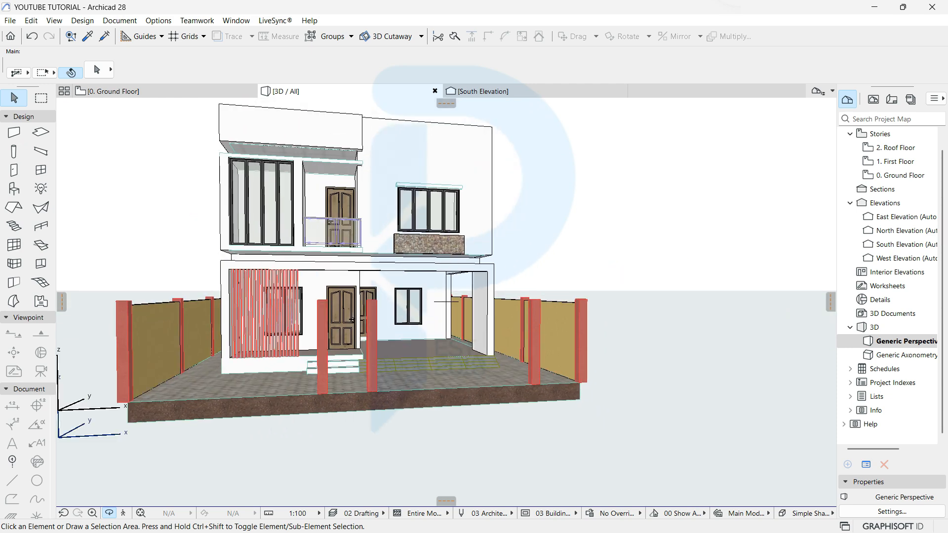
pyautogui.click(148, 91)
# Step: Offset the site slab's right edge outward to meet the boundary wall, then deselect it
pyautogui.click(444, 316)
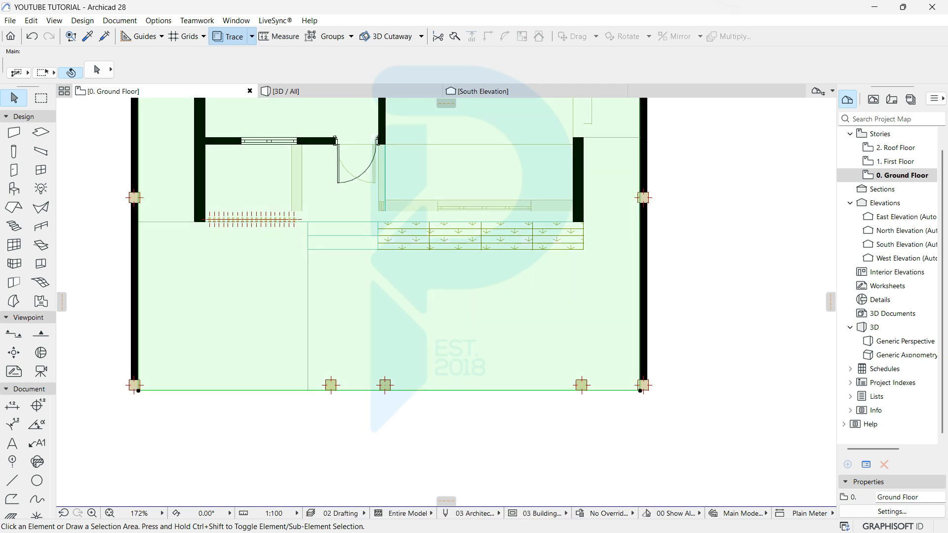
pyautogui.scroll(3, 113, 385)
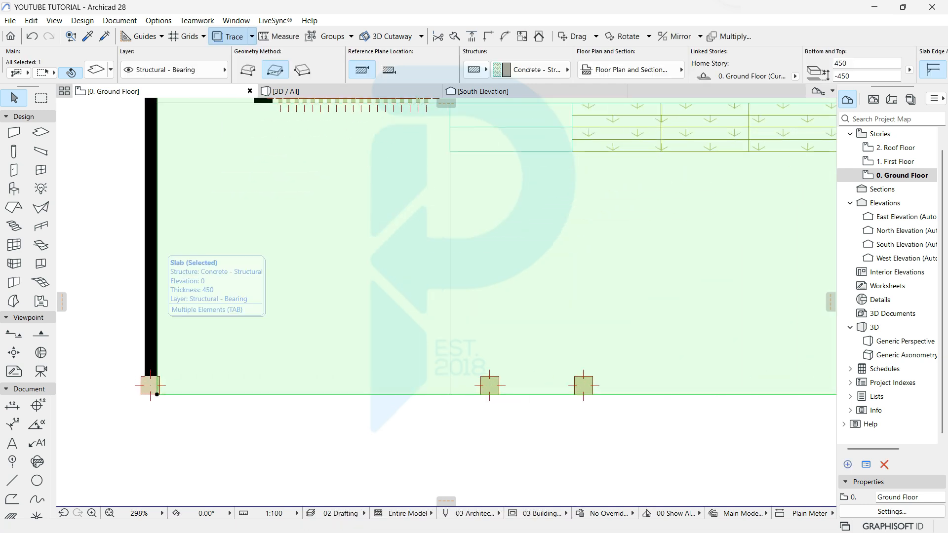
pyautogui.click(157, 394)
pyautogui.scroll(-5, 141, 393)
pyautogui.scroll(6, 504, 345)
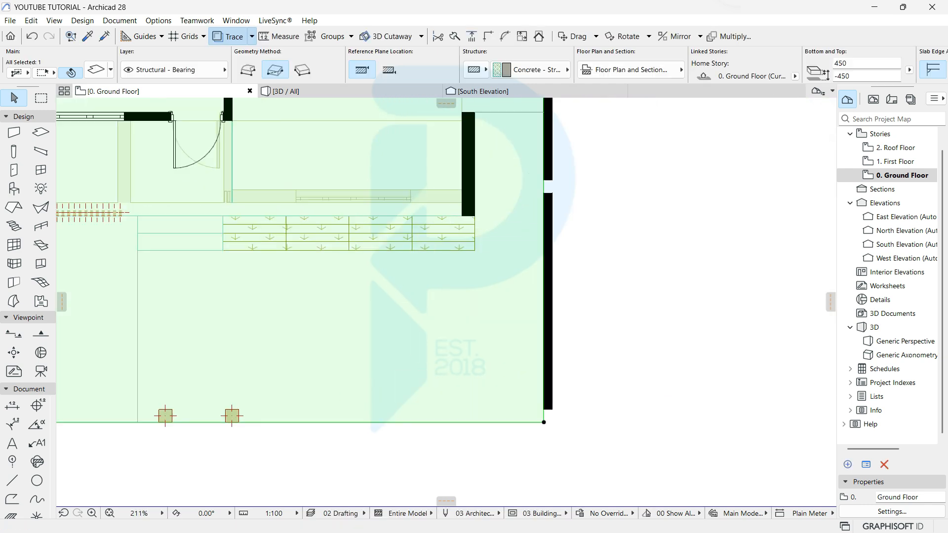
pyautogui.click(572, 379)
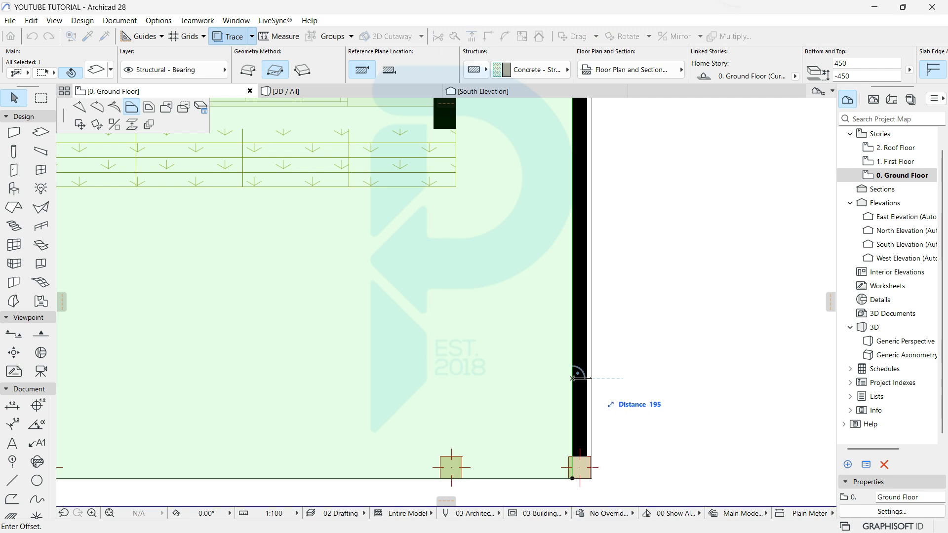
pyautogui.click(591, 378)
pyautogui.scroll(-7, 563, 379)
pyautogui.moveTo(568, 222); pyautogui.dragTo(578, 472, button='middle')
pyautogui.scroll(8, 453, 244)
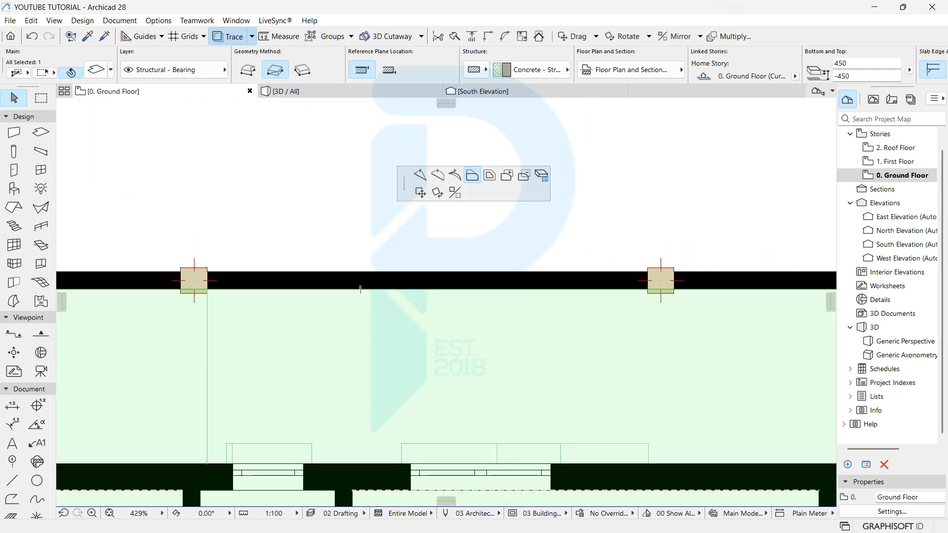
pyautogui.scroll(-4, 378, 216)
pyautogui.press('Escape')
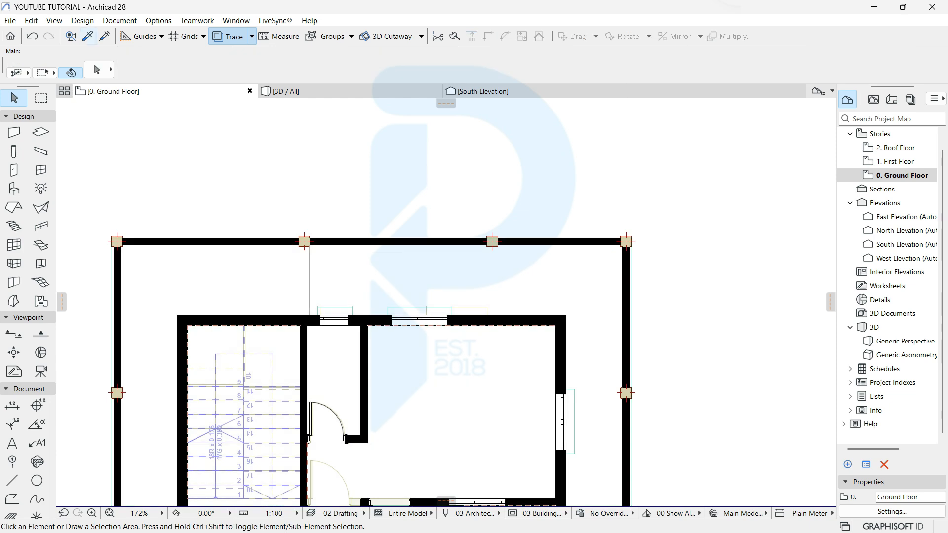
pyautogui.keyDown('alt'); pyautogui.scroll(-2, 446, 217); pyautogui.keyUp('alt')
# Step: Pick up the existing boundary wall's parameters as the new wall default
pyautogui.keyDown('alt'); pyautogui.click(258, 386); pyautogui.keyUp('alt')
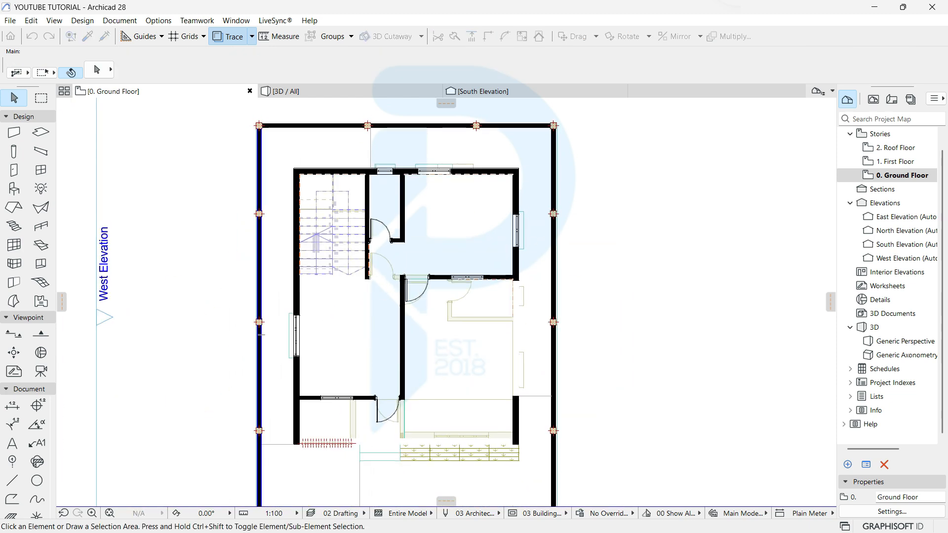
pyautogui.scroll(-3, 331, 406)
pyautogui.moveTo(342, 470); pyautogui.dragTo(353, 300, button='middle')
pyautogui.scroll(7, 353, 300)
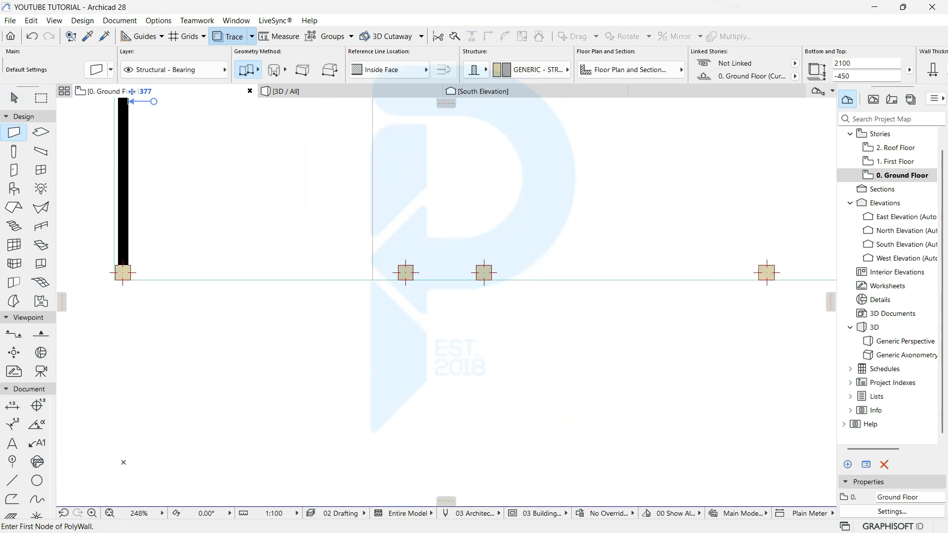
# Step: Set default wall surfaces to Stonework - 02 on every face and the height to 1000
pyautogui.hotkey('ctrl', 't')
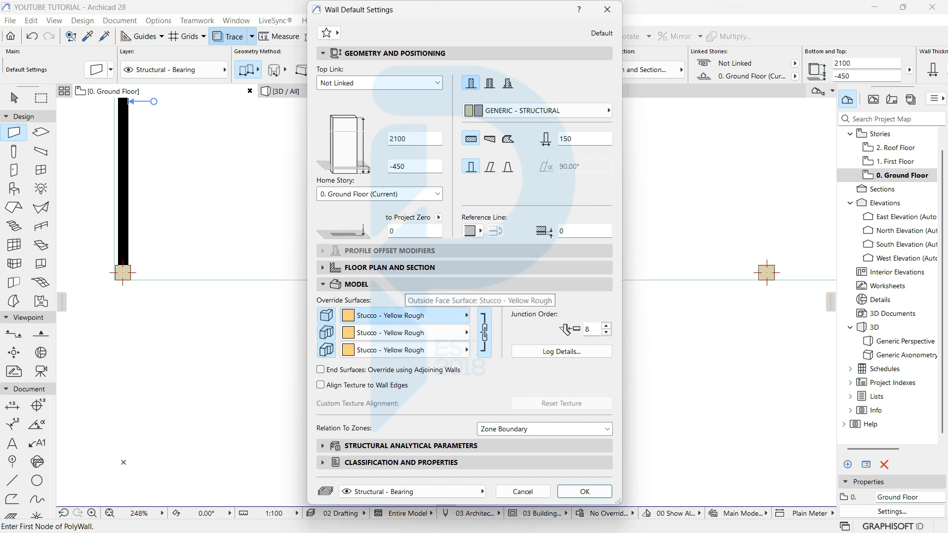
pyautogui.click(406, 316)
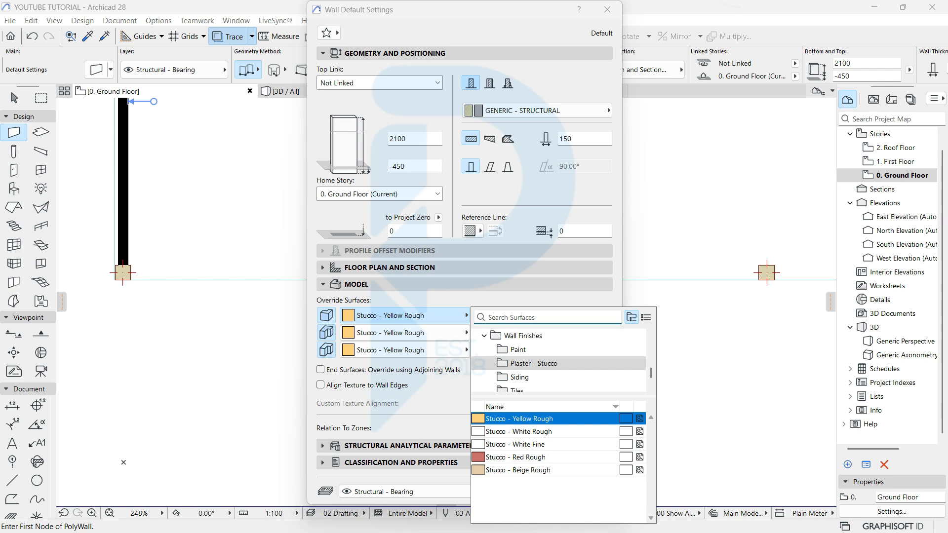
pyautogui.write('sg')
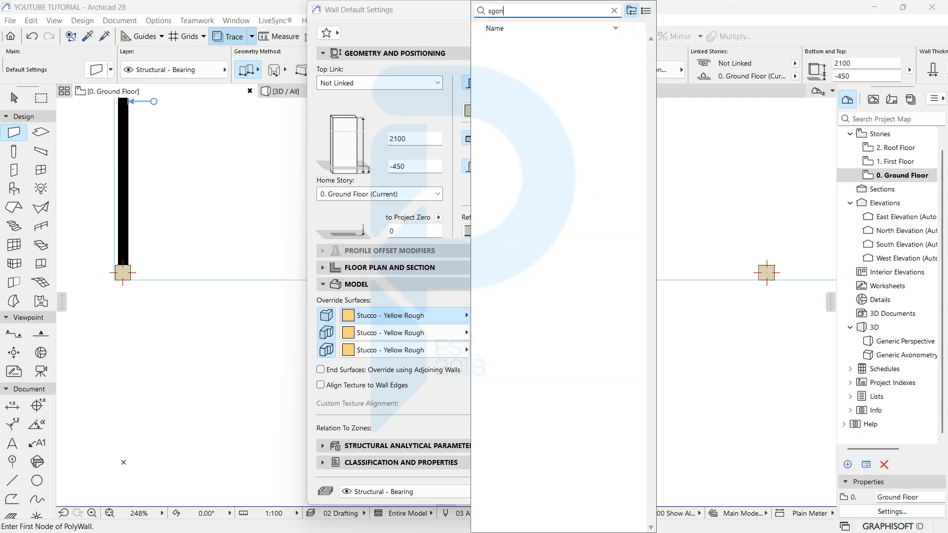
pyautogui.press('BackSpace')
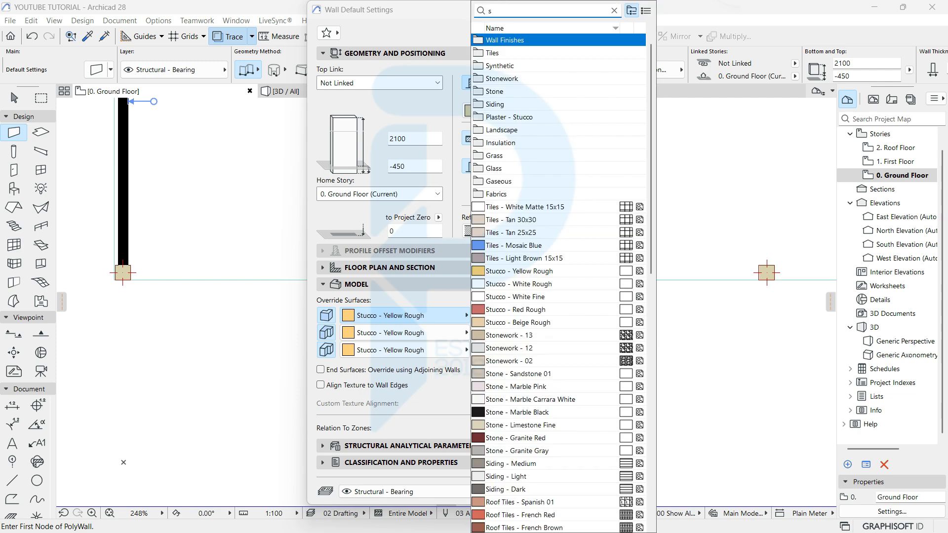
pyautogui.write('ton')
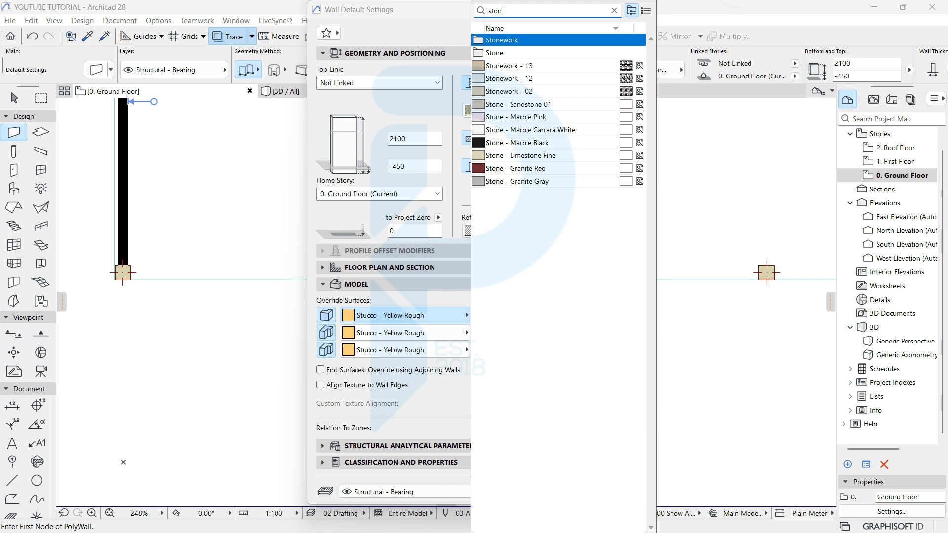
pyautogui.click(523, 91)
pyautogui.click(524, 92)
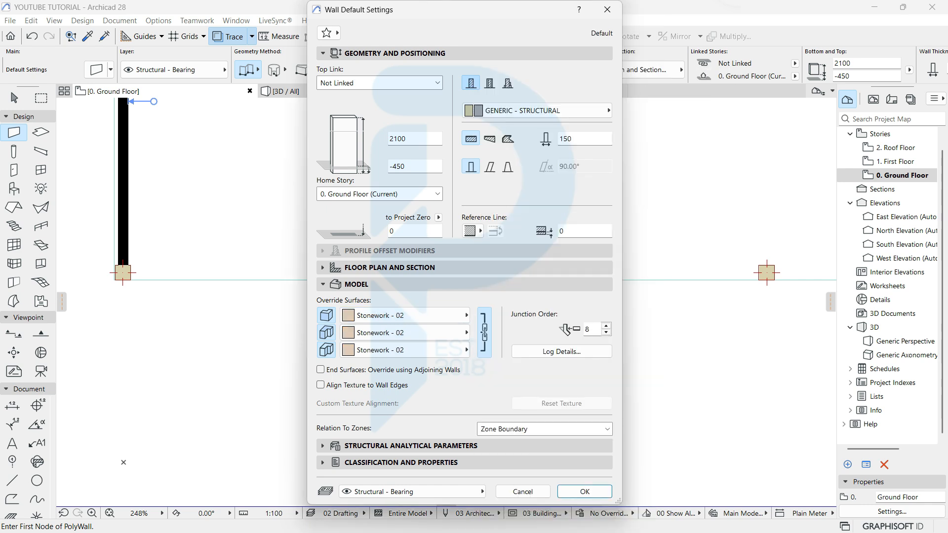
pyautogui.doubleClick(414, 136)
pyautogui.press('Return')
# Step: Set the wall reference line location to Center
pyautogui.scroll(5, 89, 249)
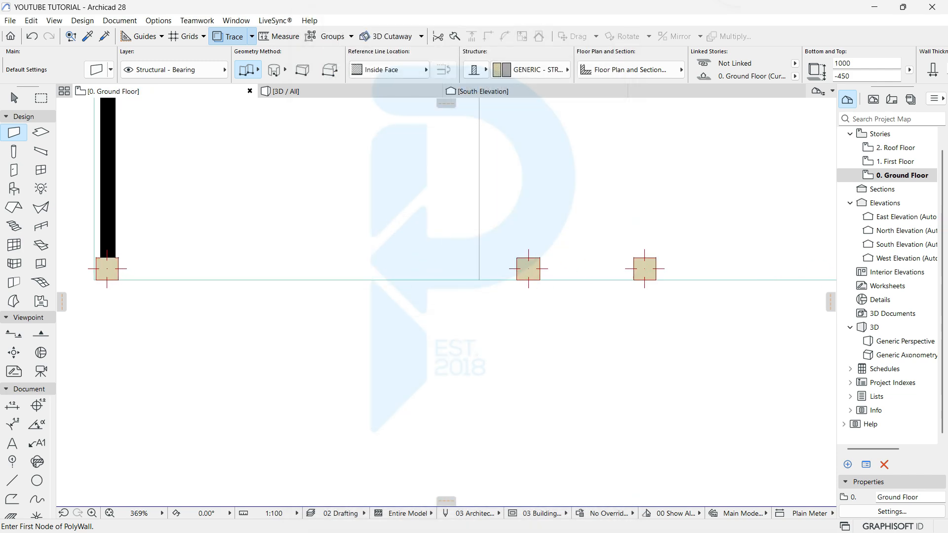
pyautogui.moveTo(89, 250); pyautogui.dragTo(218, 334, button='middle')
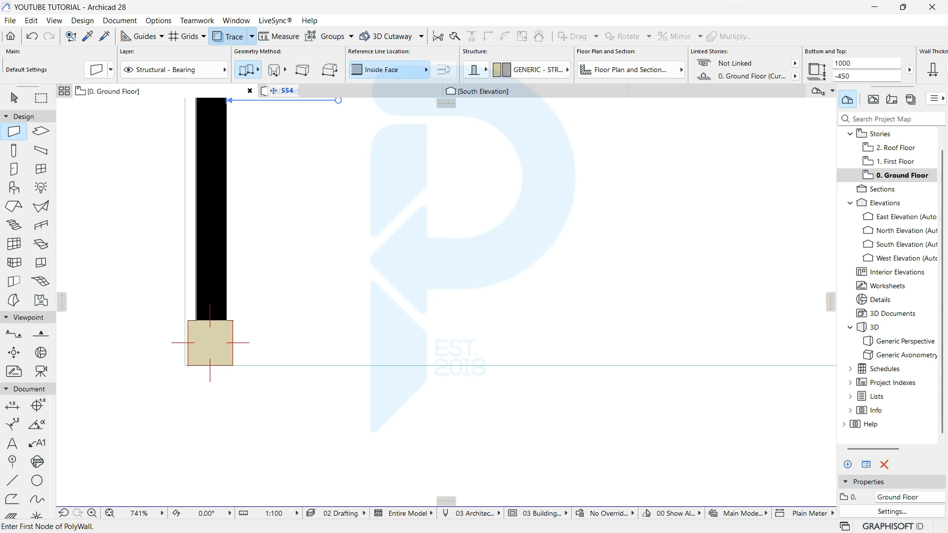
pyautogui.click(426, 69)
pyautogui.click(459, 82)
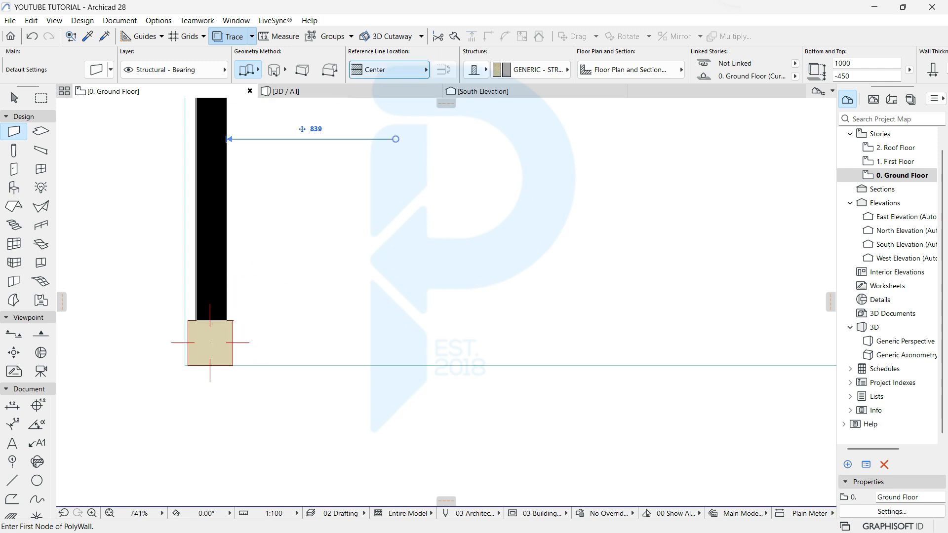
pyautogui.click(419, 70)
pyautogui.click(459, 83)
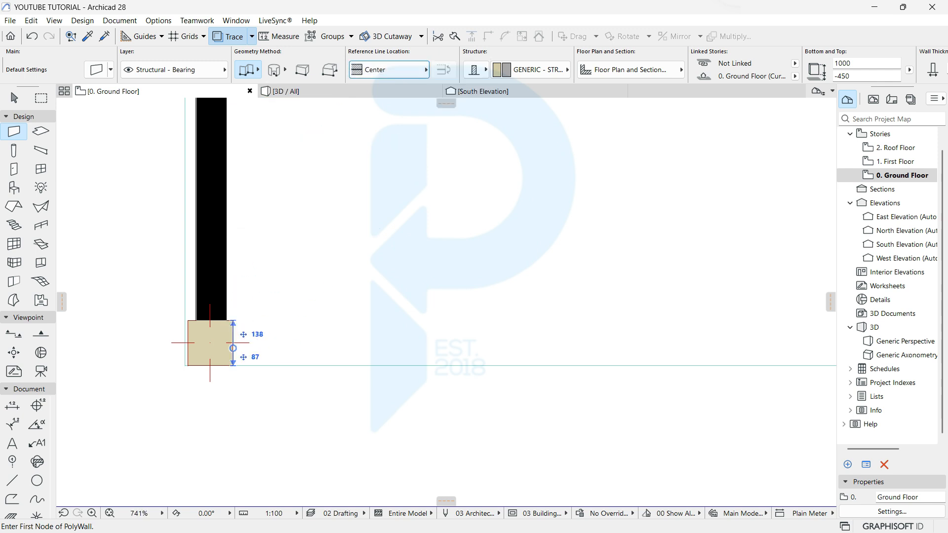
# Step: Draw two low stone walls between the front columns, then switch to the 3D model
pyautogui.click(230, 342)
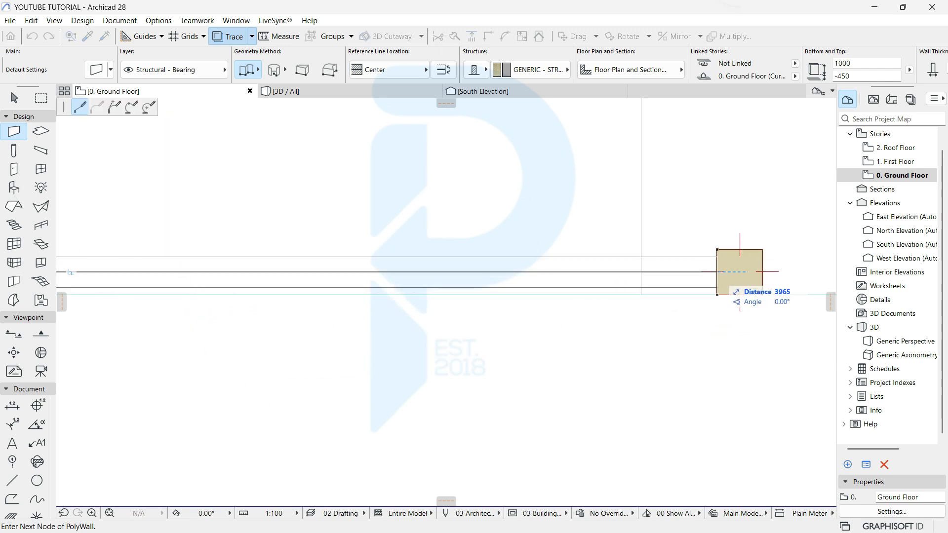
pyautogui.doubleClick(717, 272)
pyautogui.scroll(-10, 346, 277)
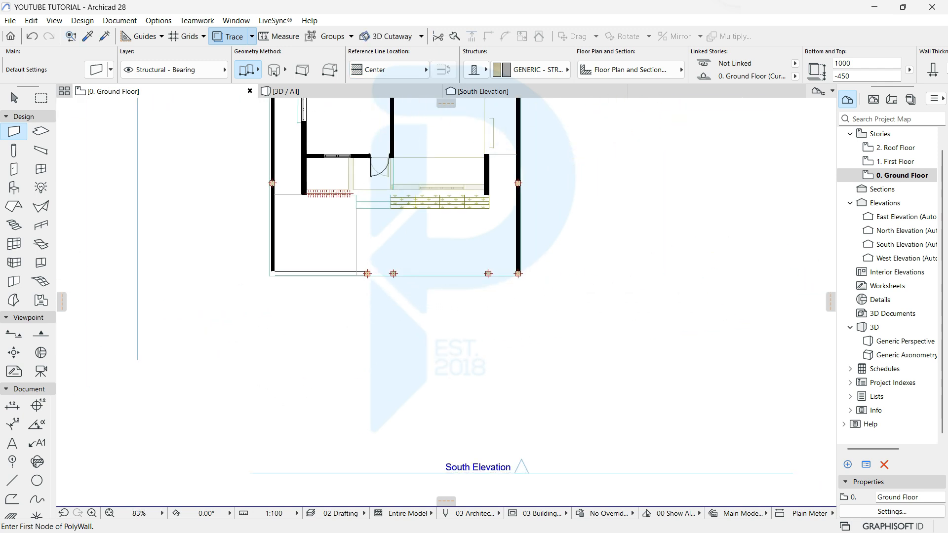
pyautogui.scroll(10, 487, 267)
pyautogui.click(500, 307)
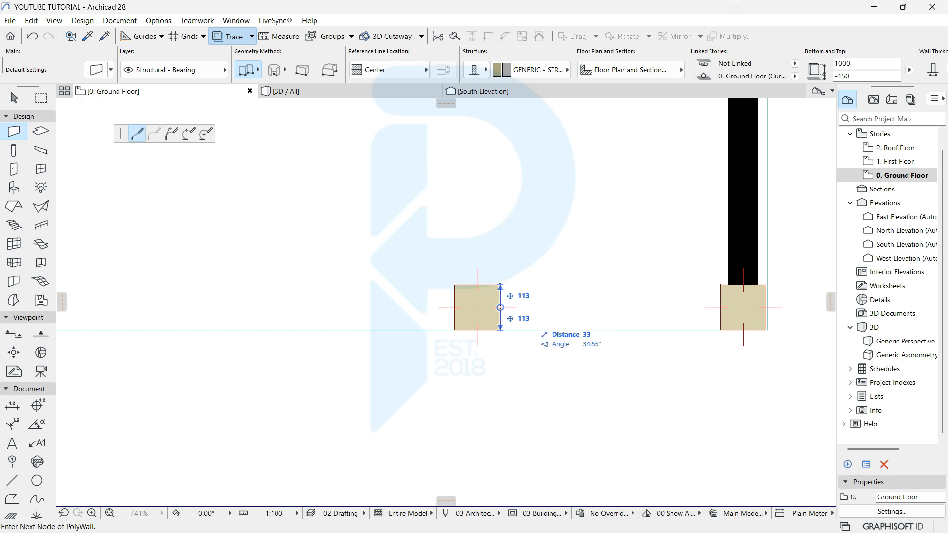
pyautogui.doubleClick(720, 307)
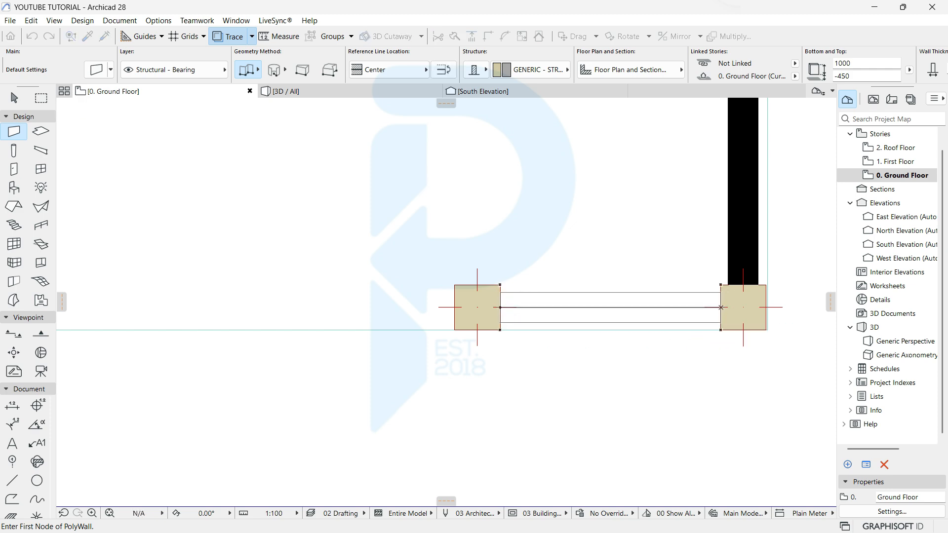
pyautogui.press('Escape')
pyautogui.click(316, 92)
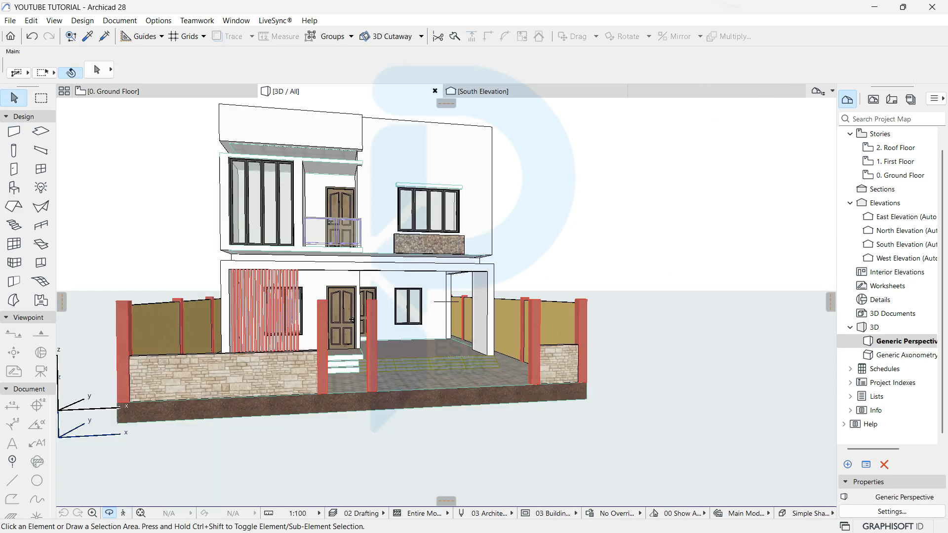
# Step: Orbit around the building to view the low stone walls, then return to the Ground Floor plan
pyautogui.scroll(2, 447, 302)
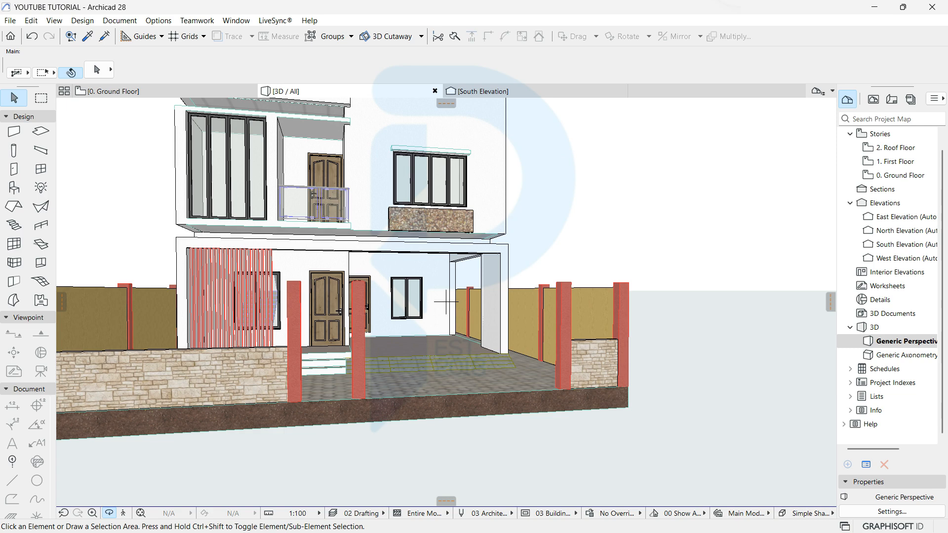
pyautogui.keyDown('shift'); pyautogui.moveTo(446, 302); pyautogui.dragTo(366, 329, button='middle'); pyautogui.keyUp('shift')
pyautogui.keyDown('shift'); pyautogui.moveTo(446, 301); pyautogui.dragTo(375, 302, button='middle'); pyautogui.keyUp('shift')
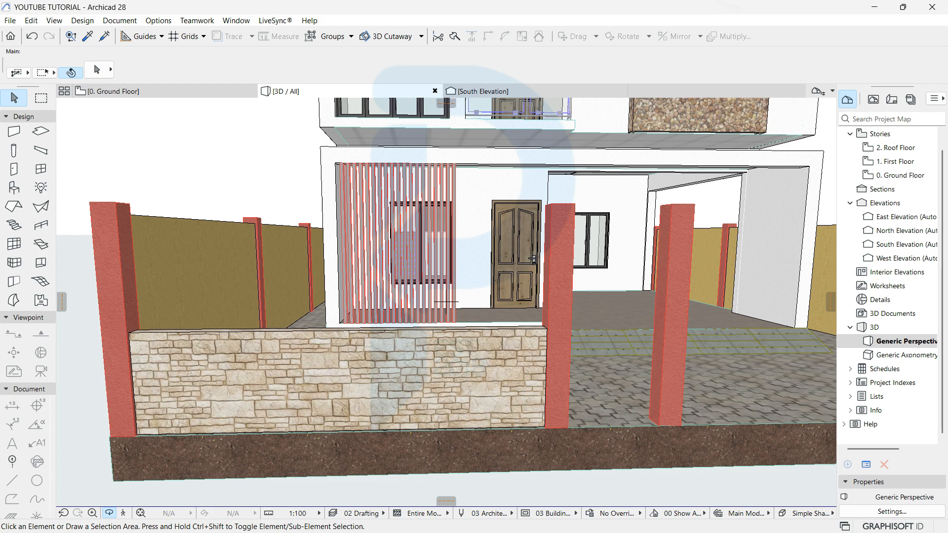
pyautogui.click(114, 91)
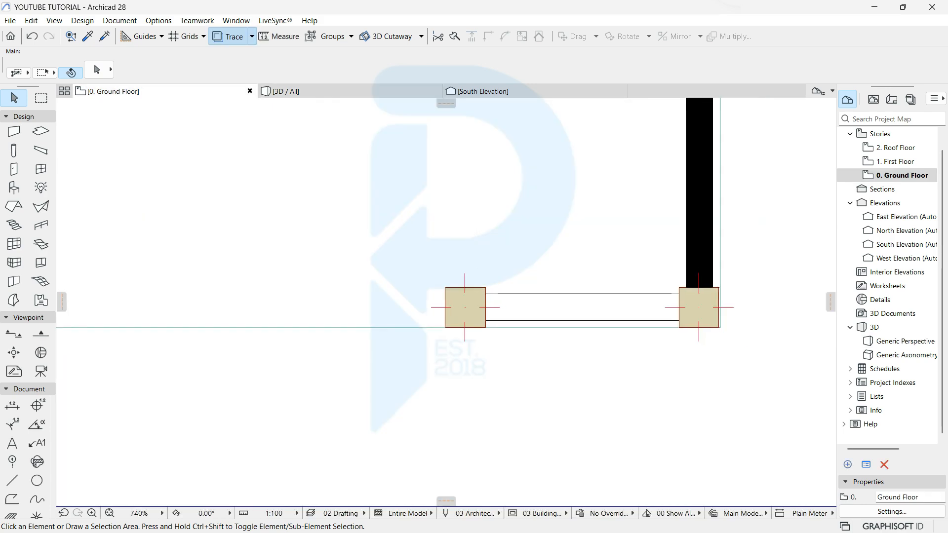
# Step: Pick up the ground-floor slab's settings as the slab default
pyautogui.scroll(-5, 380, 300)
pyautogui.click(87, 36)
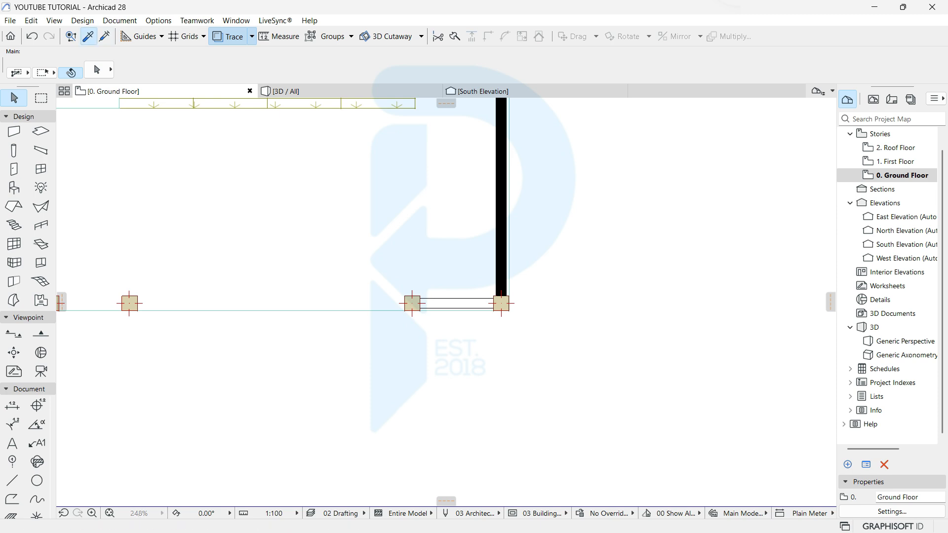
pyautogui.click(272, 310)
pyautogui.scroll(-5, 272, 311)
pyautogui.moveTo(272, 311); pyautogui.dragTo(367, 346, button='middle')
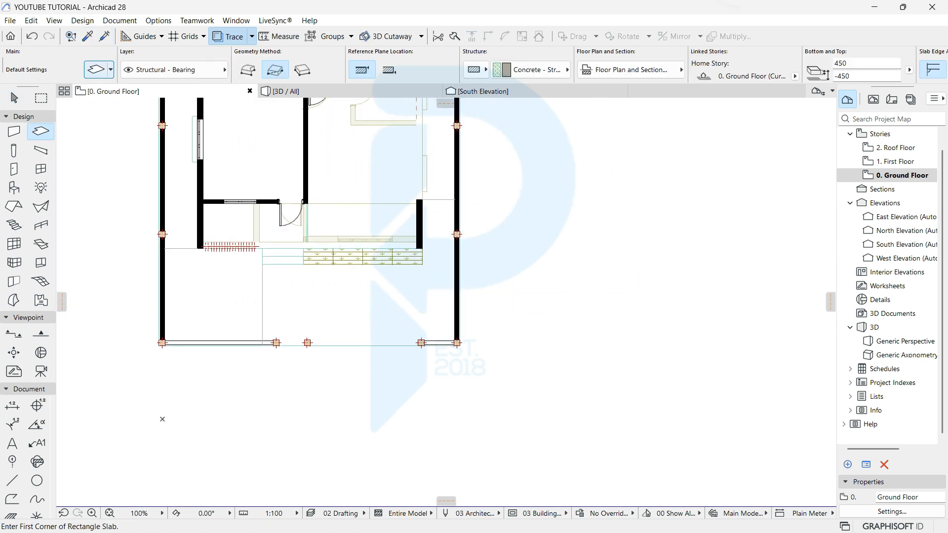
# Step: Set default slabs to 100 thick at 2200 offset with linked Stucco - Red Rough surfaces
pyautogui.click(97, 69)
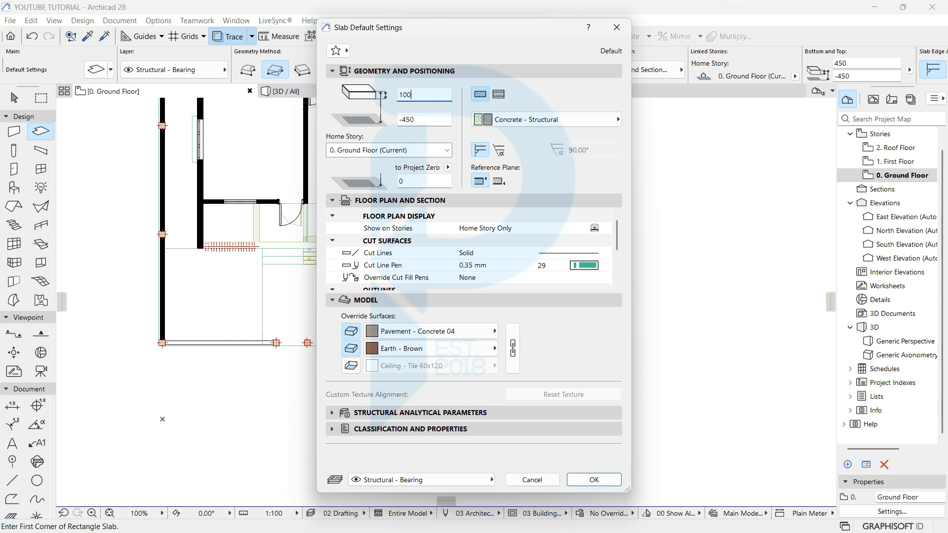
pyautogui.press('Tab')
pyautogui.click(351, 366)
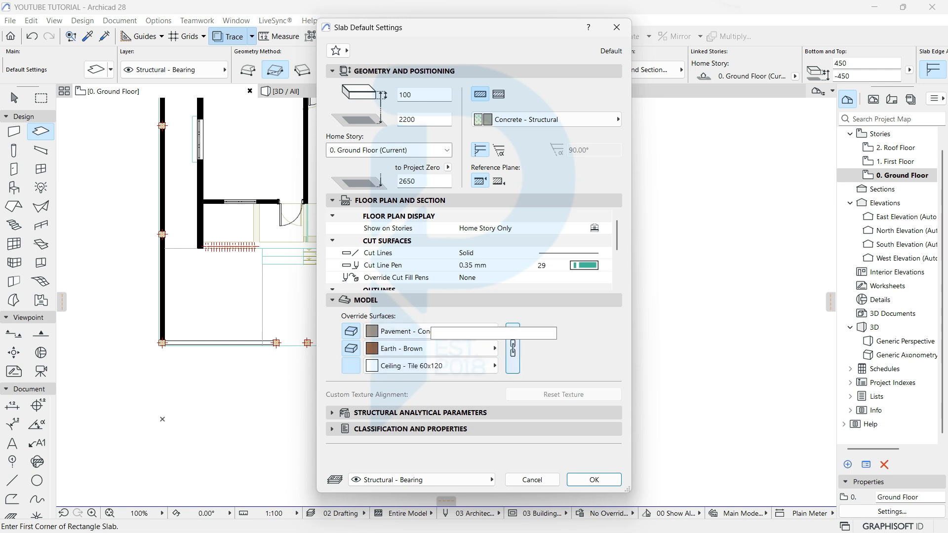
pyautogui.click(512, 349)
pyautogui.click(430, 332)
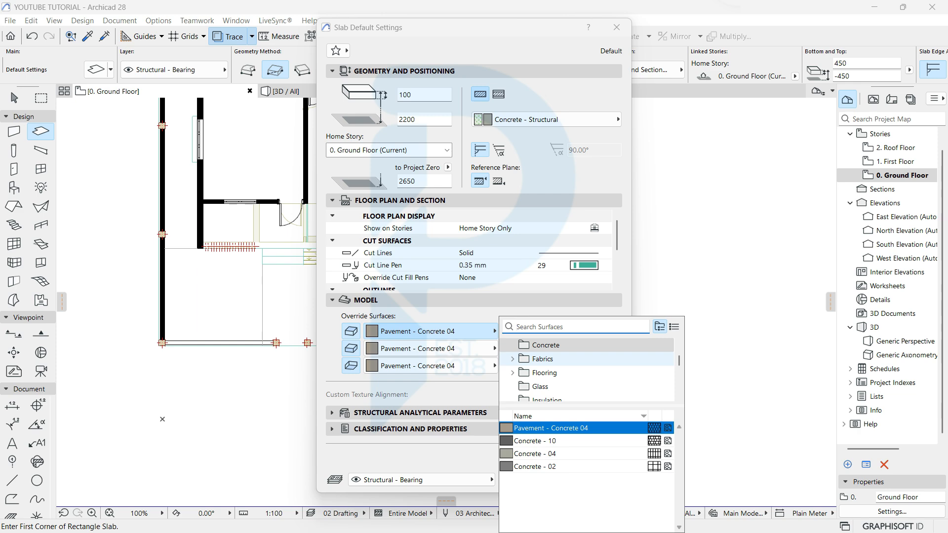
pyautogui.write('stu')
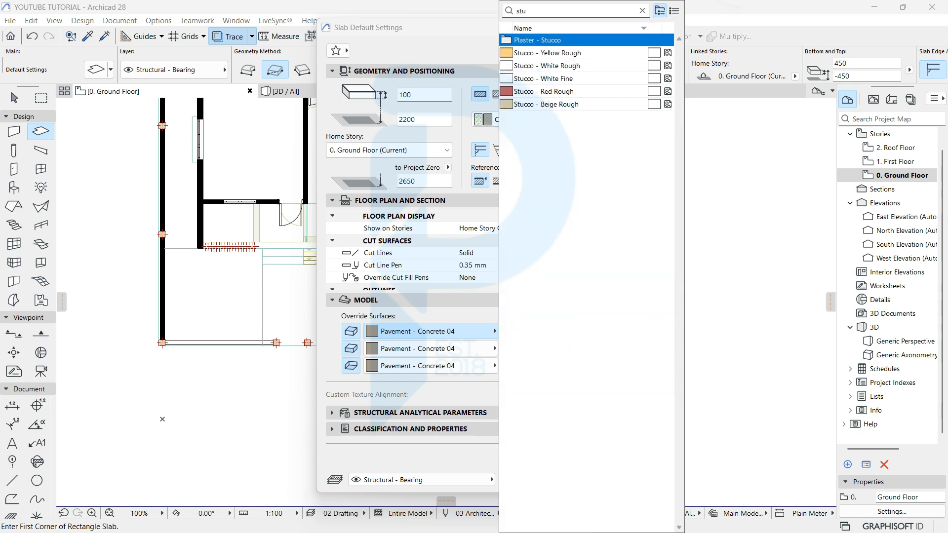
pyautogui.click(544, 92)
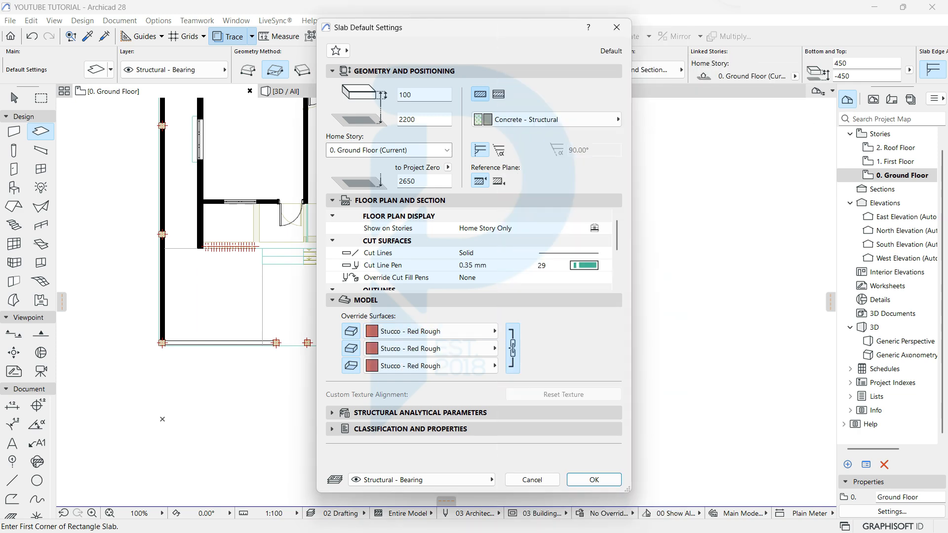
pyautogui.click(594, 480)
# Step: Trace a 225-wide rectangular coping slab from the right column's outer corner to the top-right corner column
pyautogui.scroll(6, 473, 338)
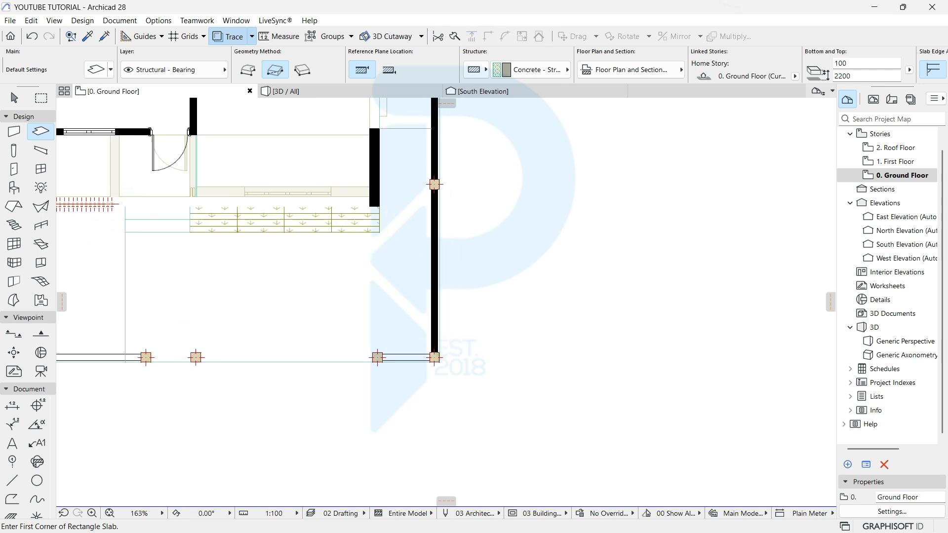
pyautogui.scroll(4, 417, 357)
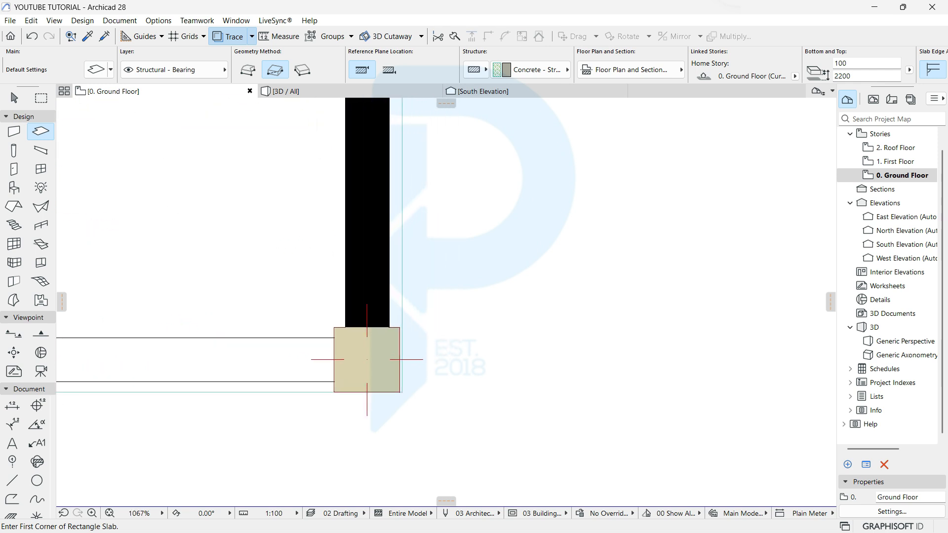
pyautogui.click(401, 393)
pyautogui.scroll(-7, 398, 287)
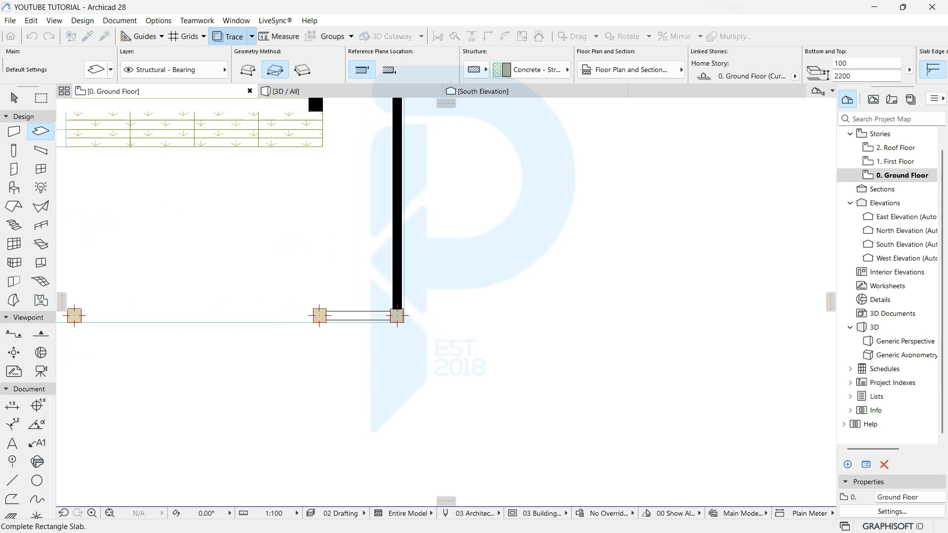
pyautogui.moveTo(401, 213); pyautogui.dragTo(382, 452, button='middle')
pyautogui.scroll(-2, 406, 346)
pyautogui.moveTo(392, 167); pyautogui.dragTo(399, 437, button='middle')
pyautogui.scroll(7, 398, 252)
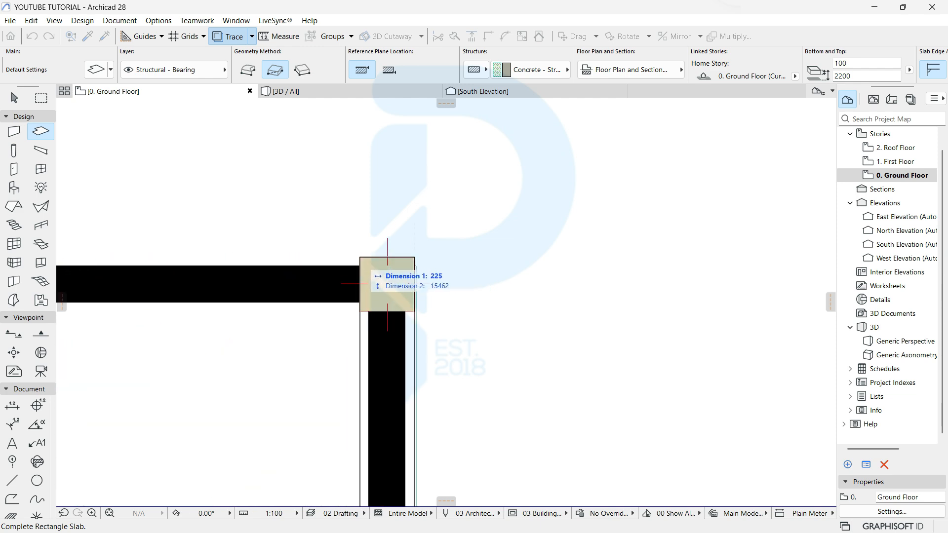
pyautogui.click(360, 258)
pyautogui.press('F3')
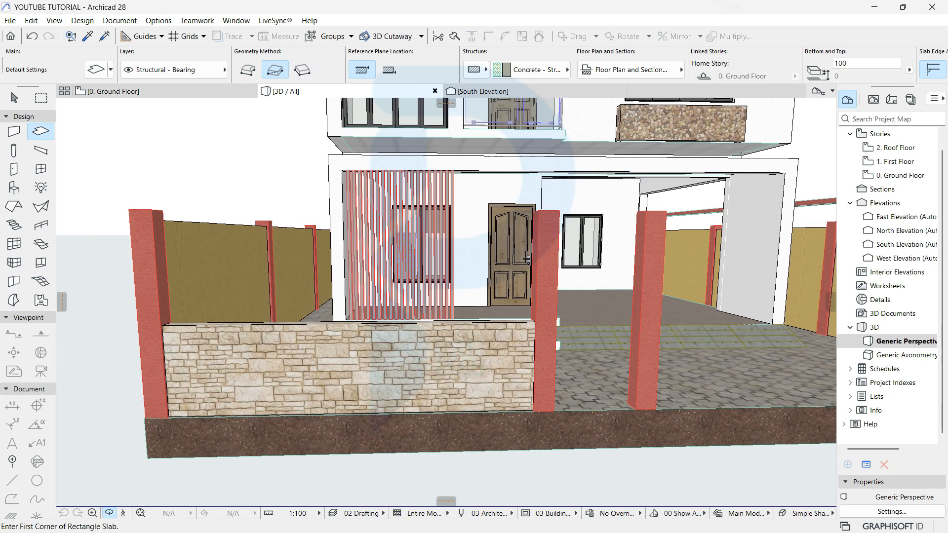
# Step: In 3D, orbit to a low corner view and select the long red stucco slab above the wall
pyautogui.moveTo(494, 277); pyautogui.dragTo(301, 349, button='middle')
pyautogui.scroll(-2, 375, 306)
pyautogui.keyDown('shift'); pyautogui.moveTo(474, 316); pyautogui.dragTo(328, 225, button='middle'); pyautogui.keyUp('shift')
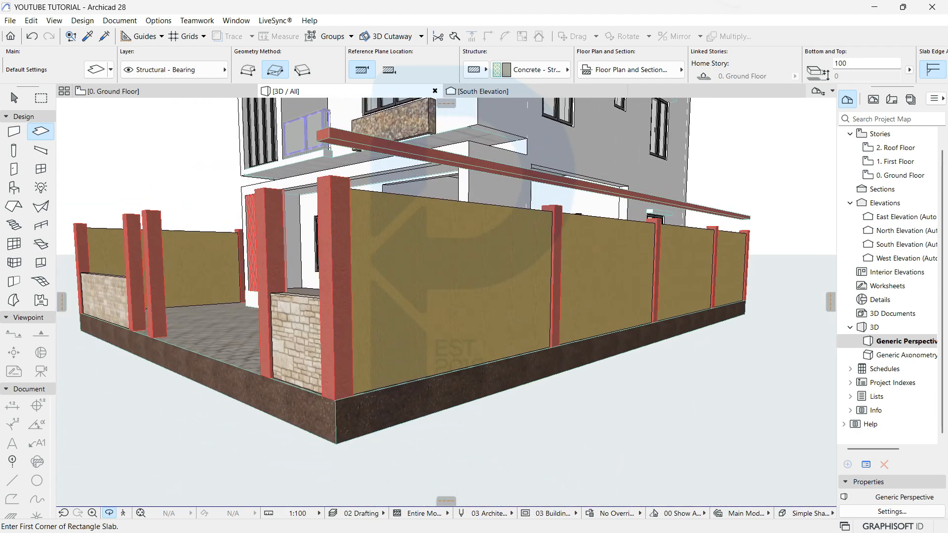
pyautogui.press('Escape')
pyautogui.click(333, 226)
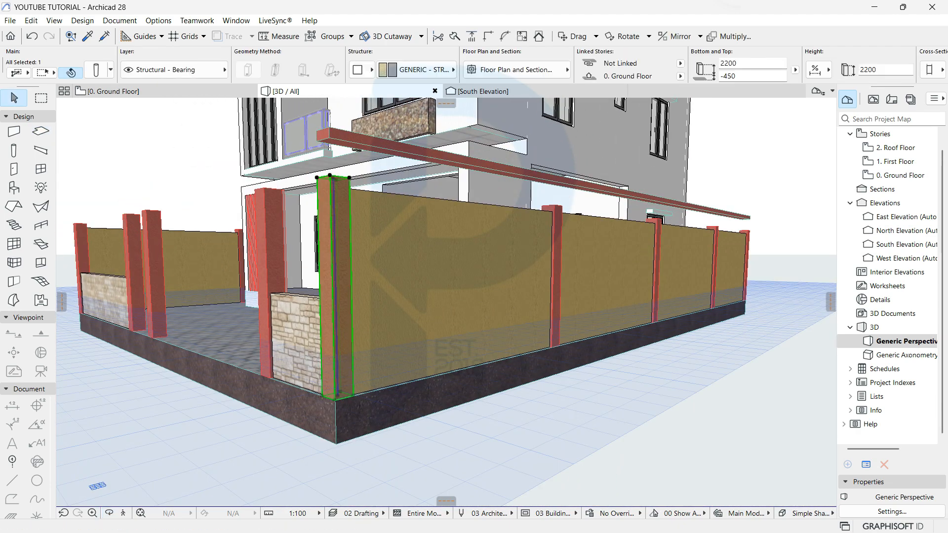
pyautogui.click(365, 142)
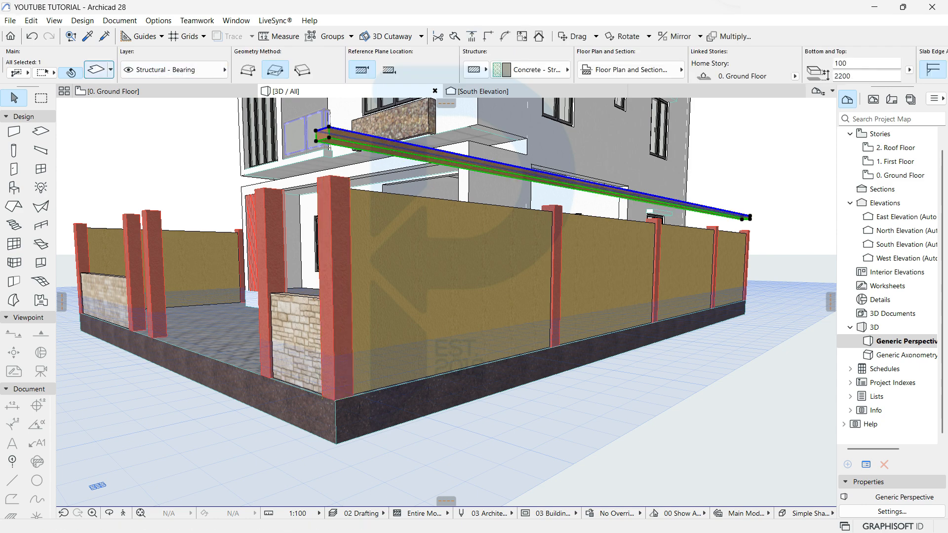
# Step: Lower the slab so its top sits at 2200, then orbit to check the coping
pyautogui.click(95, 69)
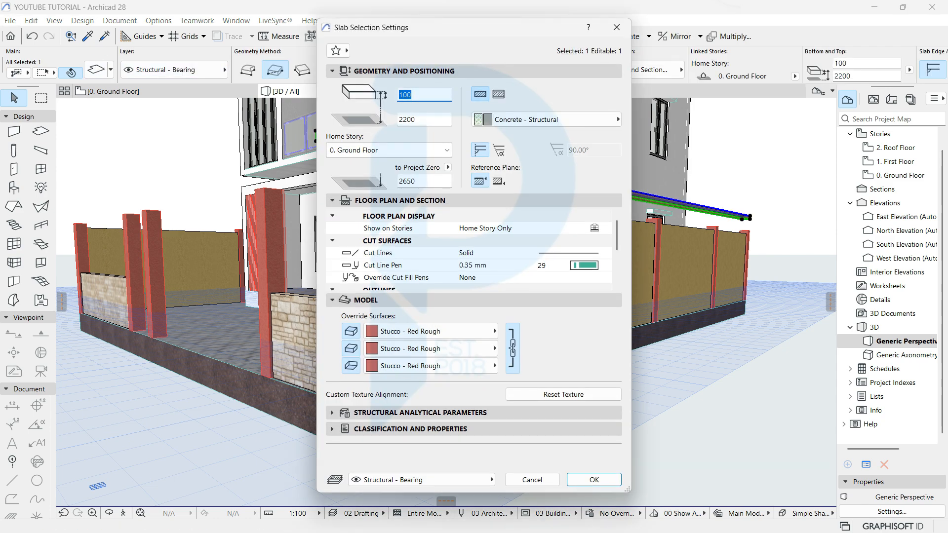
pyautogui.doubleClick(422, 181)
pyautogui.press('Return')
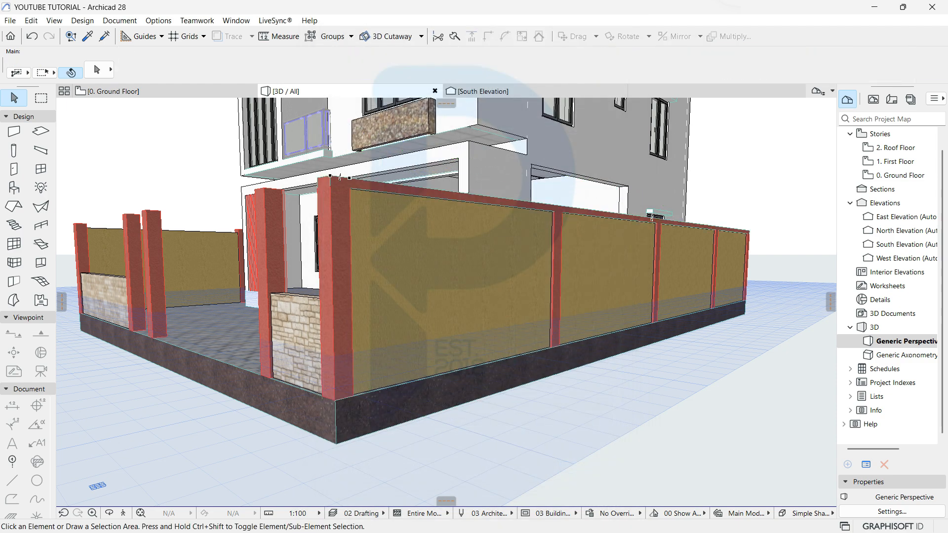
pyautogui.press('o')
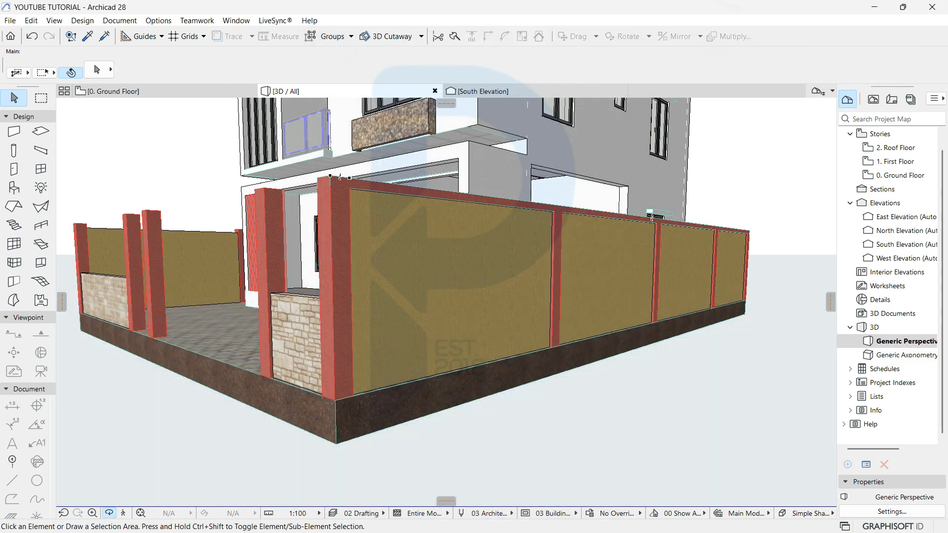
pyautogui.keyDown('shift'); pyautogui.moveTo(355, 267); pyautogui.dragTo(446, 301, button='middle'); pyautogui.keyUp('shift')
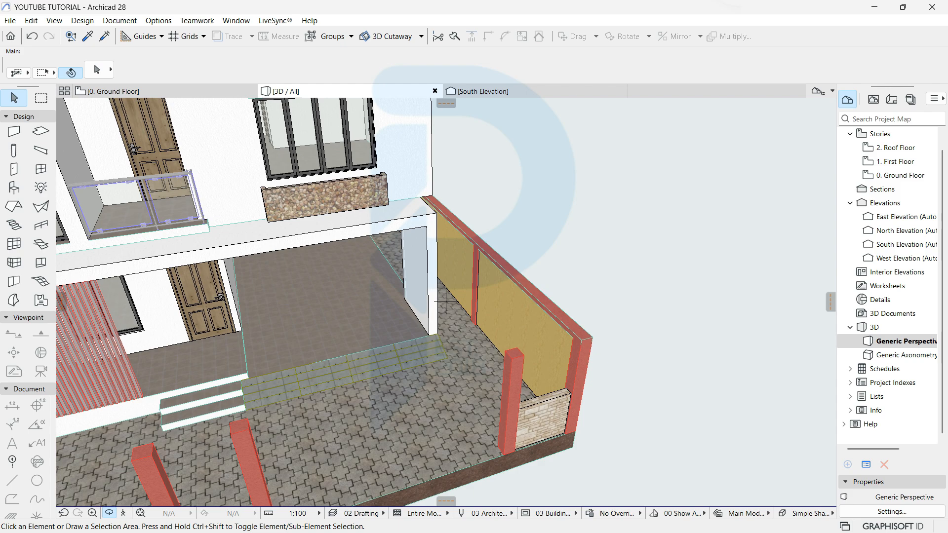
pyautogui.moveTo(446, 301)
pyautogui.keyDown('shift'); pyautogui.mouseDown(button='middle')
pyautogui.moveTo(338, 242)
pyautogui.moveTo(395, 227)
pyautogui.moveTo(446, 302)
pyautogui.mouseUp(button='middle'); pyautogui.keyUp('shift')
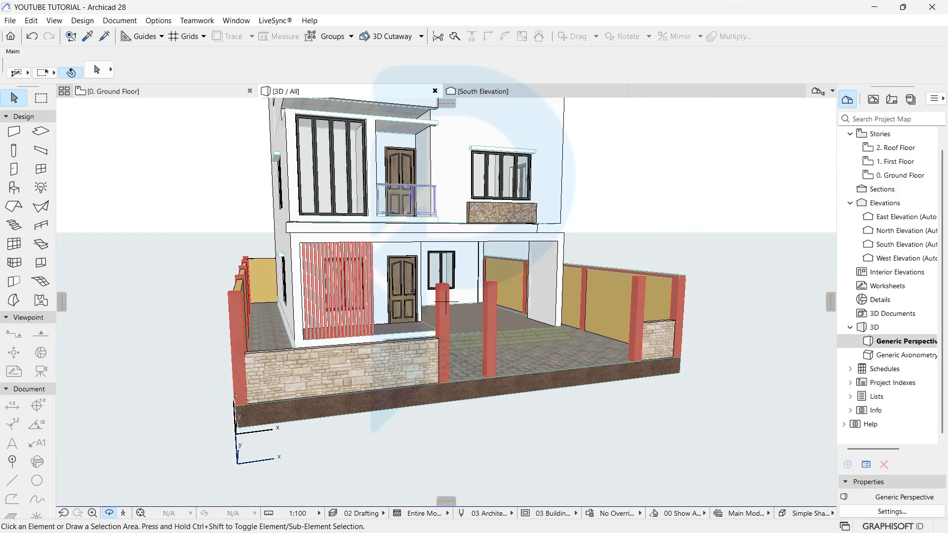
# Step: On the Ground Floor plan, insert a node on the coping slab edge at the column's lower-left corner
pyautogui.press('F2')
pyautogui.scroll(-8, 446, 301)
pyautogui.scroll(7, 417, 232)
pyautogui.scroll(-5, 417, 223)
pyautogui.scroll(5, 399, 266)
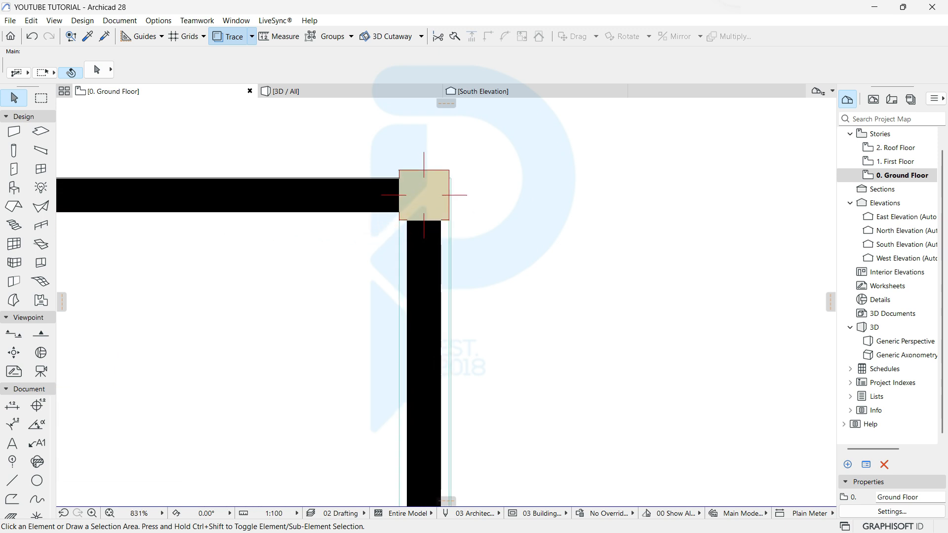
pyautogui.scroll(3, 406, 248)
pyautogui.click(393, 252)
pyautogui.click(393, 252)
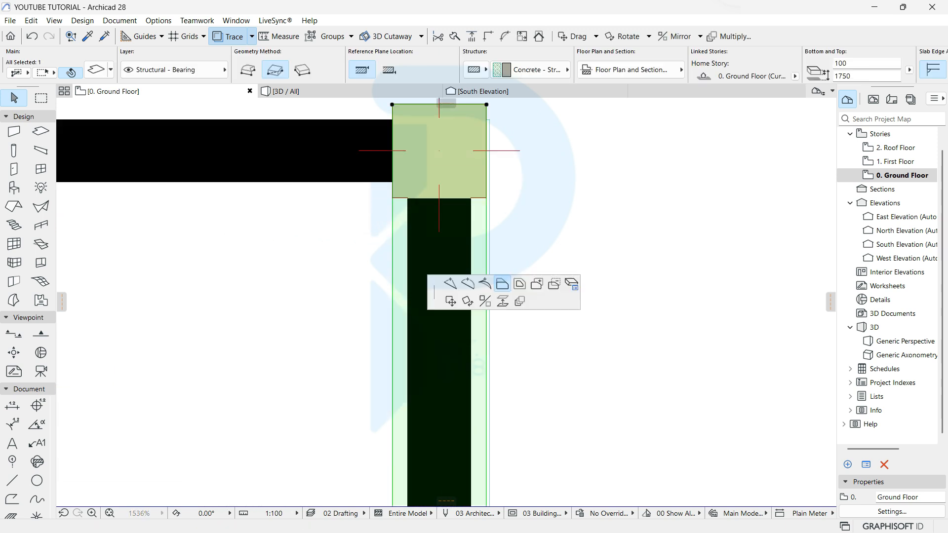
pyautogui.click(502, 284)
pyautogui.click(79, 107)
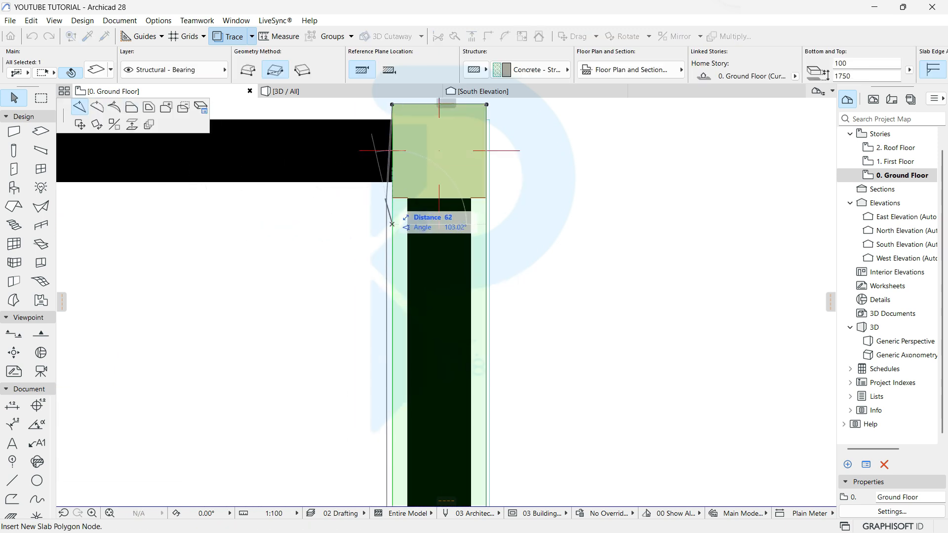
pyautogui.click(393, 199)
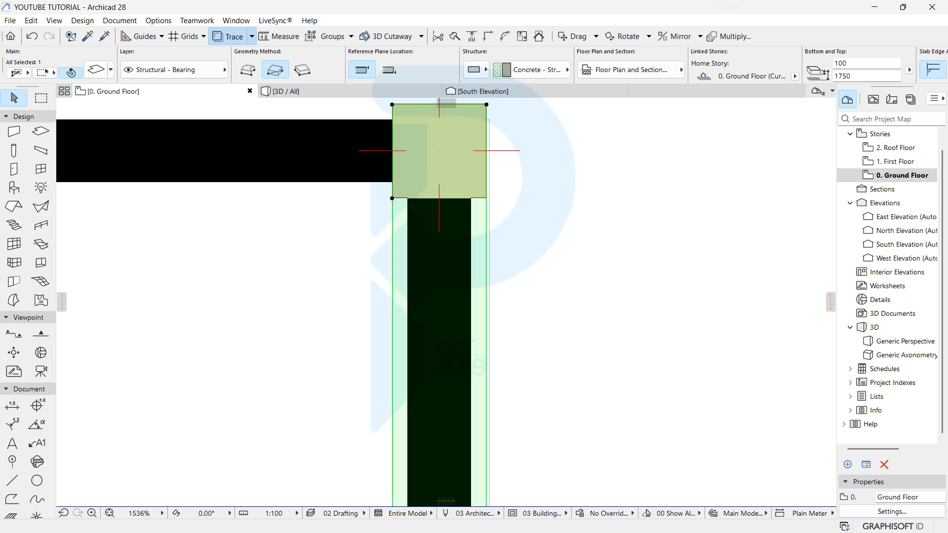
pyautogui.click(392, 109)
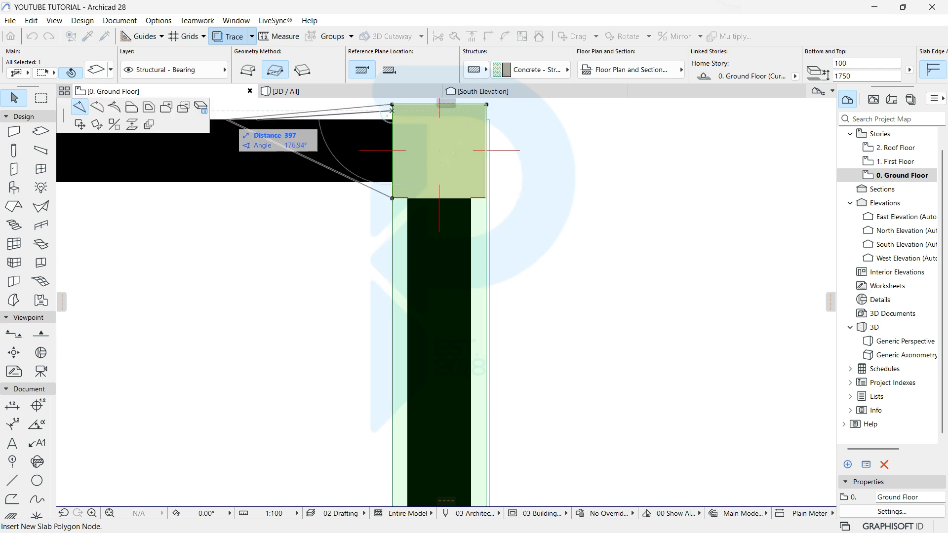
# Step: Offset the slab edge to the top-left corner column's left face and add a node at its corner
pyautogui.click(132, 108)
pyautogui.scroll(-6, 496, 303)
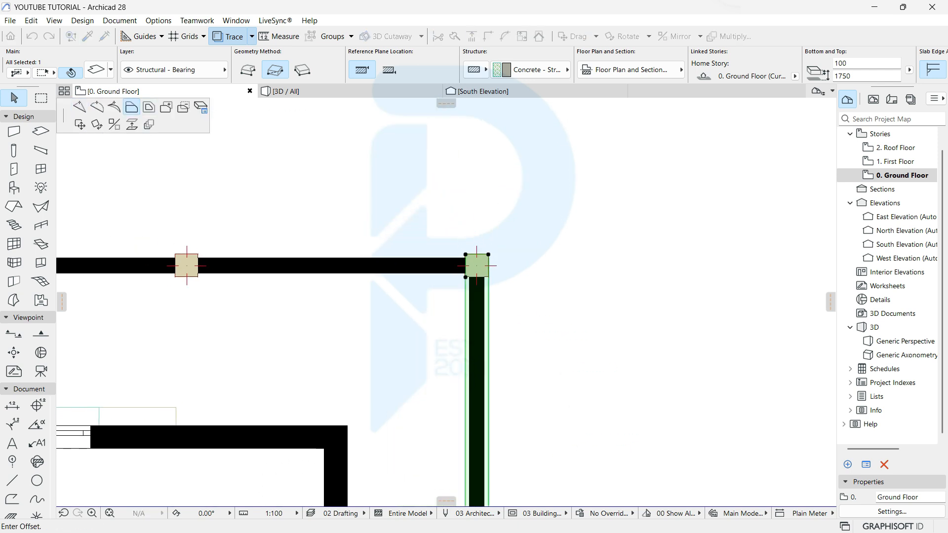
pyautogui.moveTo(163, 319); pyautogui.dragTo(768, 243, button='middle')
pyautogui.moveTo(123, 216); pyautogui.dragTo(666, 238, button='middle')
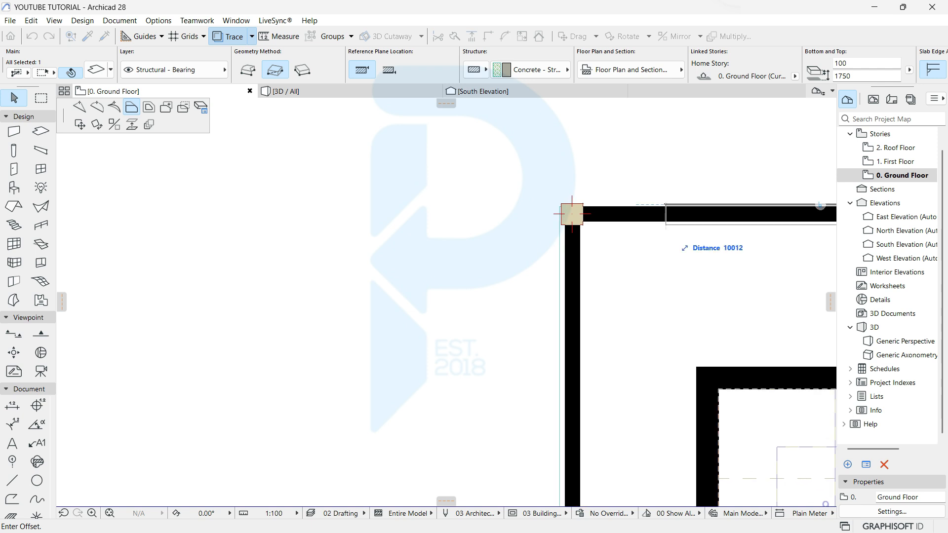
pyautogui.scroll(5, 642, 241)
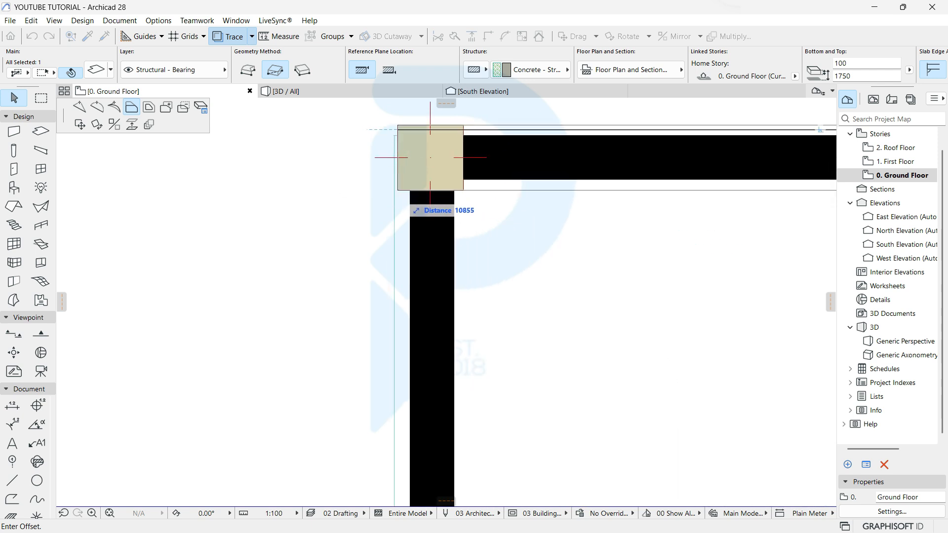
pyautogui.click(399, 191)
pyautogui.click(487, 190)
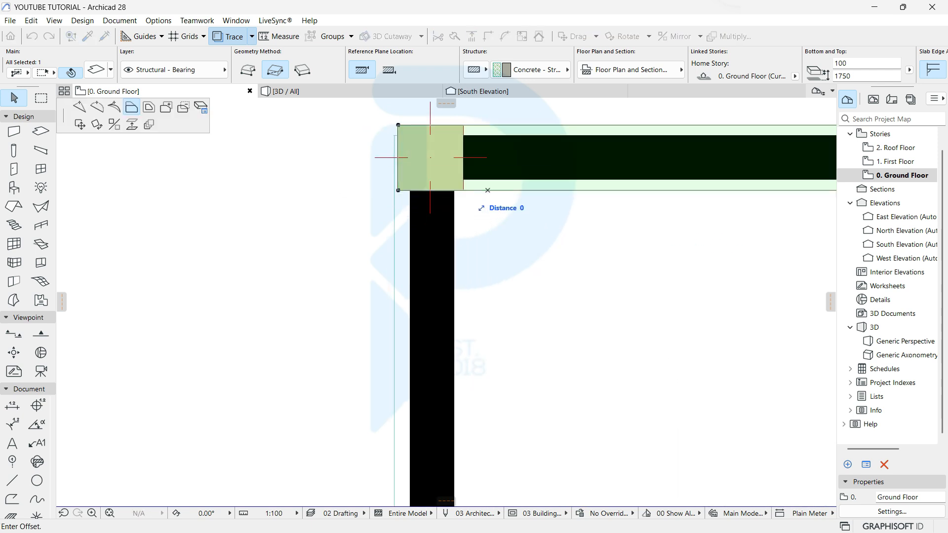
pyautogui.click(80, 107)
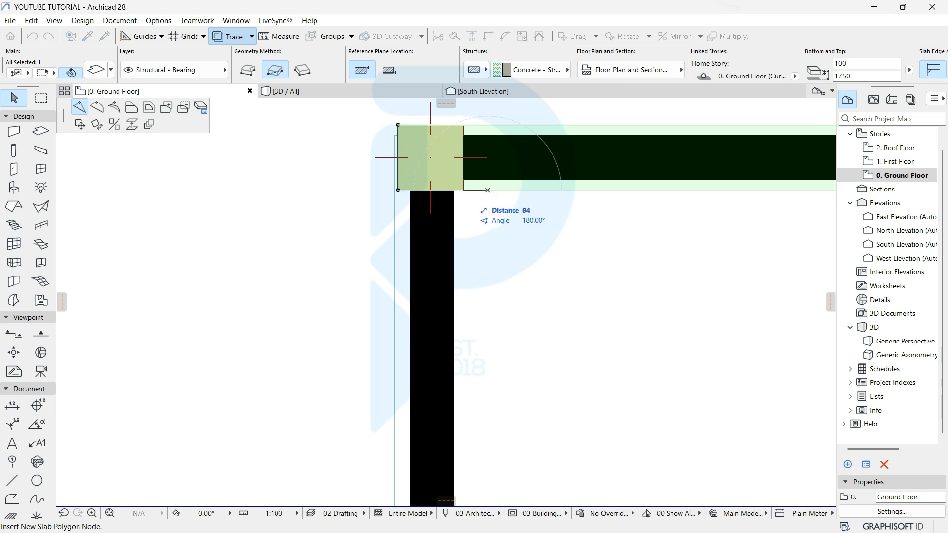
pyautogui.click(488, 190)
# Step: Offset the remaining slab edge to the bottom-left column's right side and deselect the slab
pyautogui.click(457, 191)
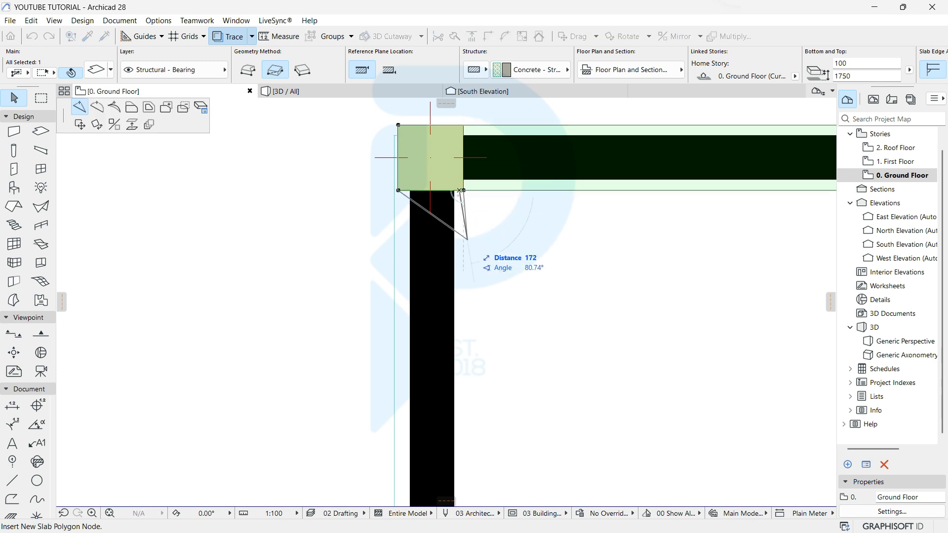
pyautogui.scroll(-2, 450, 251)
pyautogui.click(131, 107)
pyautogui.scroll(-4, 368, 296)
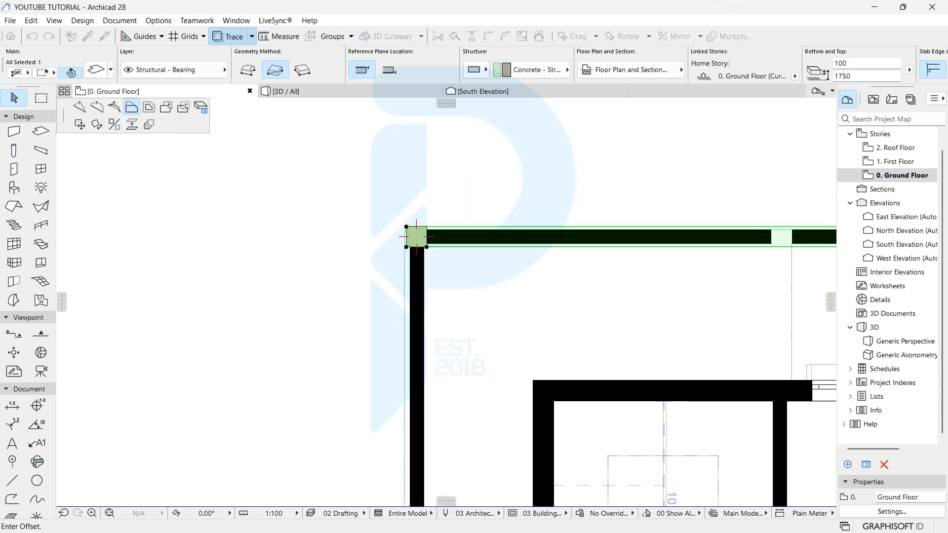
pyautogui.moveTo(390, 395); pyautogui.dragTo(345, 163, button='middle')
pyautogui.scroll(1, 355, 297)
pyautogui.moveTo(393, 494); pyautogui.dragTo(342, 269, button='middle')
pyautogui.scroll(-7, 342, 321)
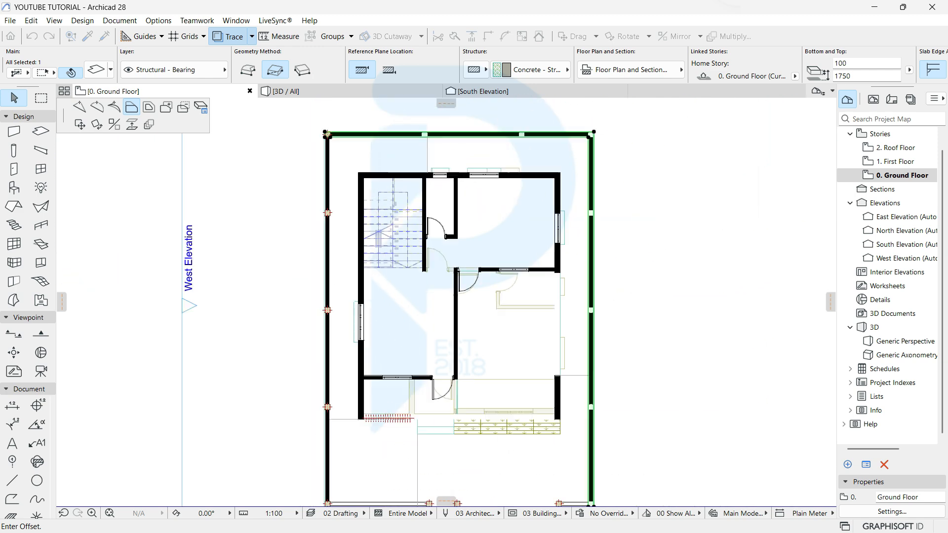
pyautogui.moveTo(348, 420); pyautogui.dragTo(309, 240, button='middle')
pyautogui.scroll(7, 309, 248)
pyautogui.scroll(3, 250, 168)
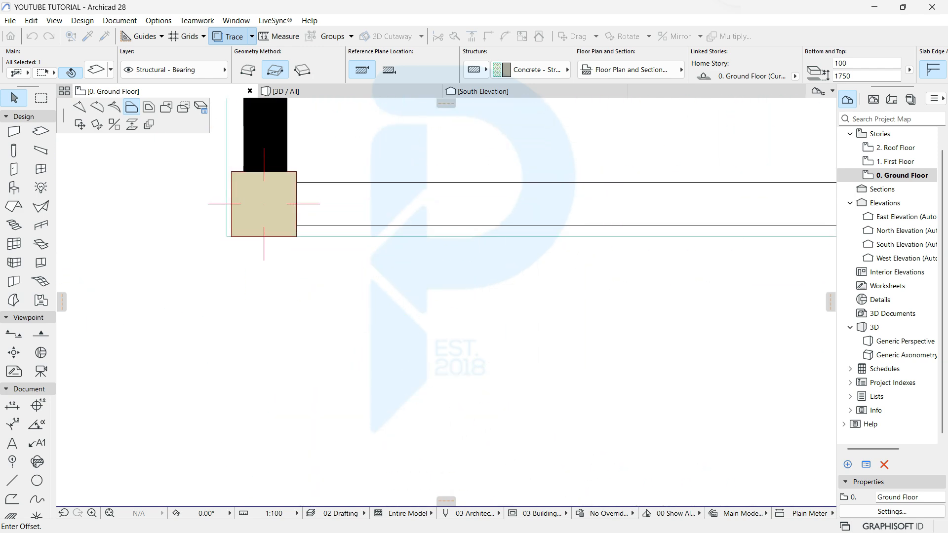
pyautogui.click(297, 236)
pyautogui.press('Escape')
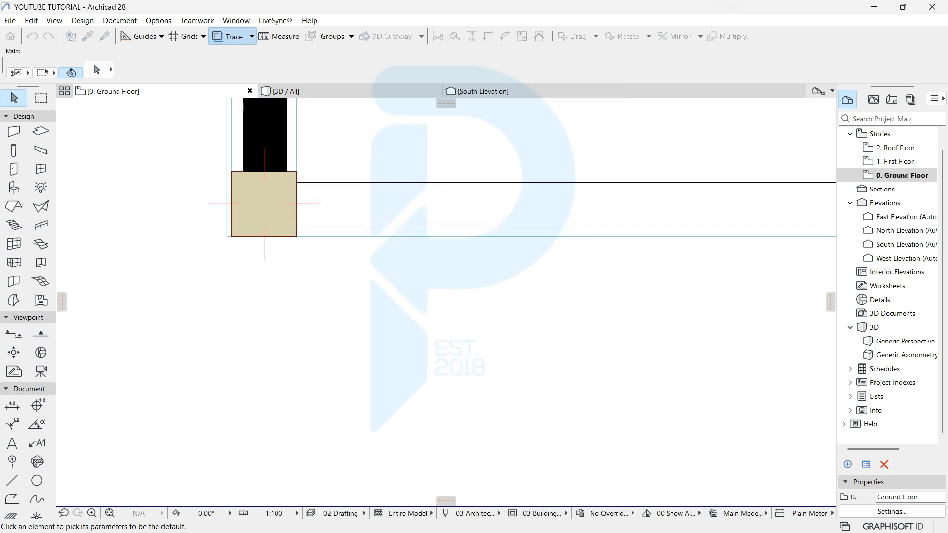
# Step: Pick up the narrow slab's settings and set the default slab elevation to 1100 to project zero
pyautogui.keyDown('alt'); pyautogui.click(297, 158); pyautogui.keyUp('alt')
pyautogui.moveTo(299, 167); pyautogui.dragTo(201, 204, button='middle')
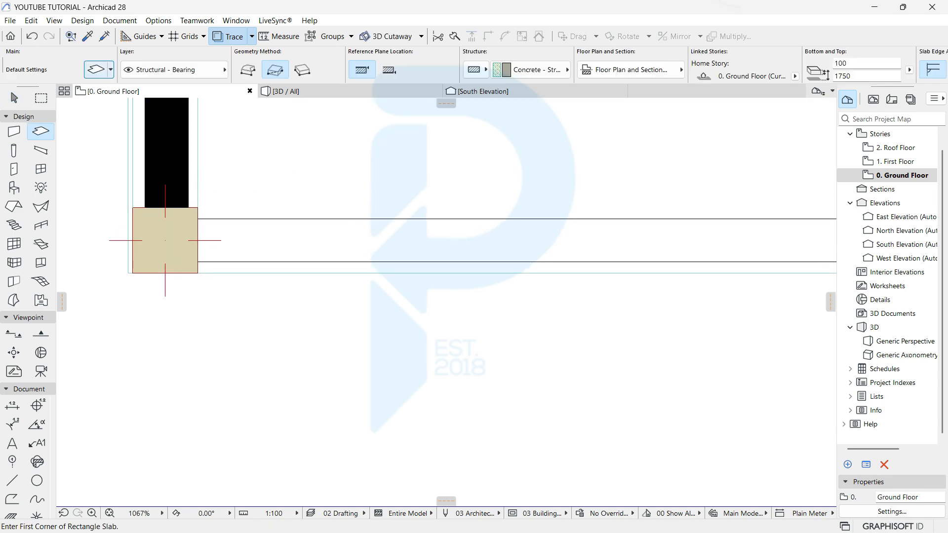
pyautogui.click(97, 69)
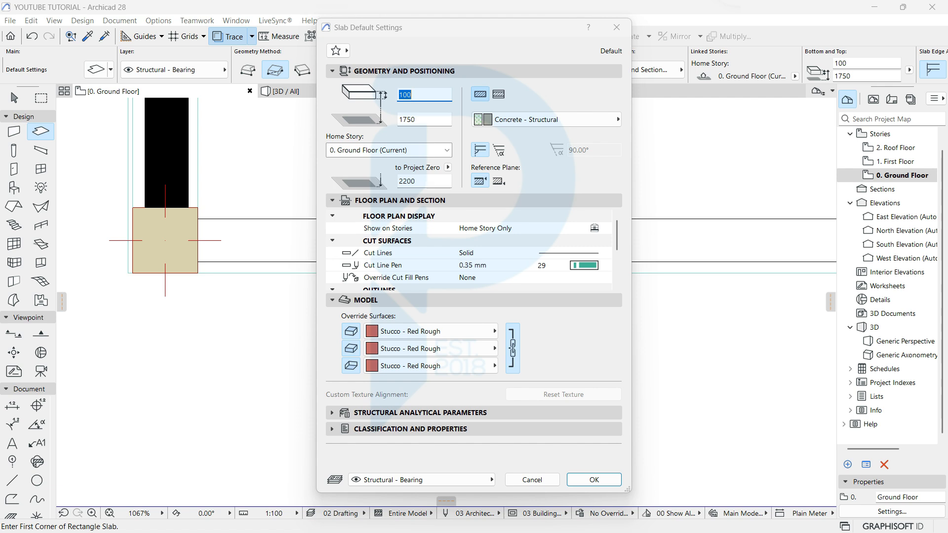
pyautogui.doubleClick(423, 179)
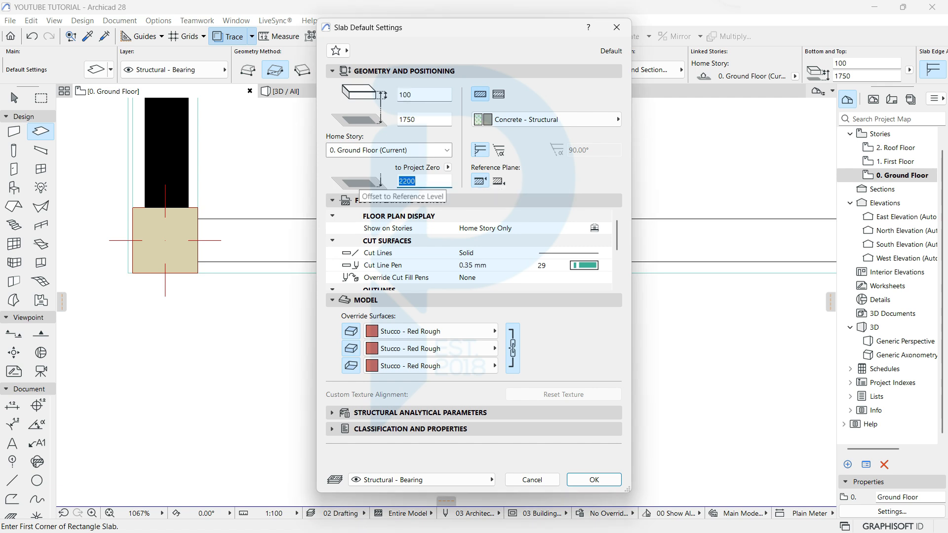
pyautogui.write('100')
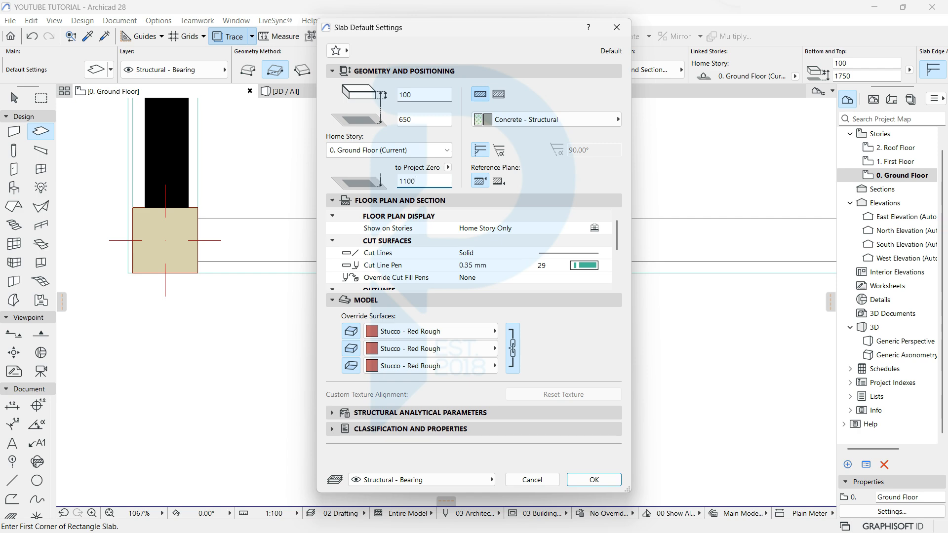
pyautogui.press('Return')
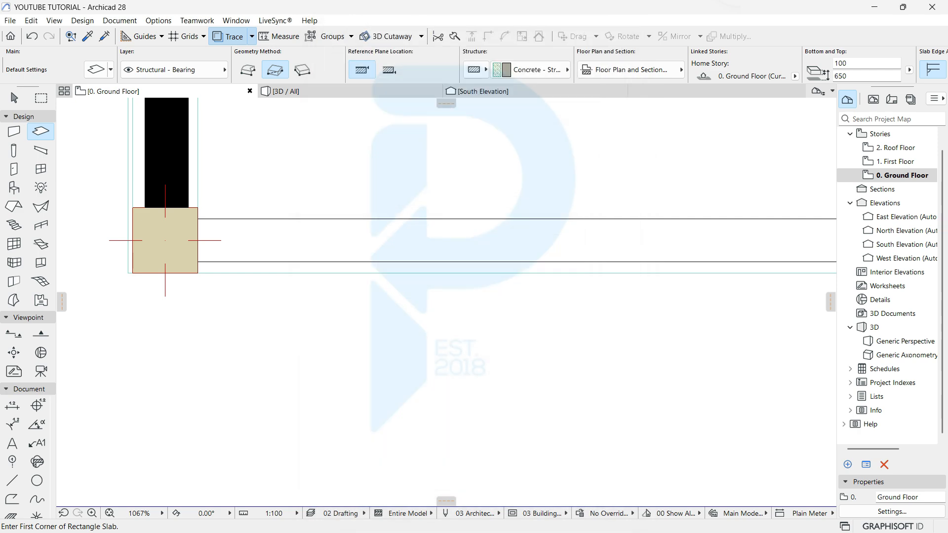
# Step: Draw rectangular coping slabs between the front columns, including the two right-hand columns
pyautogui.click(198, 273)
pyautogui.scroll(-3, 236, 237)
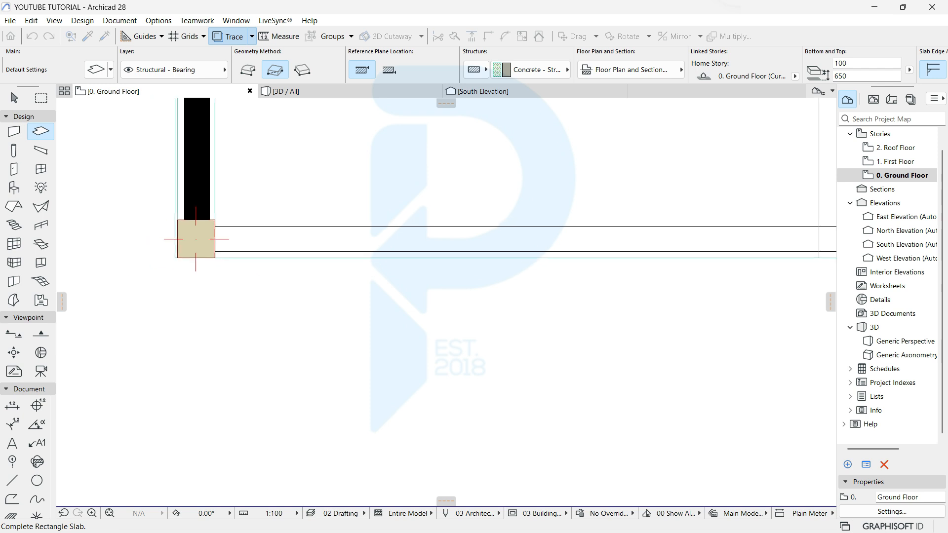
pyautogui.moveTo(568, 237); pyautogui.dragTo(329, 263, button='middle')
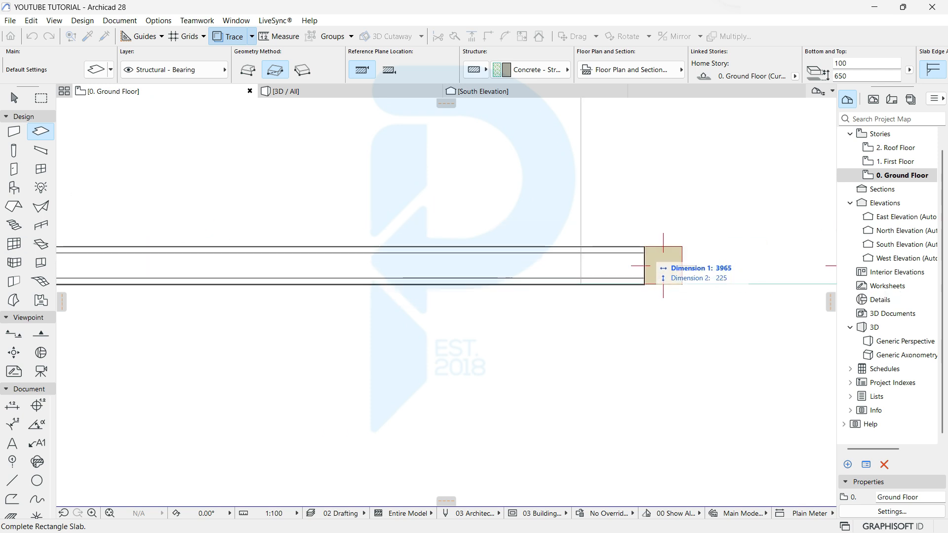
pyautogui.click(664, 266)
pyautogui.scroll(-5, 405, 311)
pyautogui.moveTo(736, 267); pyautogui.dragTo(314, 246, button='middle')
pyautogui.scroll(5, 313, 246)
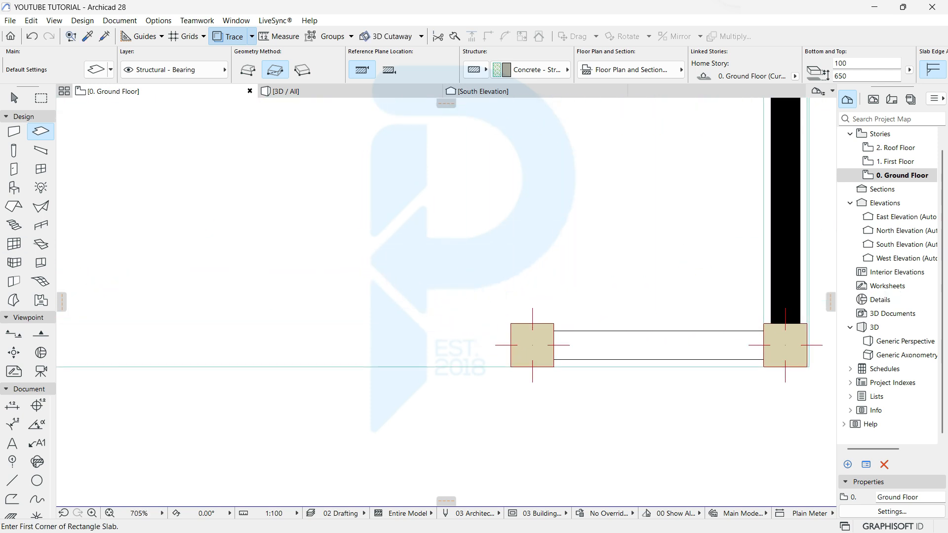
pyautogui.click(564, 371)
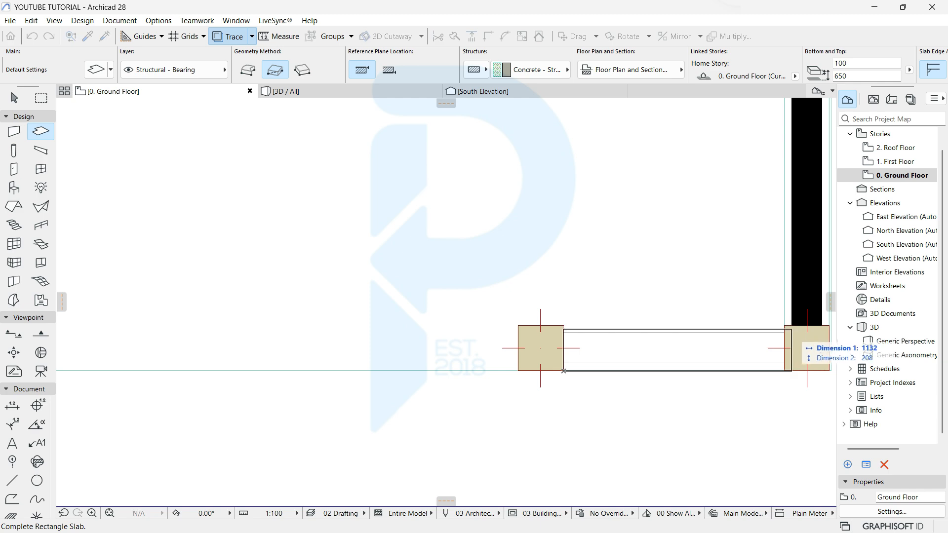
pyautogui.click(784, 325)
pyautogui.press('F3')
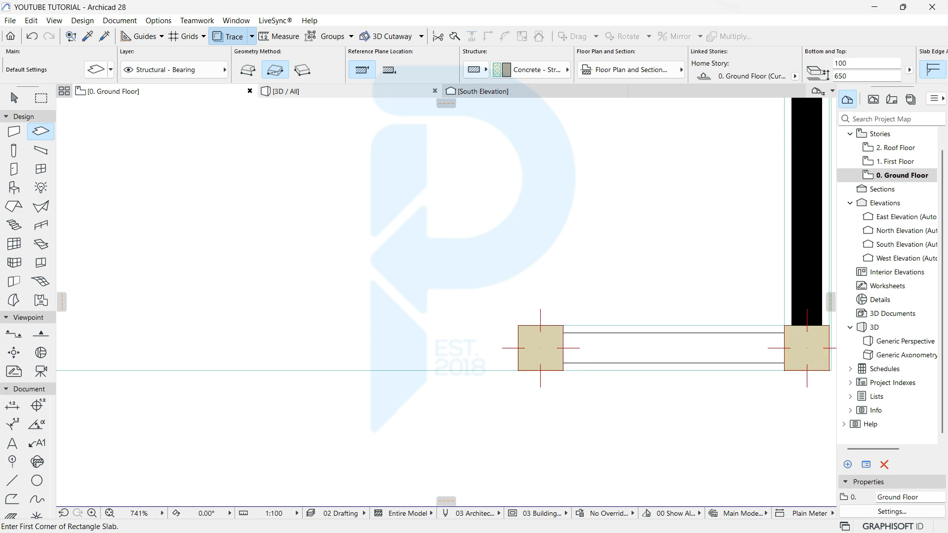
# Step: Orbit around the house front to inspect the red columns, coping and low stone walls, then return to the plan
pyautogui.keyDown('shift'); pyautogui.moveTo(633, 427); pyautogui.dragTo(513, 347, button='middle'); pyautogui.keyUp('shift')
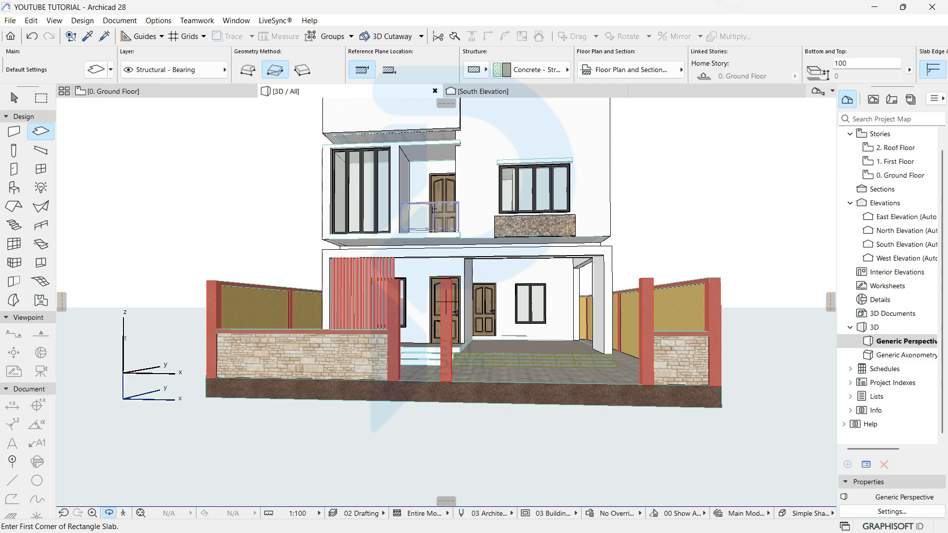
pyautogui.scroll(-1, 446, 302)
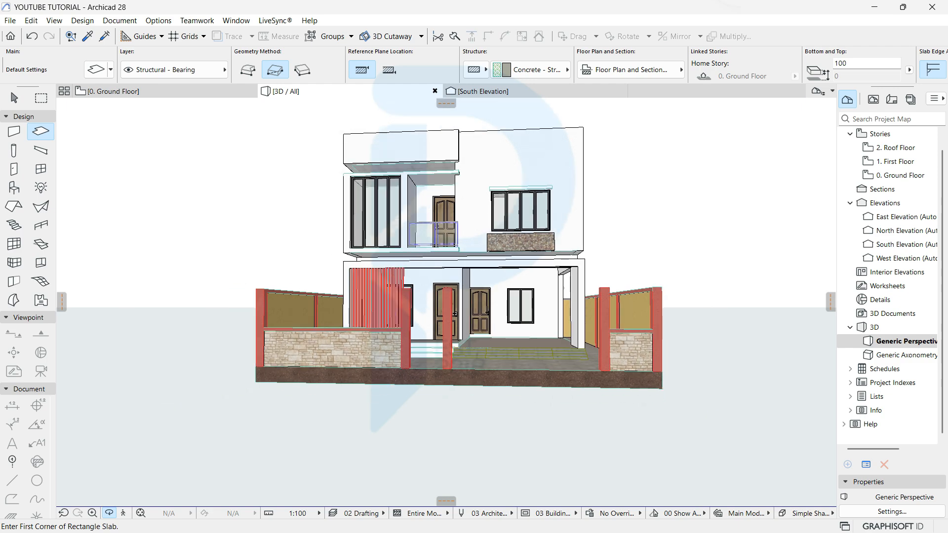
pyautogui.keyDown('shift'); pyautogui.moveTo(446, 302); pyautogui.dragTo(528, 309, button='middle'); pyautogui.keyUp('shift')
pyautogui.scroll(3, 529, 309)
pyautogui.keyDown('shift'); pyautogui.moveTo(458, 304); pyautogui.dragTo(452, 265, button='middle'); pyautogui.keyUp('shift')
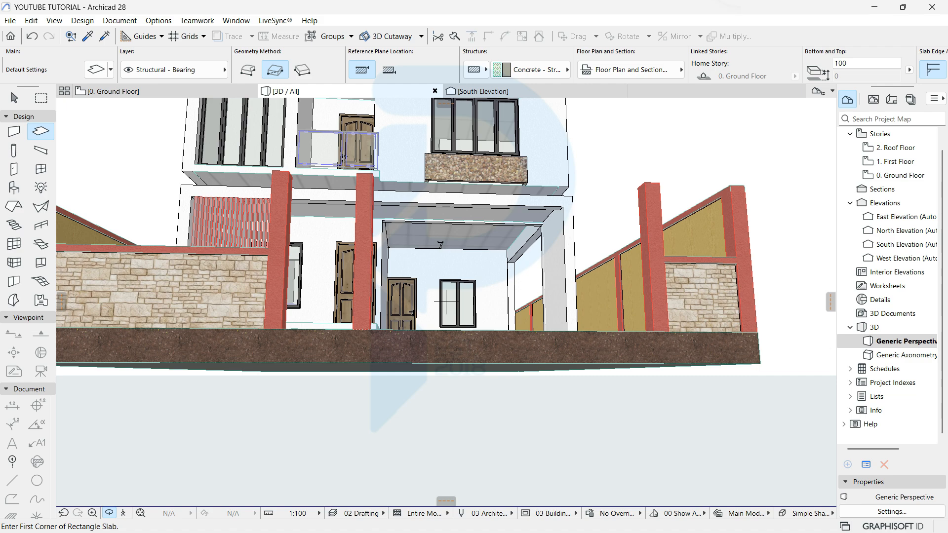
pyautogui.scroll(-6, 446, 302)
pyautogui.keyDown('shift'); pyautogui.moveTo(447, 302); pyautogui.dragTo(422, 348, button='middle'); pyautogui.keyUp('shift')
pyautogui.scroll(3, 447, 301)
pyautogui.press('F2')
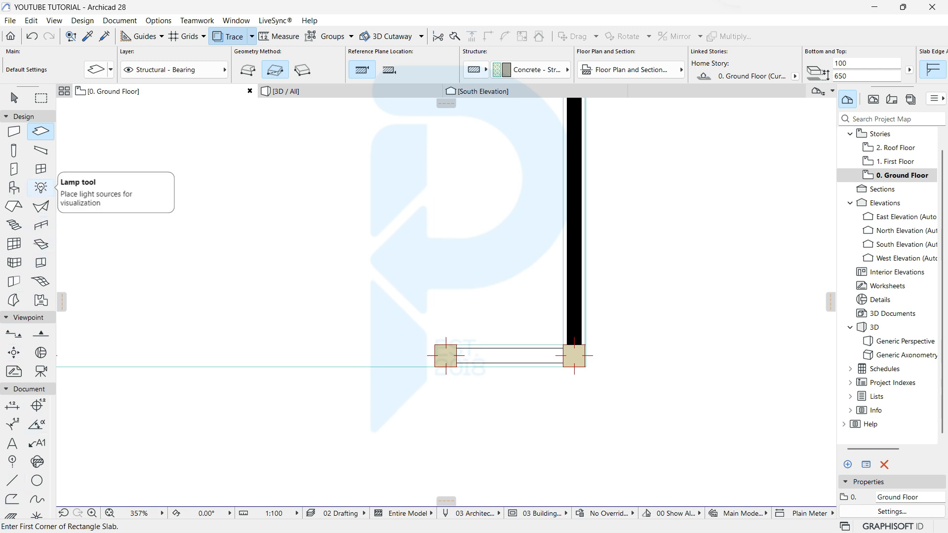
# Step: Open the Lamp default settings and browse the Street Lamps and Interior Lamps, trying the Nightstand Lamp
pyautogui.click(41, 187)
pyautogui.doubleClick(40, 187)
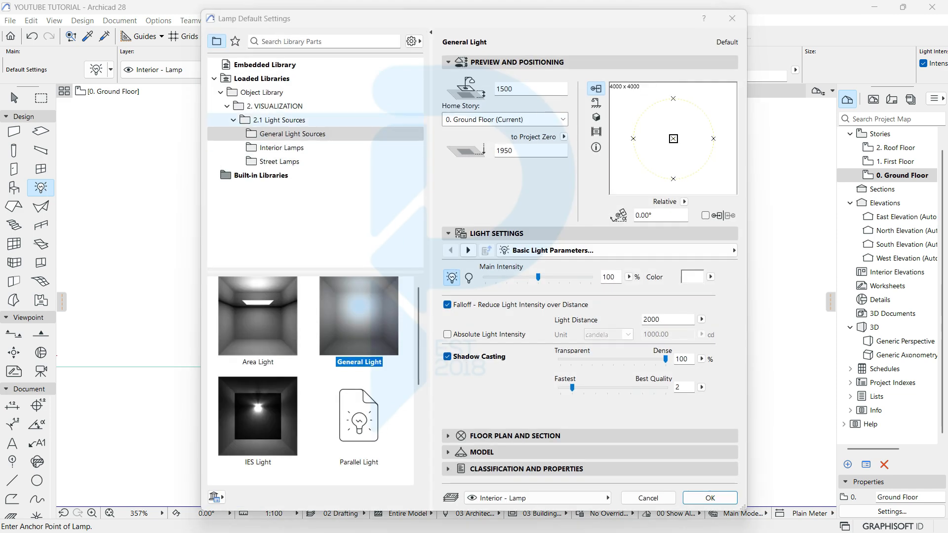
pyautogui.click(284, 162)
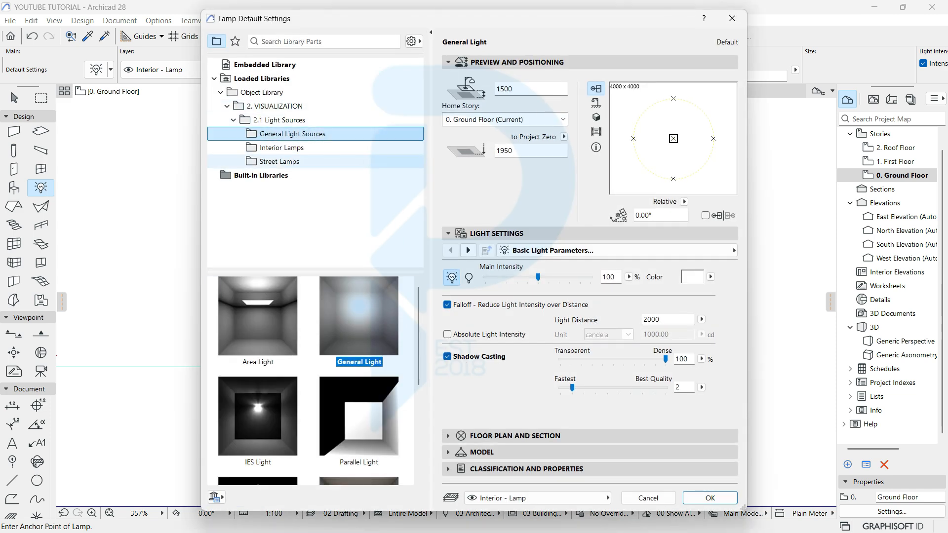
pyautogui.scroll(-3, 359, 412)
pyautogui.scroll(3, 359, 355)
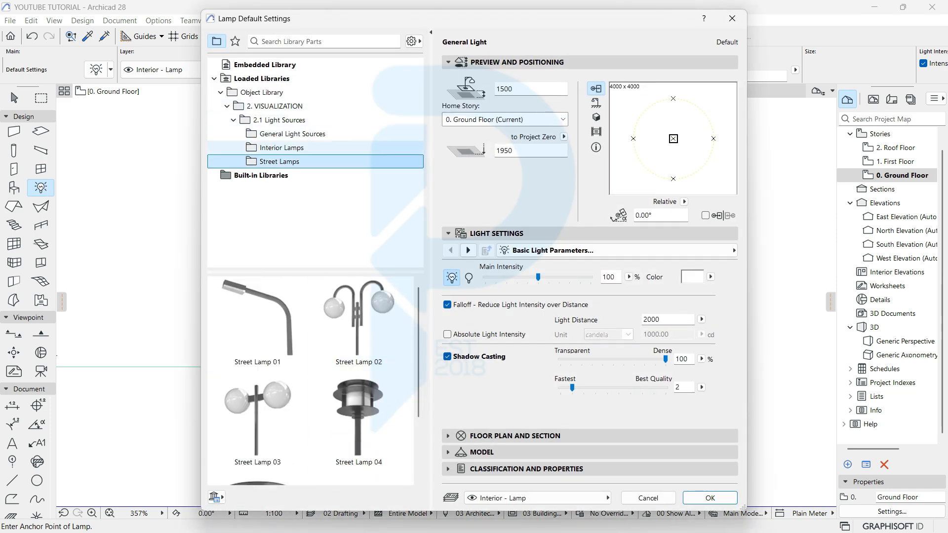
pyautogui.click(281, 148)
pyautogui.scroll(-3, 360, 361)
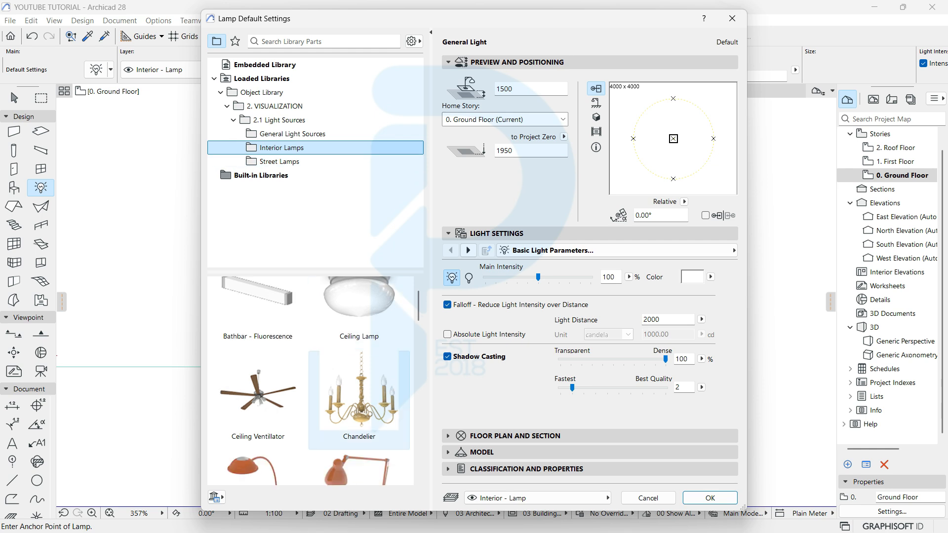
pyautogui.scroll(-10, 360, 345)
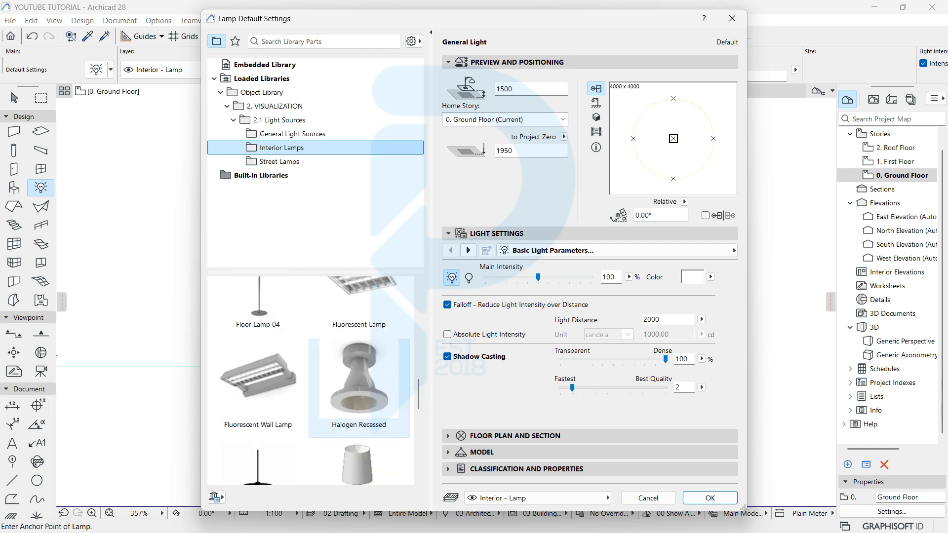
pyautogui.scroll(-3, 359, 375)
pyautogui.scroll(3, 359, 375)
pyautogui.click(359, 376)
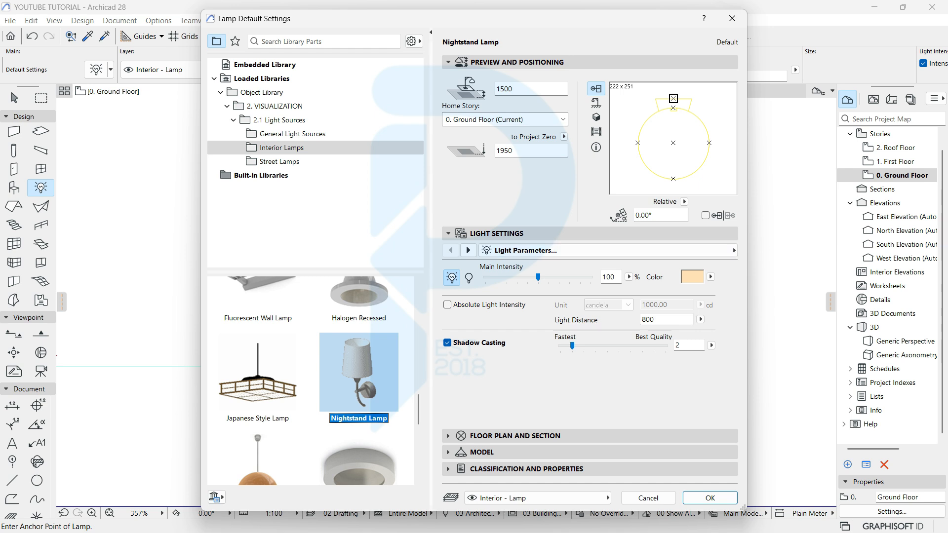
# Step: Try the Bathbar - Fluorescence lamp, then choose Street Lamp 04 from the Street Lamps folder
pyautogui.scroll(-8, 360, 429)
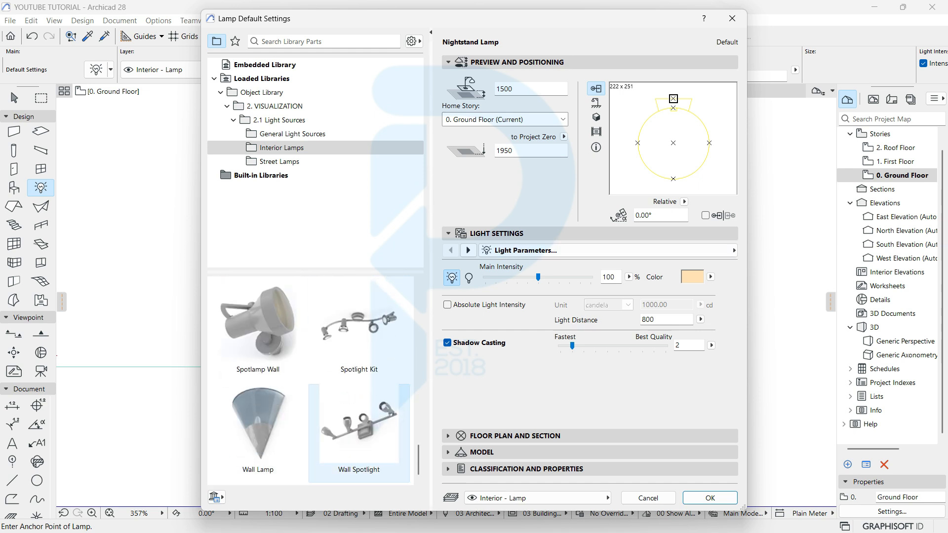
pyautogui.scroll(8, 360, 429)
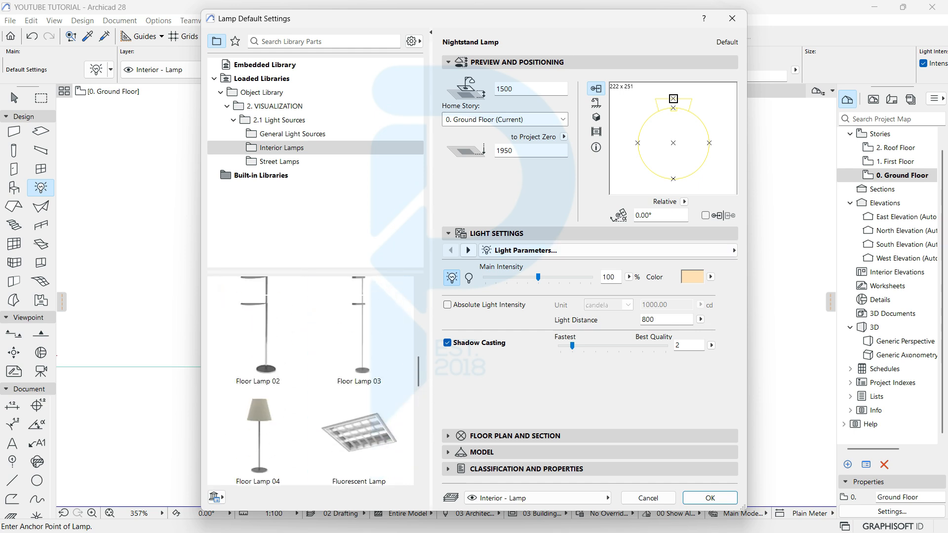
pyautogui.scroll(6, 359, 326)
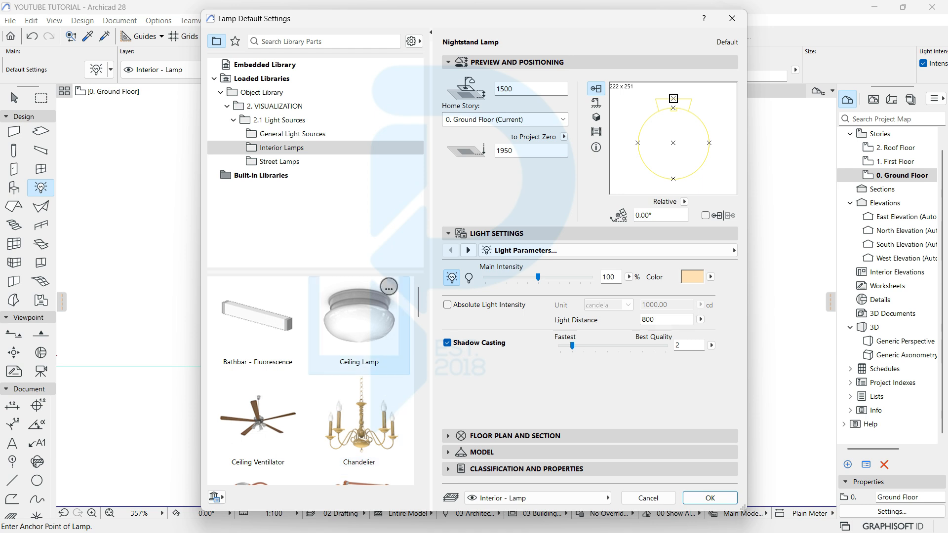
pyautogui.scroll(-3, 359, 326)
pyautogui.scroll(3, 360, 326)
pyautogui.click(230, 363)
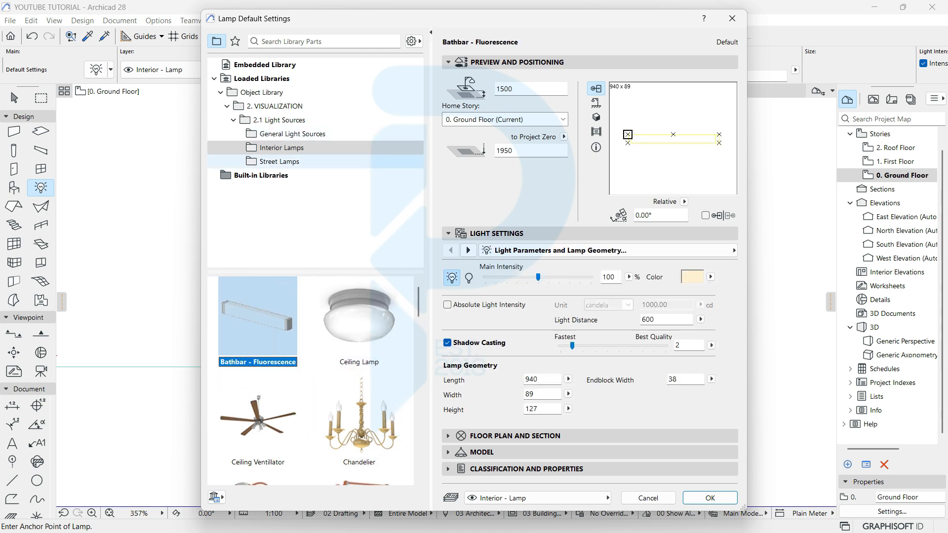
pyautogui.click(280, 162)
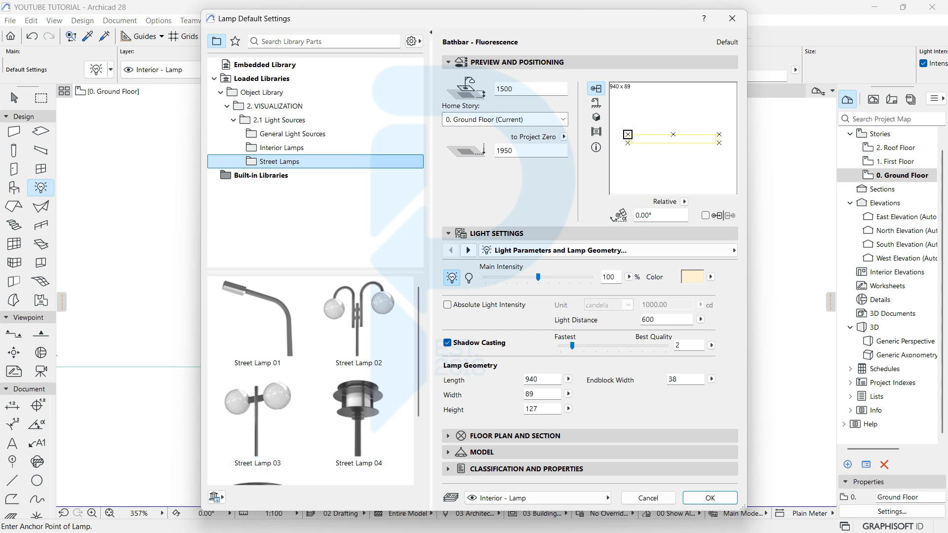
pyautogui.scroll(-2, 359, 376)
pyautogui.click(359, 351)
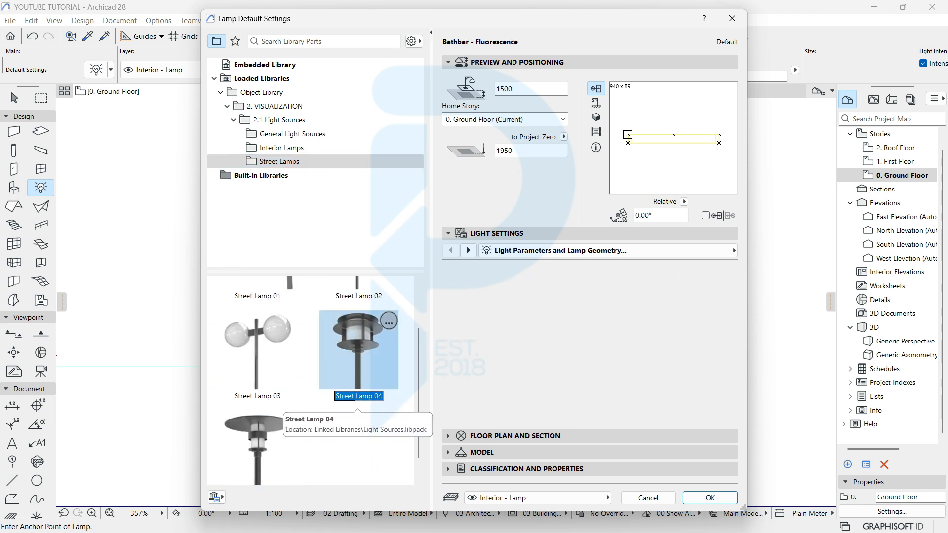
# Step: Give Street Lamp 04 a 1300 total height, 40 post diameter and 400 shade diameter
pyautogui.click(596, 117)
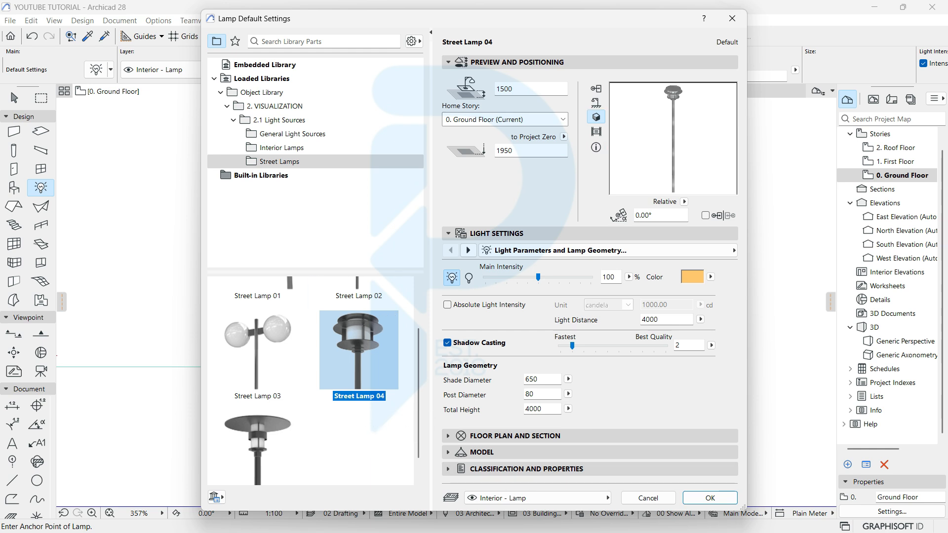
pyautogui.moveTo(546, 409); pyautogui.dragTo(296, 405)
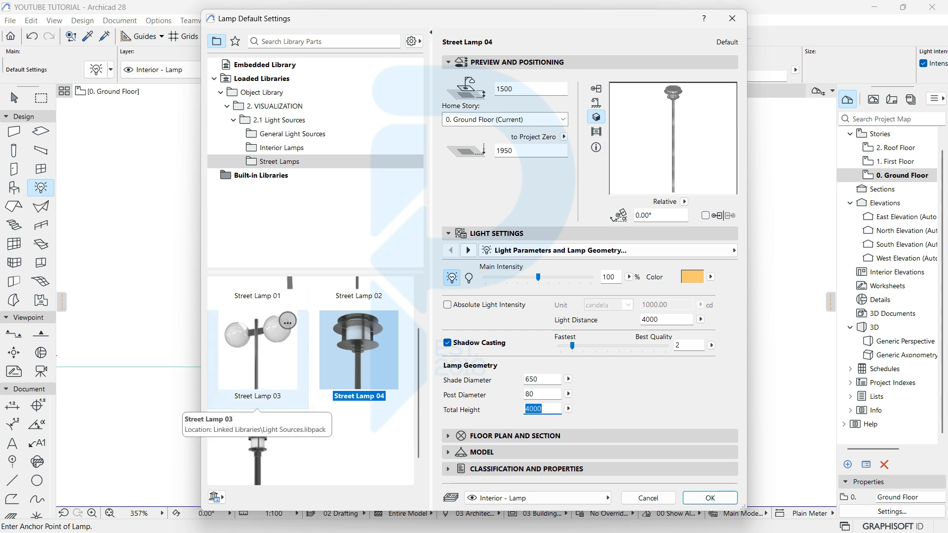
pyautogui.write('5')
pyautogui.press('Tab')
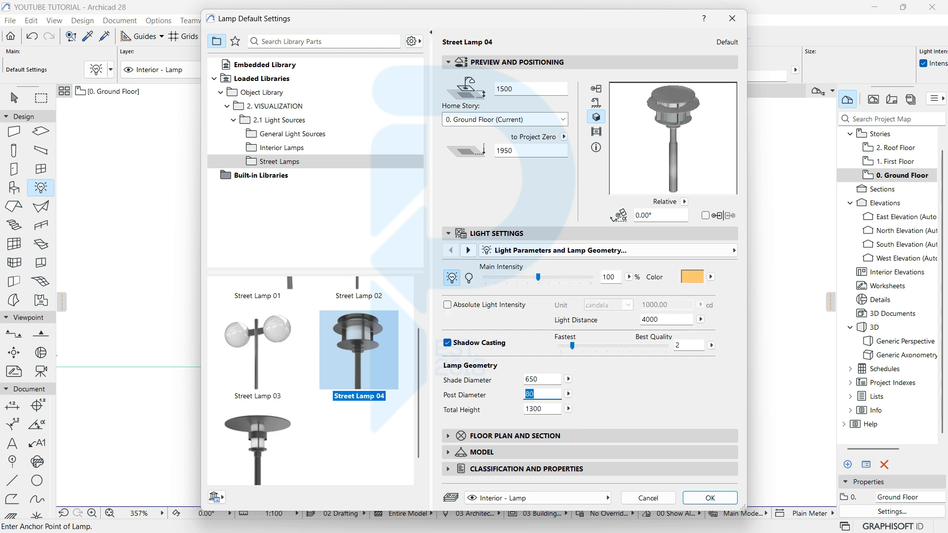
pyautogui.write('25')
pyautogui.press('Tab')
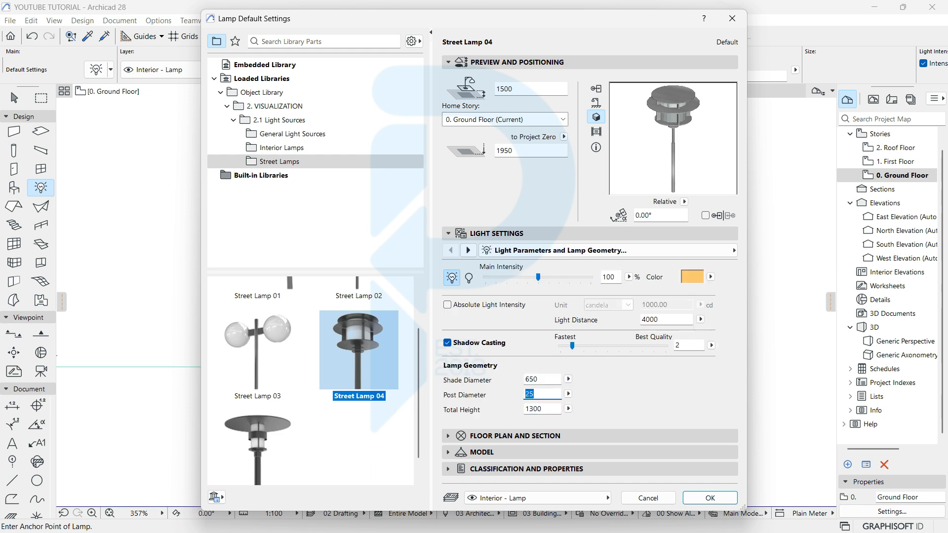
pyautogui.write('40')
pyautogui.moveTo(540, 379); pyautogui.dragTo(288, 322)
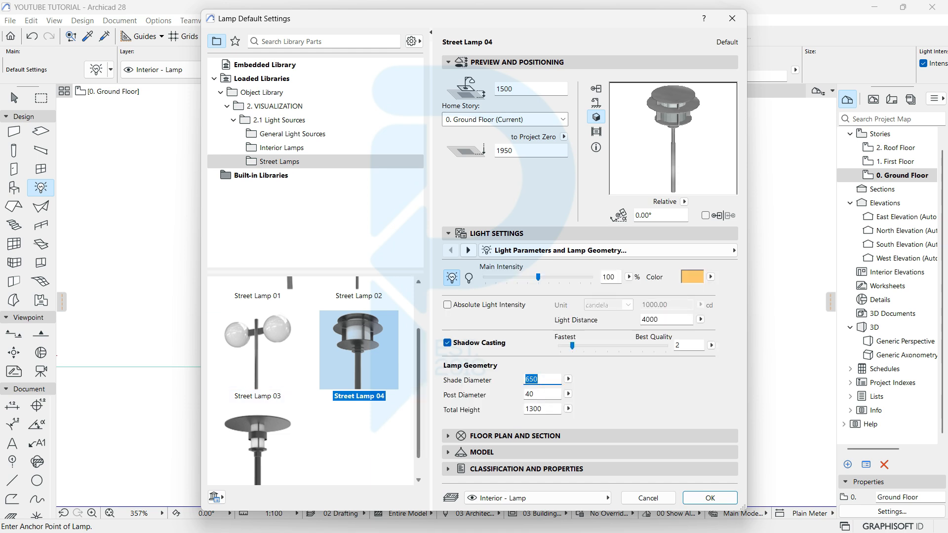
pyautogui.write('400')
pyautogui.press('Tab')
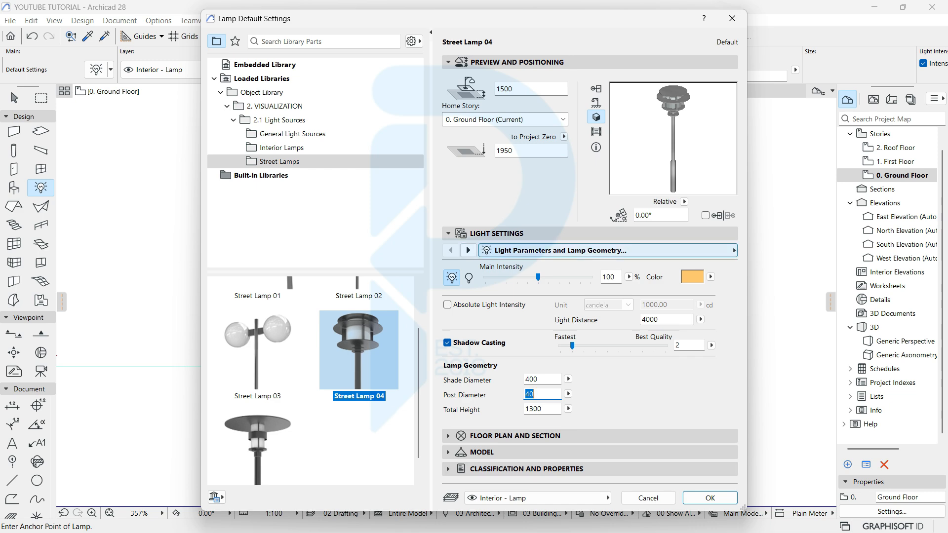
pyautogui.press('Return')
# Step: Place the street lamp on the right-hand column, then select it in 3D and edit its base elevation
pyautogui.scroll(5, 583, 356)
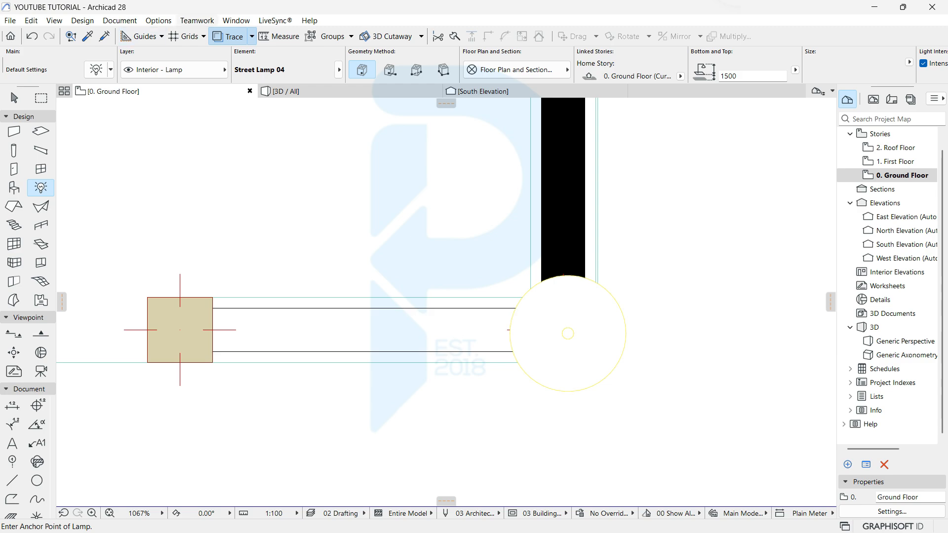
pyautogui.click(568, 334)
pyautogui.click(286, 91)
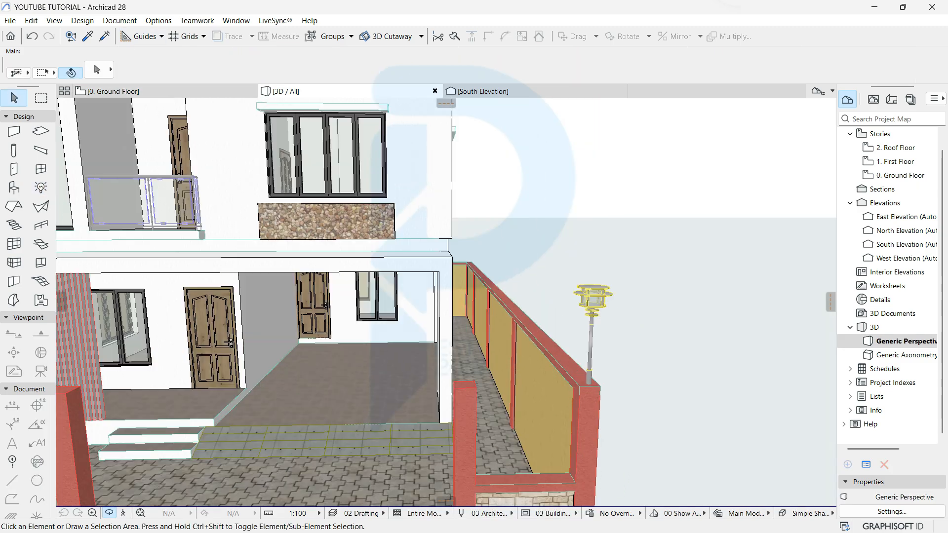
pyautogui.scroll(3, 618, 336)
pyautogui.keyDown('shift'); pyautogui.moveTo(617, 336); pyautogui.dragTo(605, 311, button='middle'); pyautogui.keyUp('shift')
pyautogui.click(496, 171)
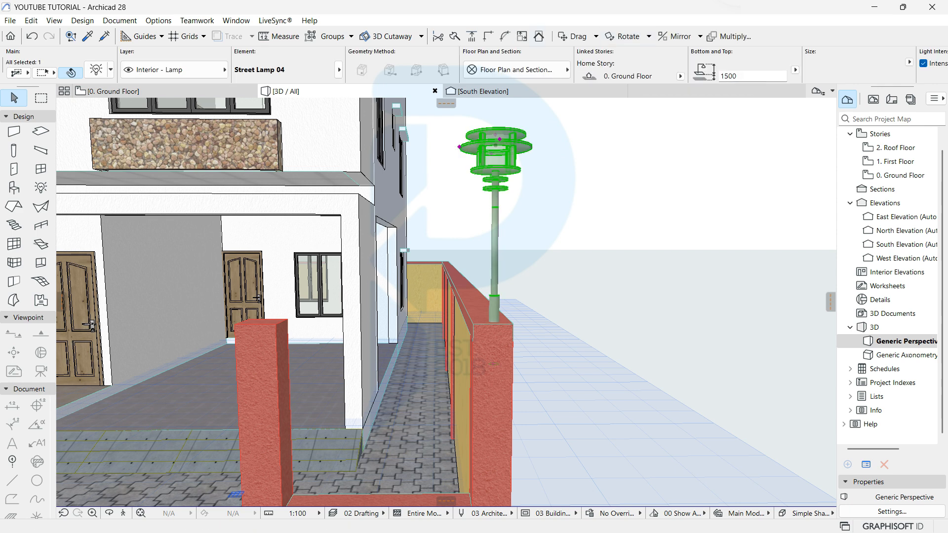
pyautogui.doubleClick(732, 76)
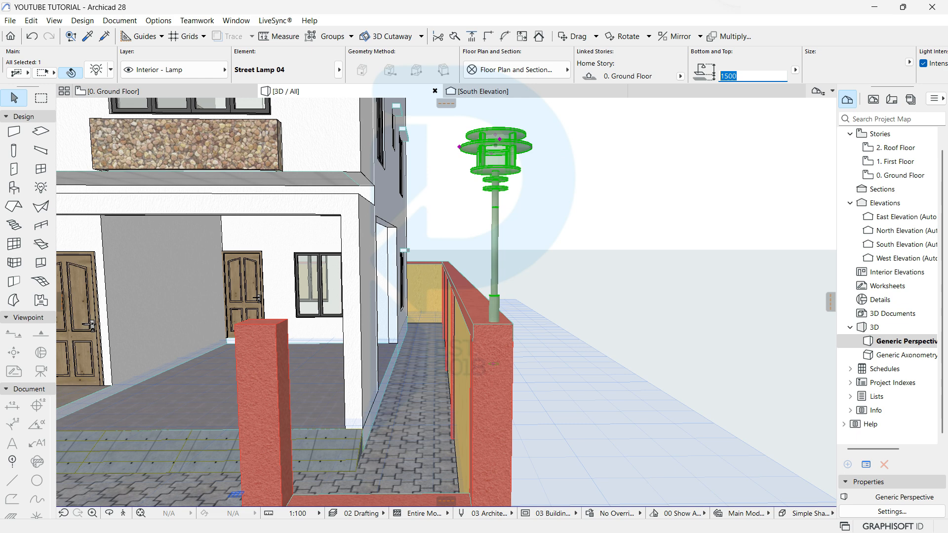
# Step: Try lower and higher values, then set Street Lamp 04's height to 850 above the pier
pyautogui.press('Return')
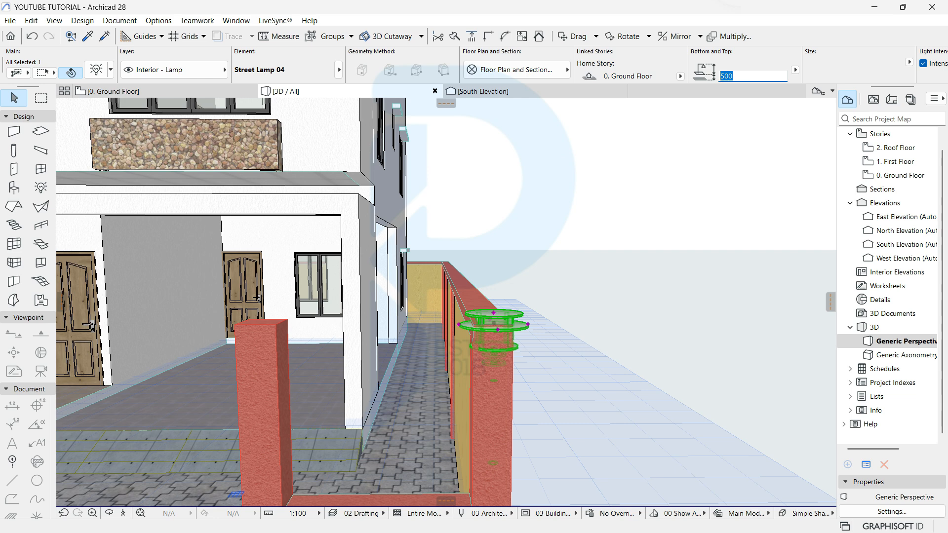
pyautogui.press('Return')
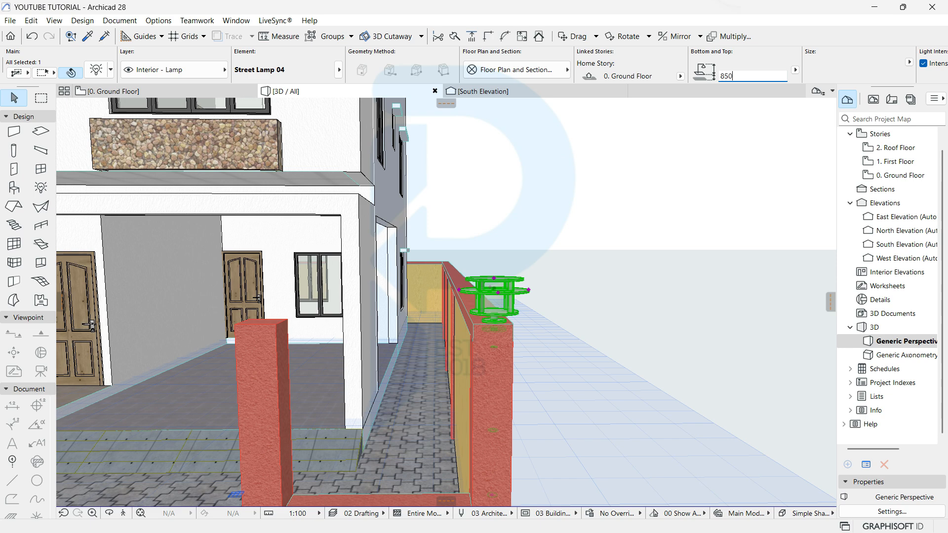
pyautogui.press('Return')
pyautogui.press('Escape')
pyautogui.scroll(-5, 484, 335)
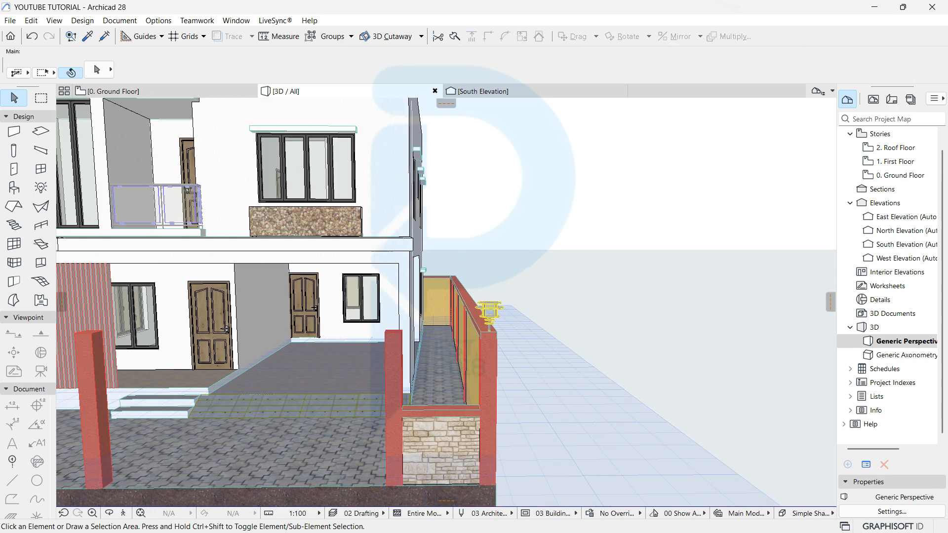
# Step: On the Ground Floor plan, start Drag Multiple Copies of the street lamp from its centre
pyautogui.click(165, 92)
pyautogui.click(568, 334)
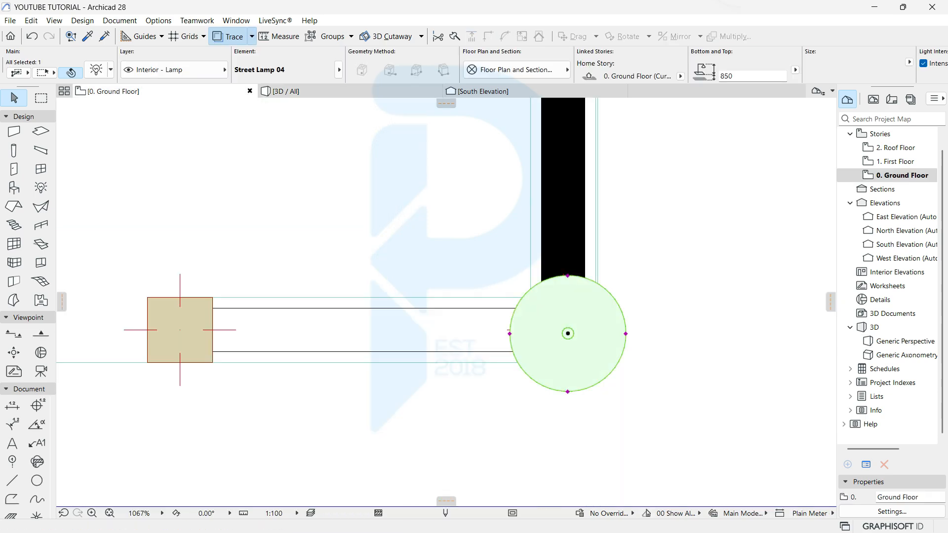
pyautogui.rightClick(604, 346)
pyautogui.moveTo(642, 172)
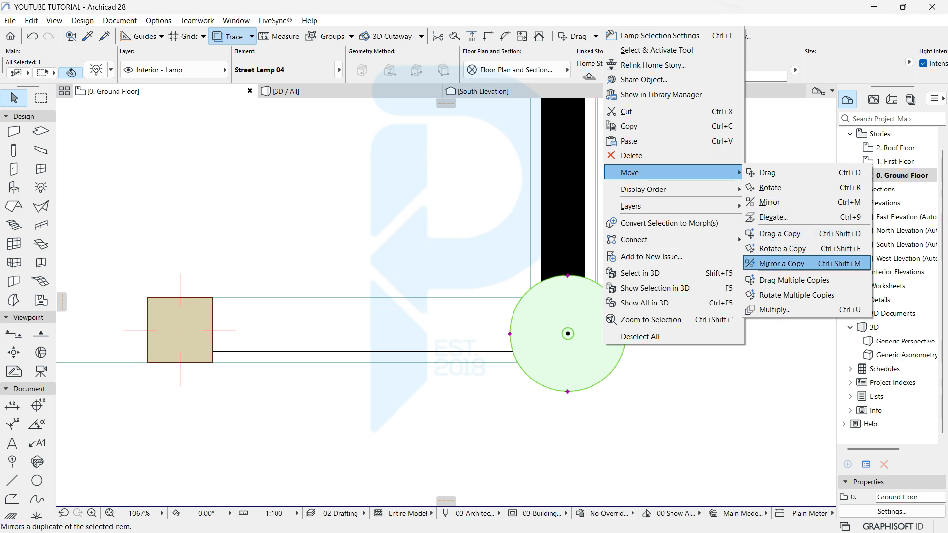
pyautogui.click(794, 281)
pyautogui.click(568, 334)
# Step: Drop lamp copies onto the right pier and the left corner pier, then check them in 3D
pyautogui.scroll(-3, 495, 335)
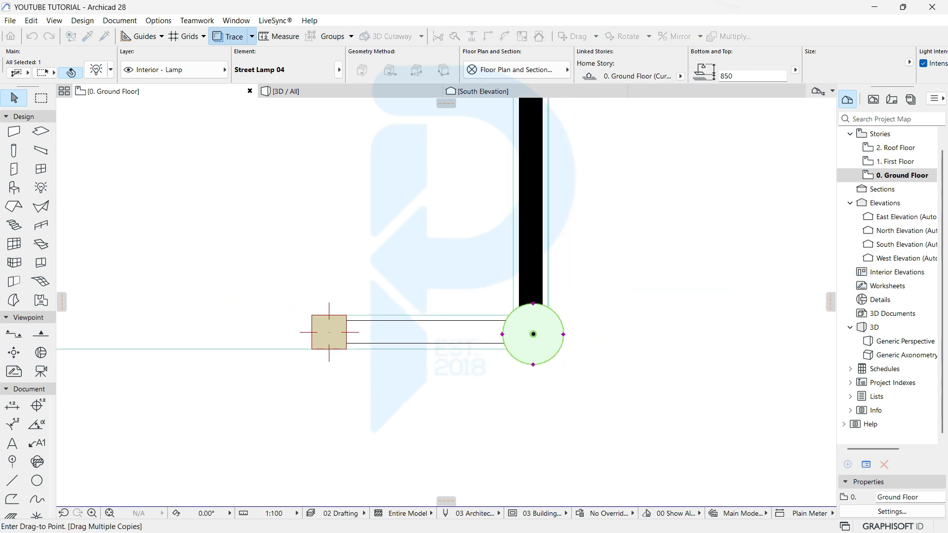
pyautogui.scroll(-2, 475, 342)
pyautogui.moveTo(140, 338); pyautogui.dragTo(570, 325, button='middle')
pyautogui.moveTo(195, 334); pyautogui.dragTo(510, 324, button='middle')
pyautogui.scroll(3, 464, 345)
pyautogui.scroll(-1, 563, 309)
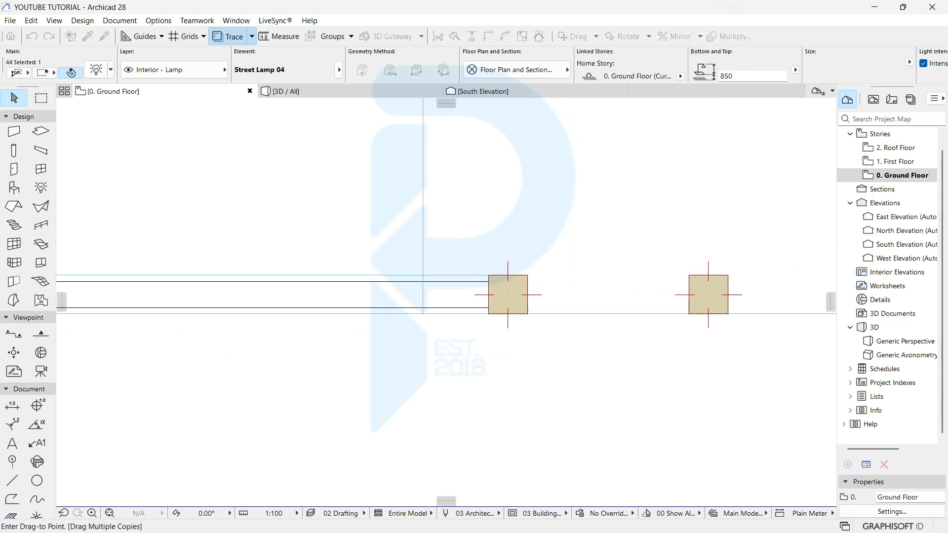
pyautogui.scroll(-4, 513, 332)
pyautogui.scroll(1, 565, 321)
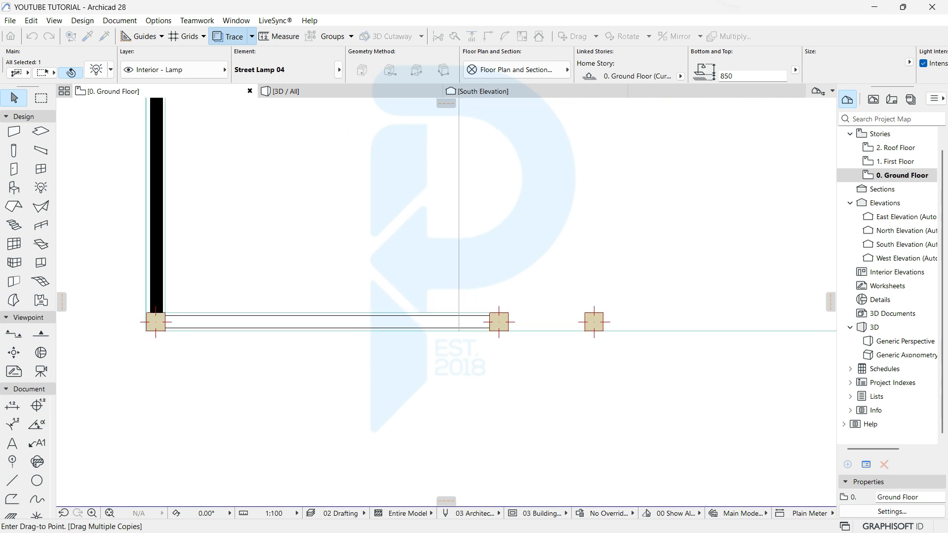
pyautogui.scroll(3, 593, 326)
pyautogui.click(594, 319)
pyautogui.scroll(-1, 488, 363)
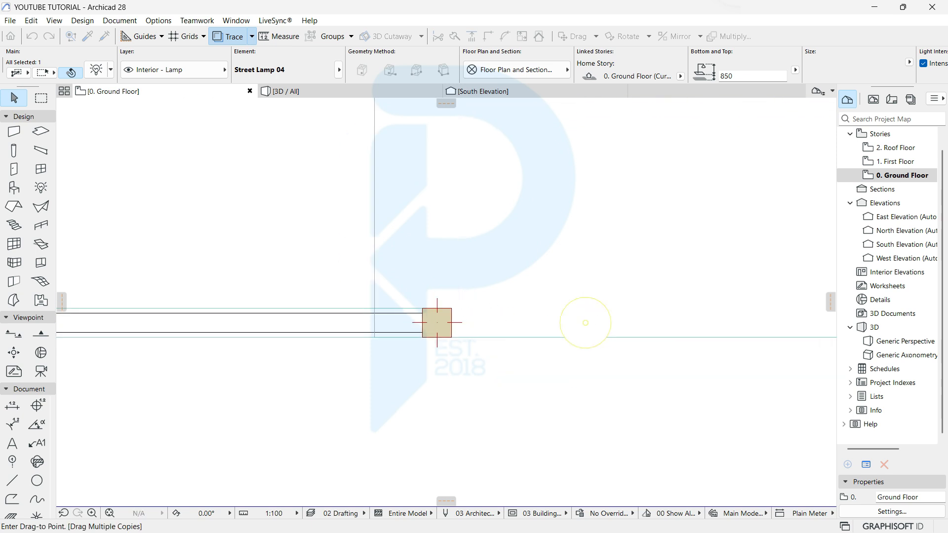
pyautogui.scroll(-1, 489, 363)
pyautogui.moveTo(488, 365); pyautogui.dragTo(720, 342, button='middle')
pyautogui.scroll(5, 716, 296)
pyautogui.click(581, 343)
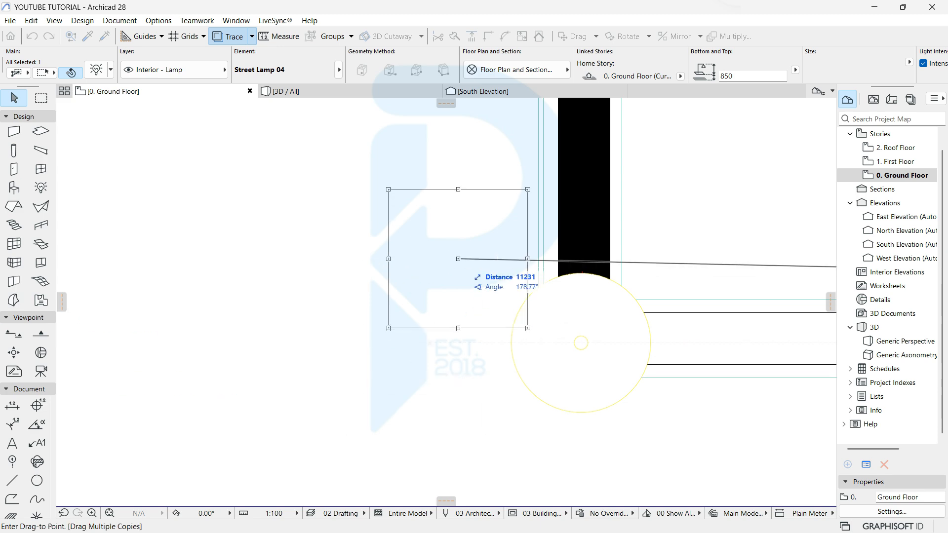
pyautogui.press('Escape')
pyautogui.scroll(-4, 428, 356)
pyautogui.scroll(-4, 494, 67)
pyautogui.press('F3')
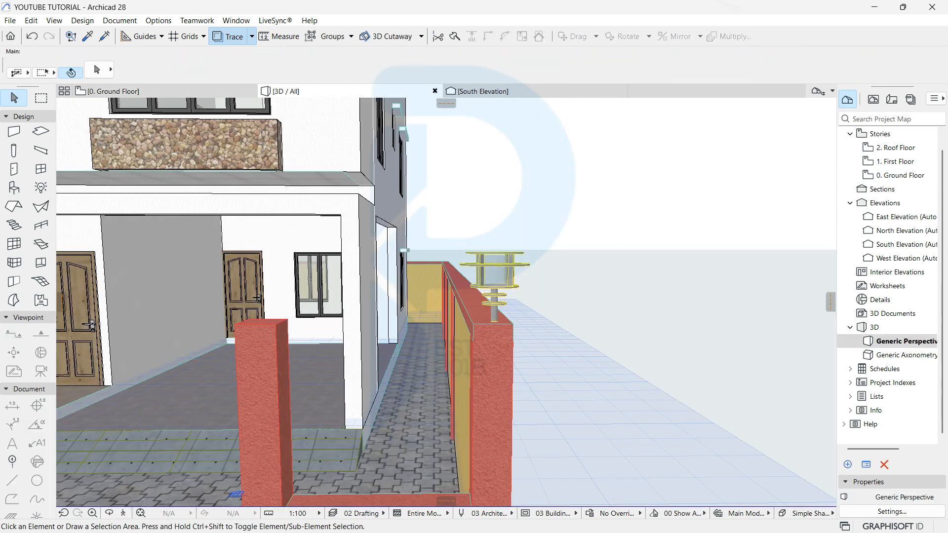
pyautogui.moveTo(326, 399); pyautogui.dragTo(488, 409, button='middle')
pyautogui.click(489, 409)
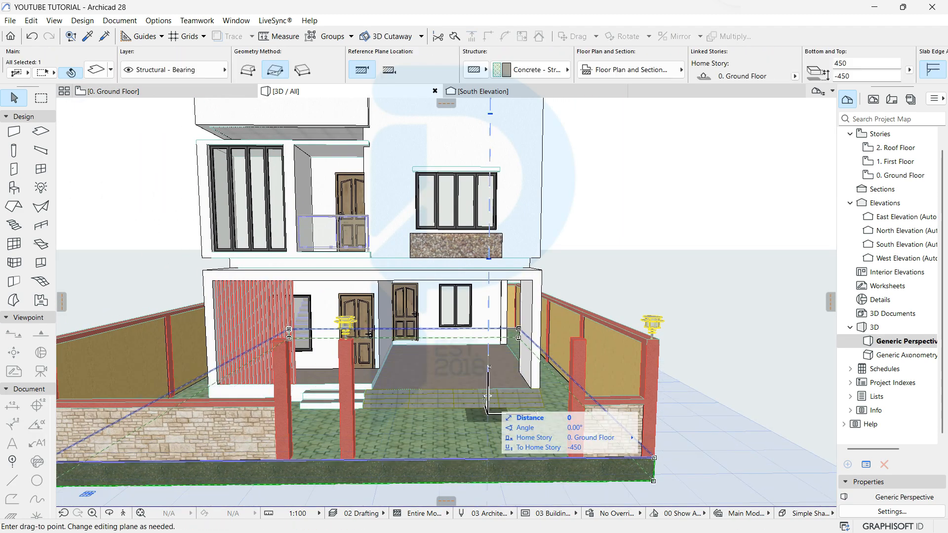
pyautogui.press('Escape')
pyautogui.press('Escape')
pyautogui.scroll(-3, 486, 413)
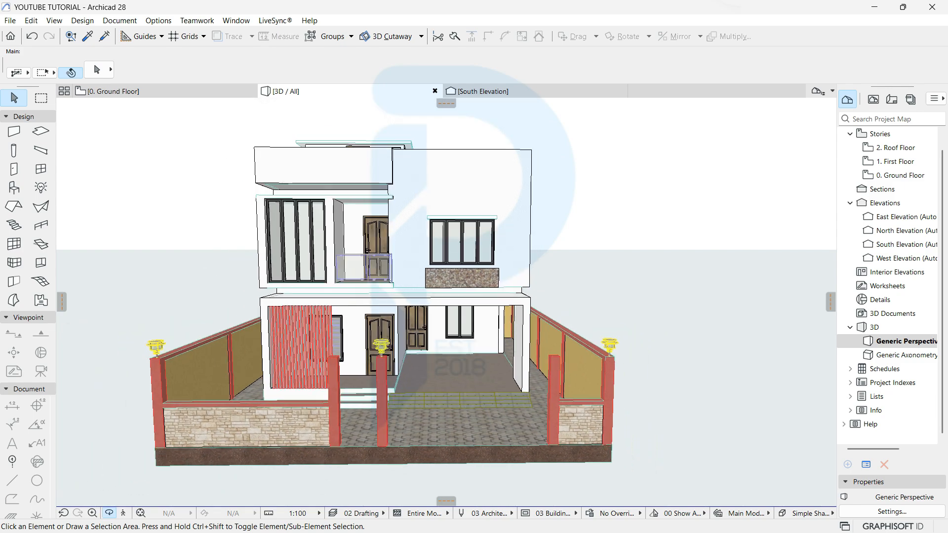
pyautogui.keyDown('shift'); pyautogui.moveTo(486, 412); pyautogui.dragTo(455, 351, button='middle'); pyautogui.keyUp('shift')
pyautogui.scroll(2, 454, 346)
pyautogui.keyDown('shift'); pyautogui.moveTo(488, 302); pyautogui.dragTo(346, 307, button='middle'); pyautogui.keyUp('shift')
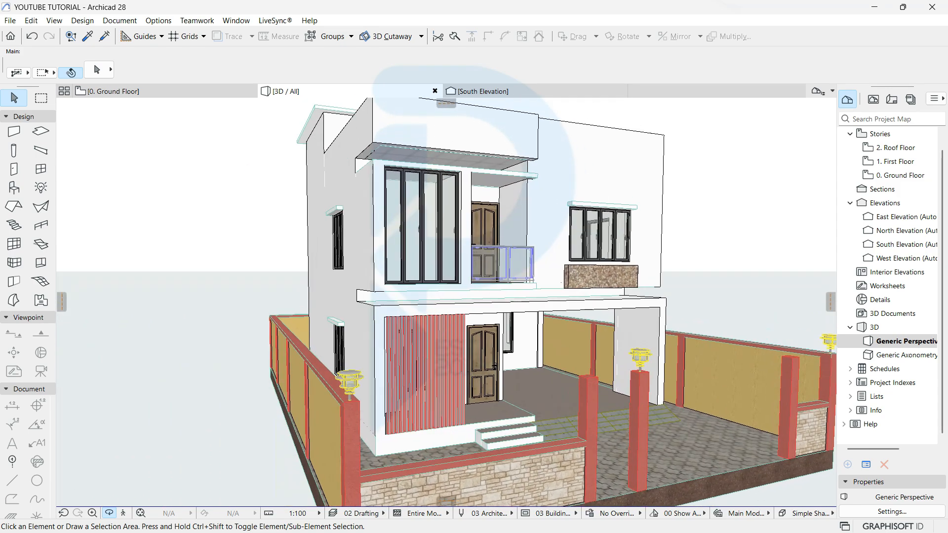
pyautogui.scroll(10, 446, 301)
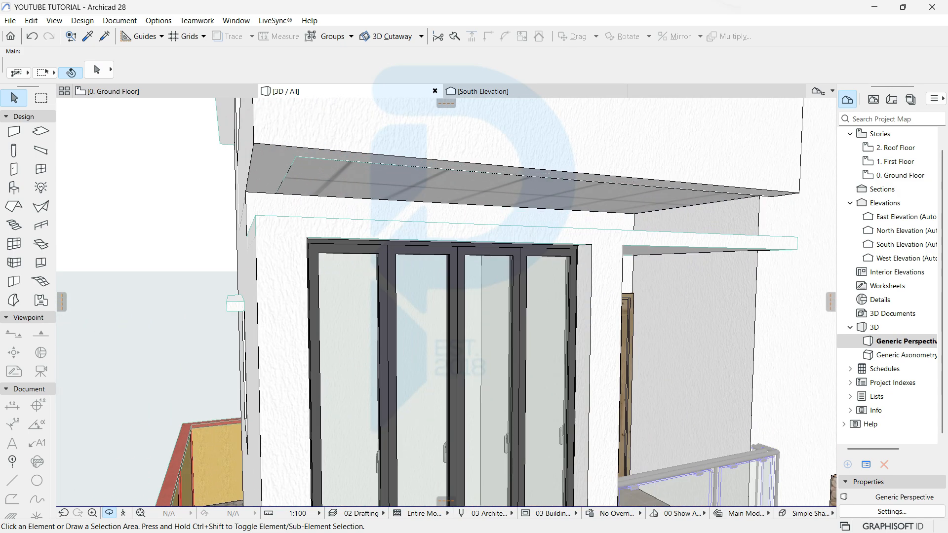
pyautogui.keyDown('shift'); pyautogui.moveTo(446, 302); pyautogui.dragTo(486, 270, button='middle'); pyautogui.keyUp('shift')
pyautogui.keyDown('shift'); pyautogui.moveTo(445, 301); pyautogui.dragTo(426, 302, button='middle'); pyautogui.keyUp('shift')
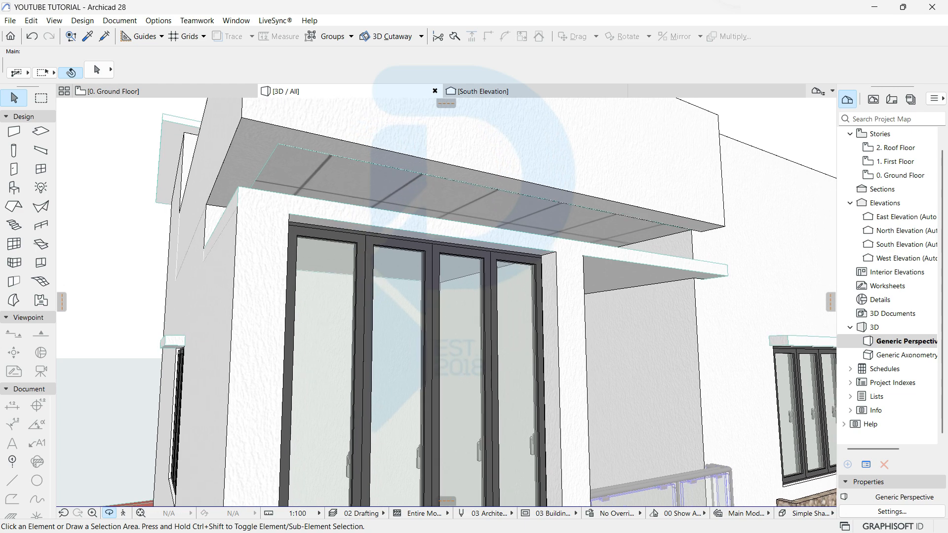
# Step: Override the canopy slab's bottom surface with Stucco - White Rough
pyautogui.click(434, 200)
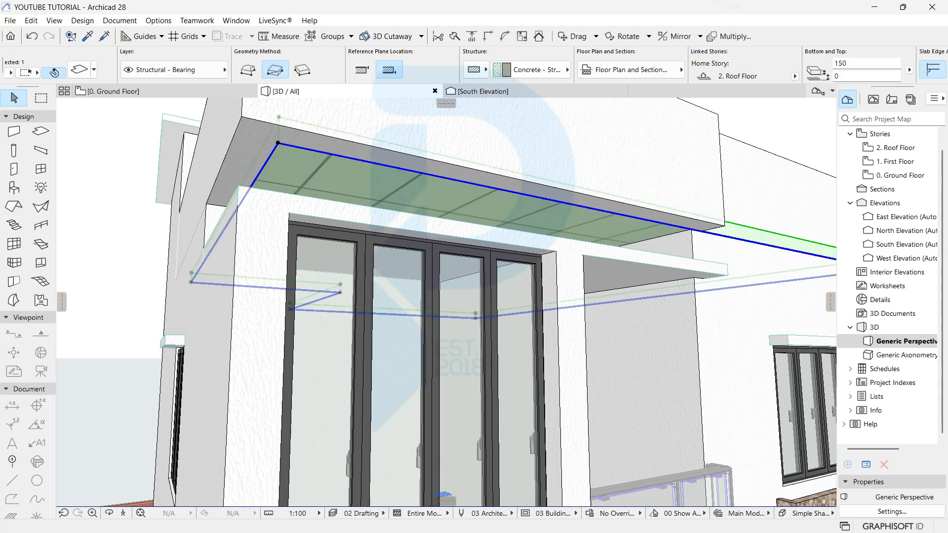
pyautogui.scroll(-6, 446, 67)
pyautogui.click(647, 70)
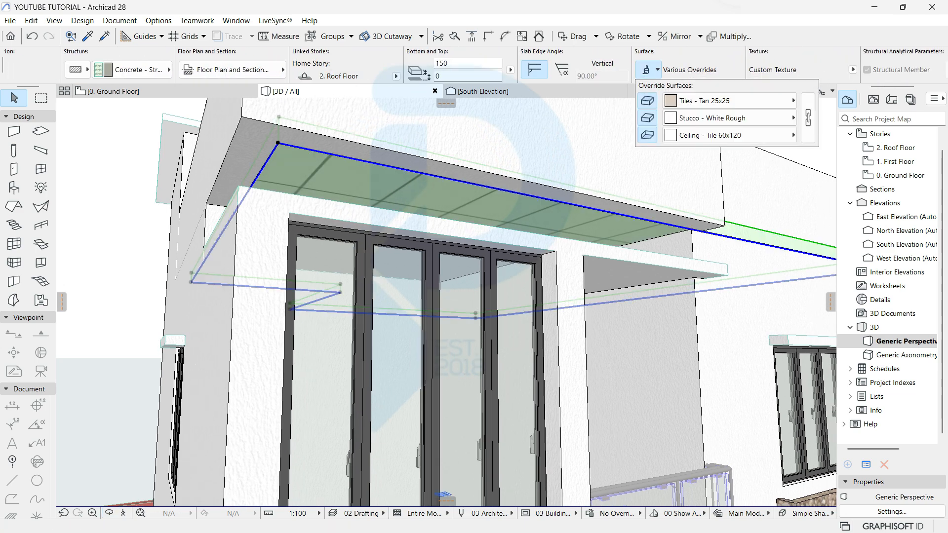
pyautogui.click(702, 135)
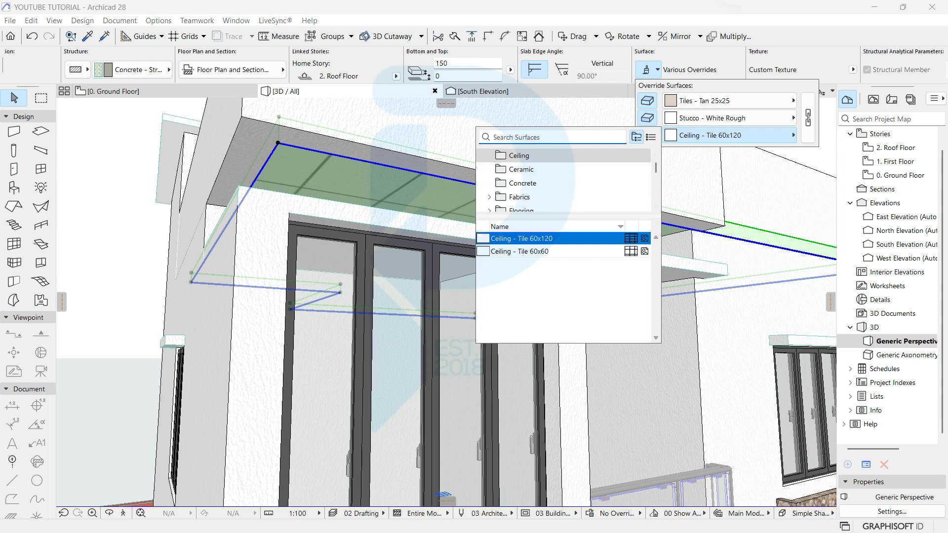
pyautogui.write('whit')
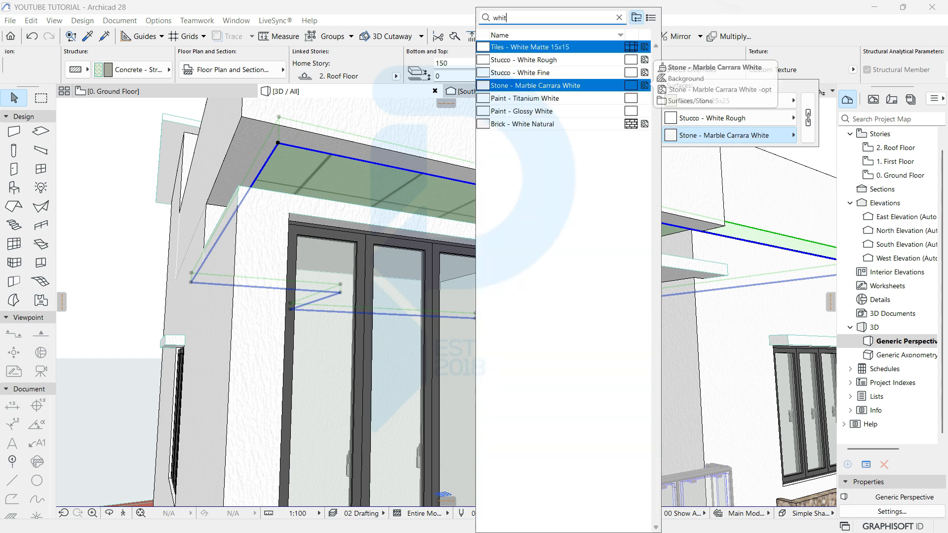
pyautogui.click(524, 60)
pyautogui.press('Escape')
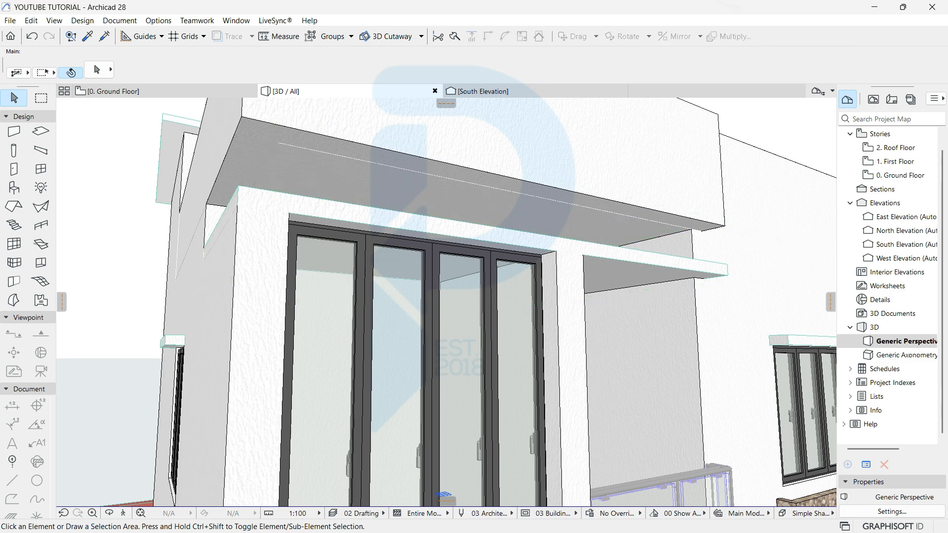
# Step: Orbit around the house to review the front, then return to the Ground Floor plan
pyautogui.scroll(-10, 358, 296)
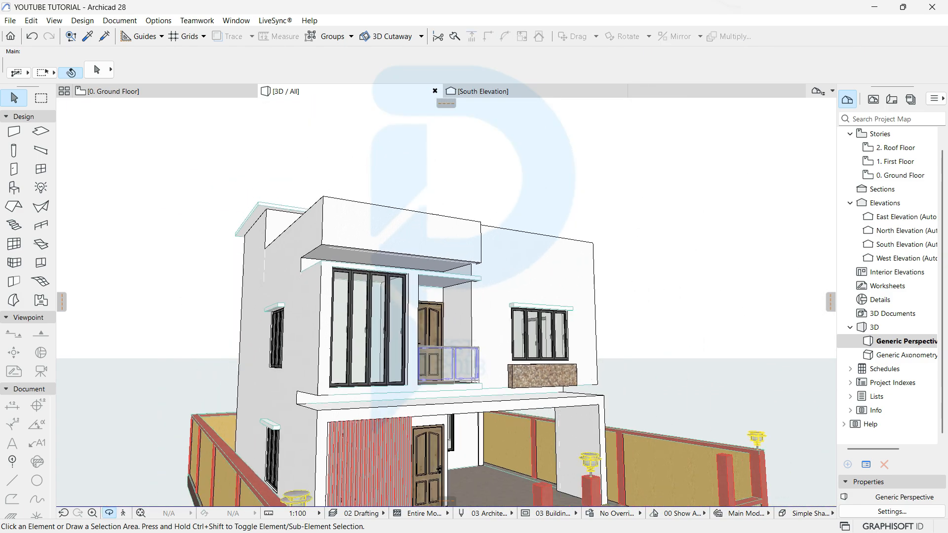
pyautogui.keyDown('shift'); pyautogui.moveTo(358, 296); pyautogui.dragTo(380, 296, button='middle'); pyautogui.keyUp('shift')
pyautogui.moveTo(439, 355); pyautogui.dragTo(360, 304, button='middle')
pyautogui.scroll(-1, 395, 321)
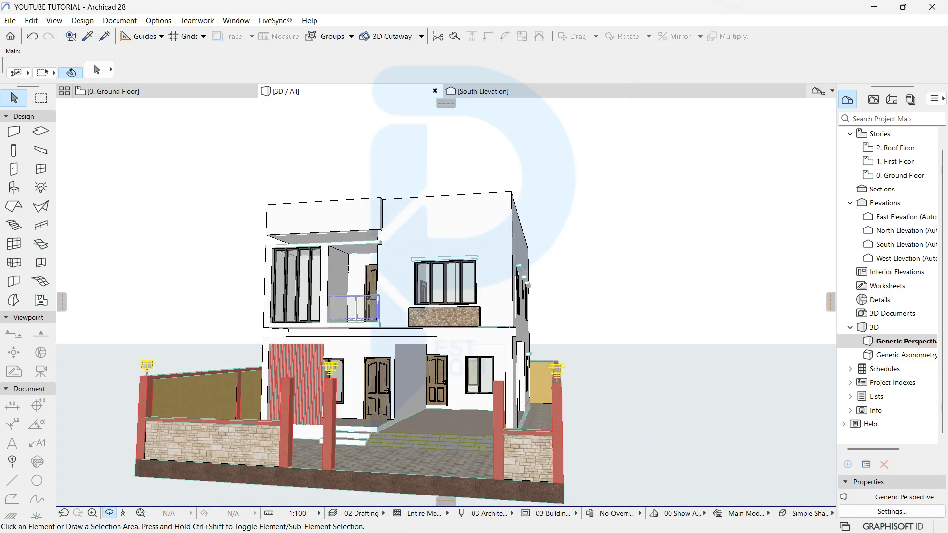
pyautogui.moveTo(444, 306); pyautogui.dragTo(415, 304, button='middle')
pyautogui.moveTo(396, 306)
pyautogui.keyDown('shift'); pyautogui.mouseDown(button='middle')
pyautogui.moveTo(341, 361)
pyautogui.moveTo(277, 355)
pyautogui.moveTo(388, 301)
pyautogui.mouseUp(button='middle'); pyautogui.keyUp('shift')
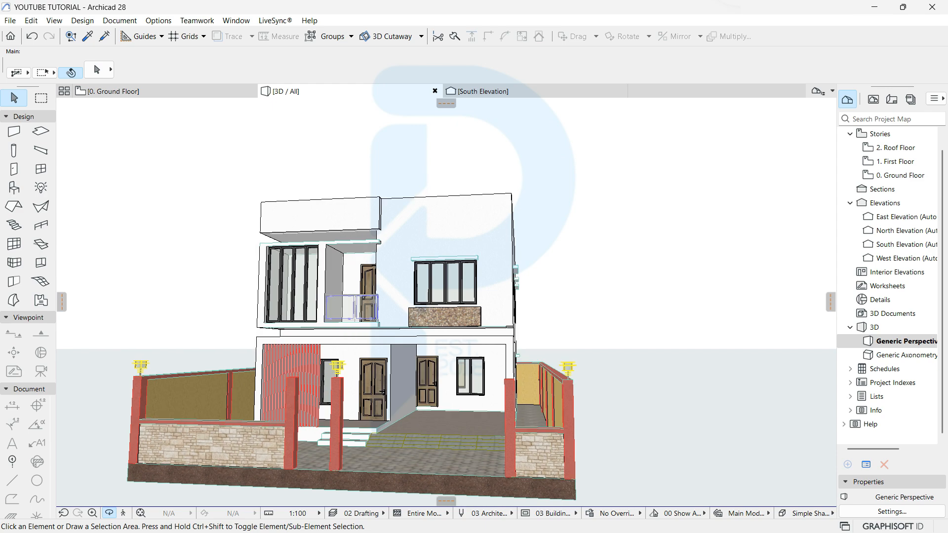
pyautogui.moveTo(387, 365); pyautogui.dragTo(387, 294, button='middle')
pyautogui.keyDown('shift'); pyautogui.moveTo(445, 301); pyautogui.dragTo(424, 302, button='middle'); pyautogui.keyUp('shift')
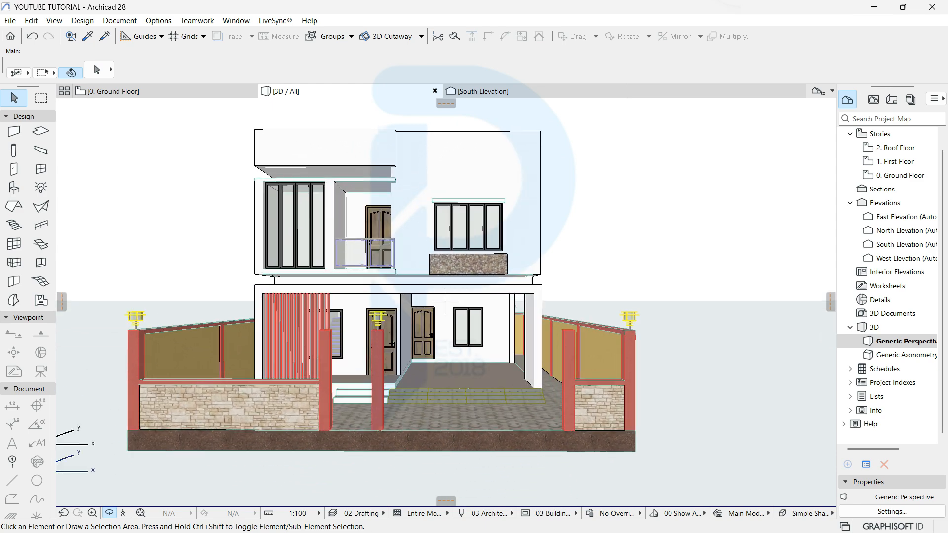
pyautogui.keyDown('shift'); pyautogui.moveTo(446, 302); pyautogui.dragTo(489, 283, button='middle'); pyautogui.keyUp('shift')
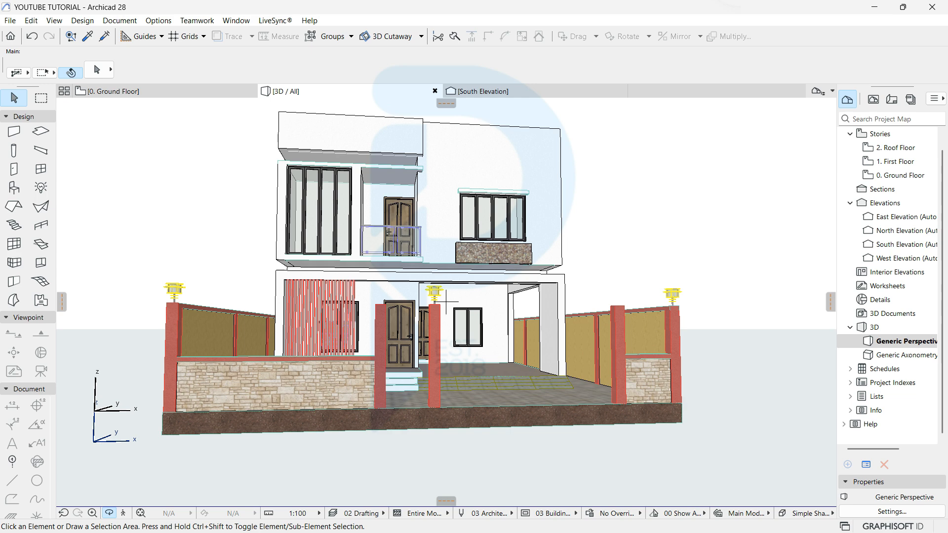
pyautogui.press('F2')
pyautogui.scroll(-8, 446, 301)
pyautogui.scroll(4, 292, 292)
# Step: Using the ground slab's parameters, draw a 7000 rectangle slab below the boundary wall
pyautogui.scroll(-3, 281, 234)
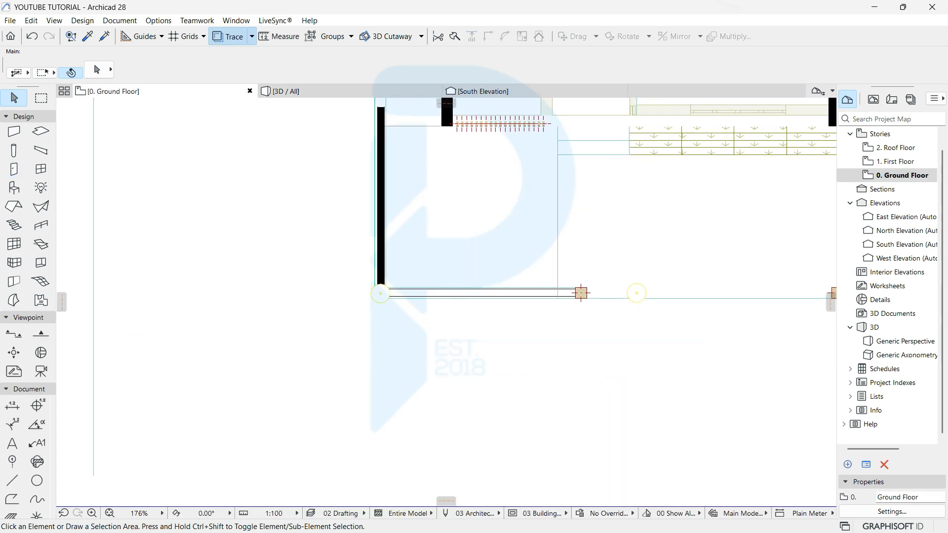
pyautogui.scroll(-4, 210, 180)
pyautogui.moveTo(210, 181); pyautogui.dragTo(102, 218, button='middle')
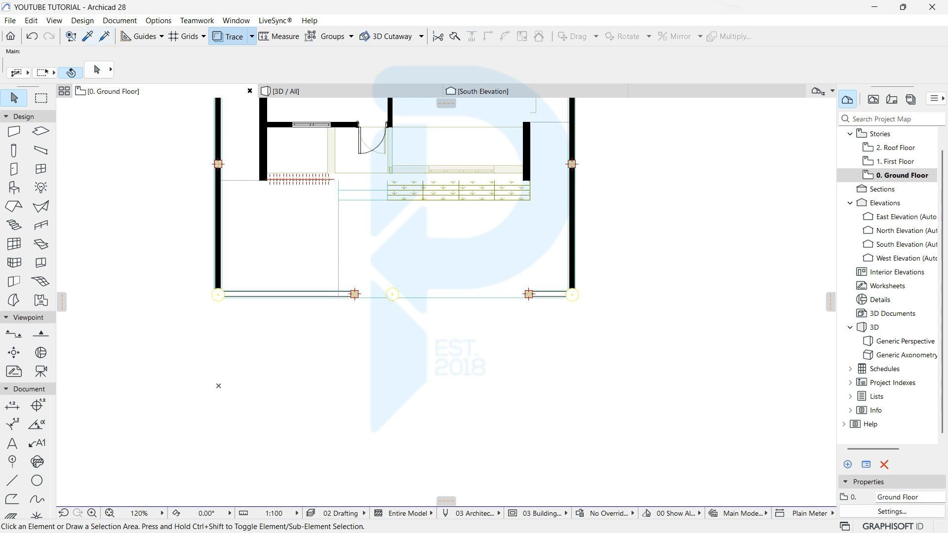
pyautogui.click(88, 36)
pyautogui.click(292, 242)
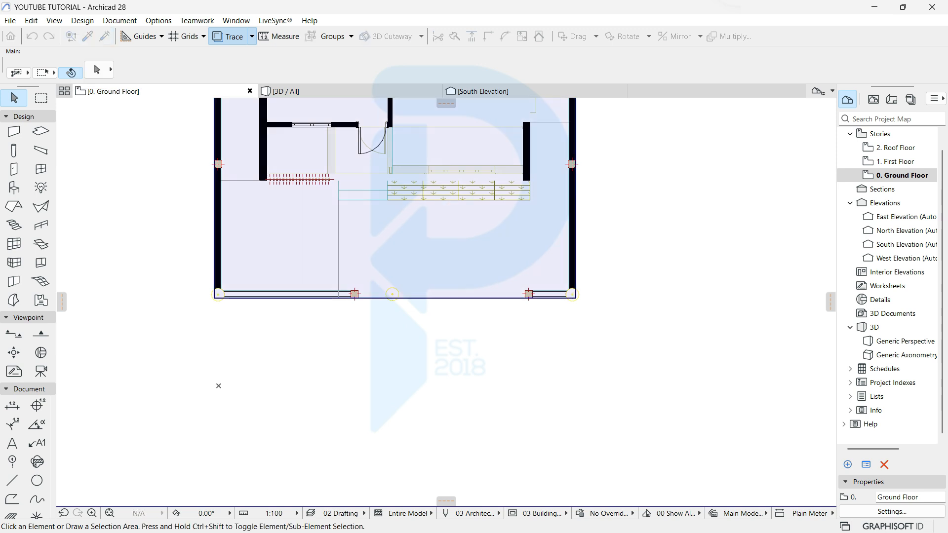
pyautogui.click(105, 340)
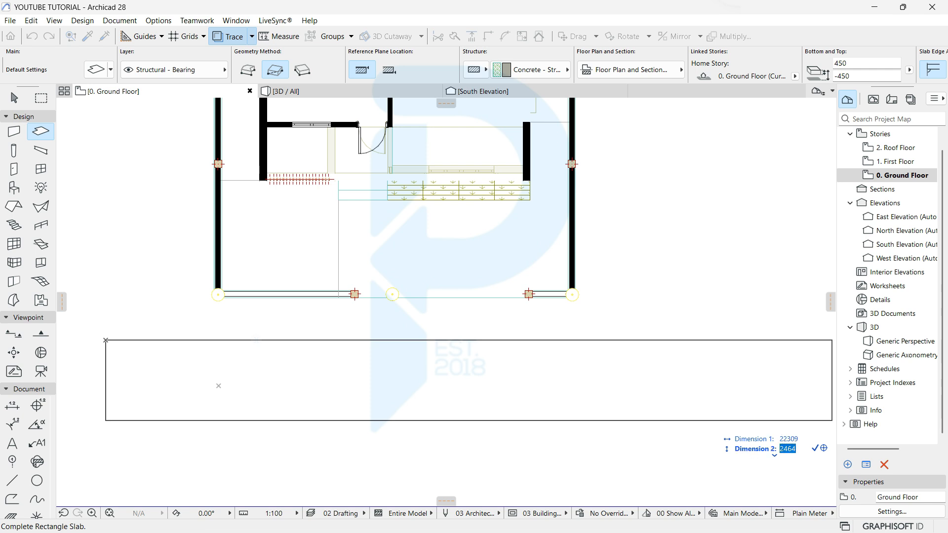
pyautogui.press('Return')
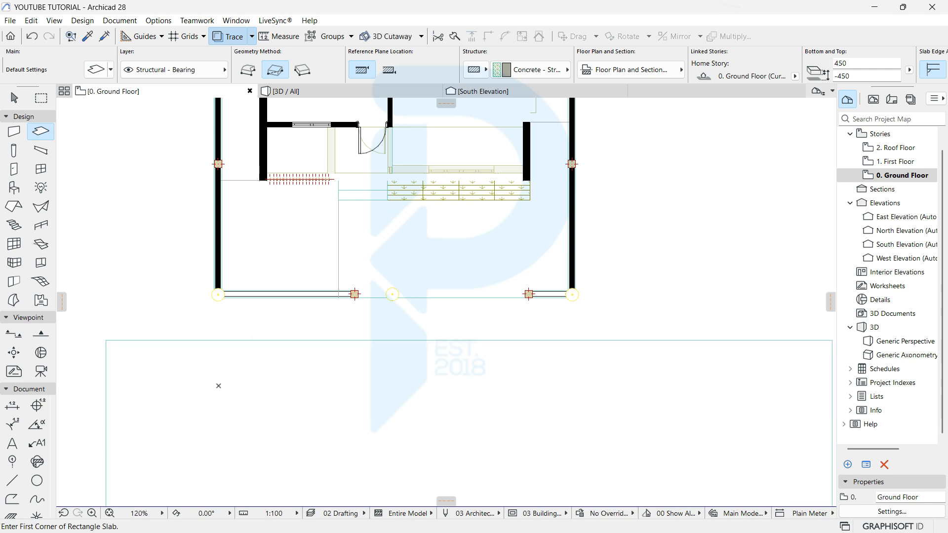
# Step: Offset the new slab's right and left edges outward past the house
pyautogui.scroll(-5, 302, 364)
pyautogui.press('Escape')
pyautogui.click(284, 370)
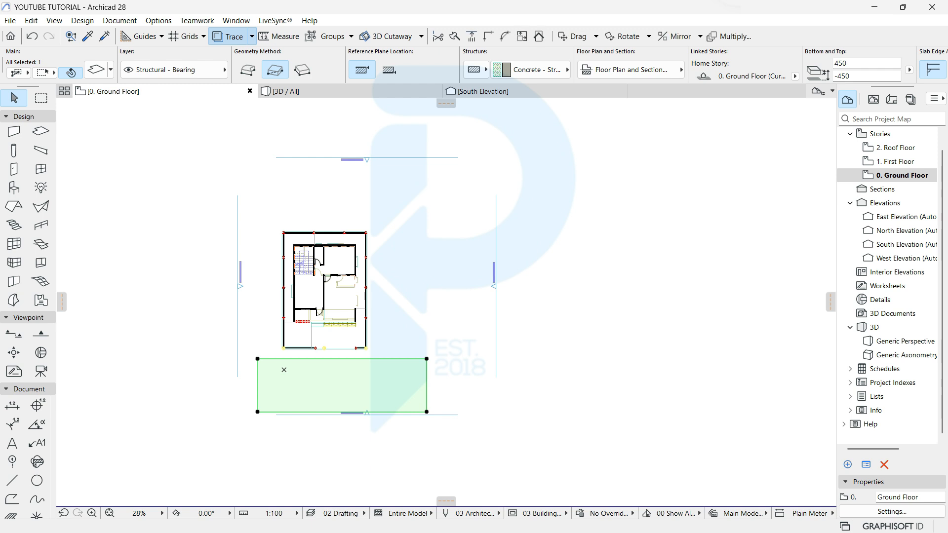
pyautogui.click(426, 373)
pyautogui.click(613, 374)
pyautogui.click(257, 382)
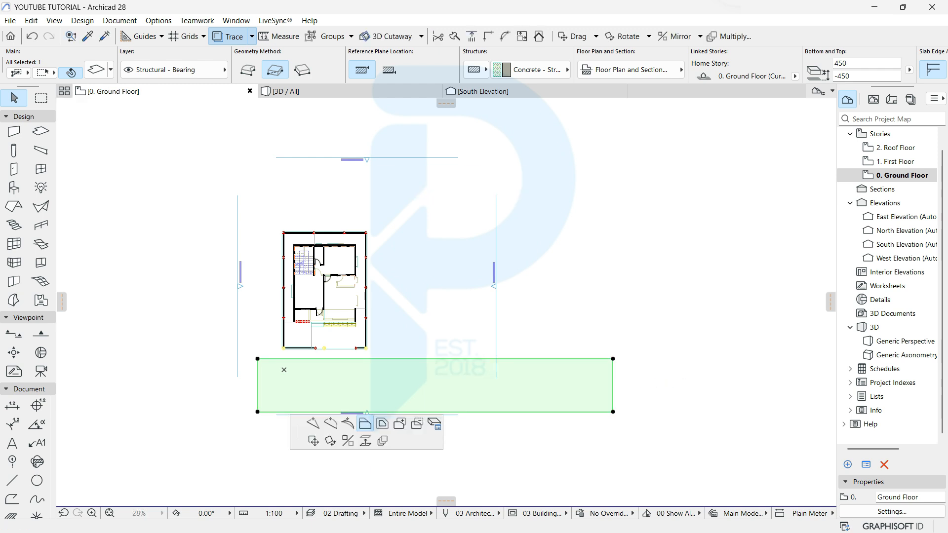
pyautogui.scroll(-1, 83, 381)
pyautogui.moveTo(83, 381); pyautogui.dragTo(330, 396, button='middle')
pyautogui.click(205, 380)
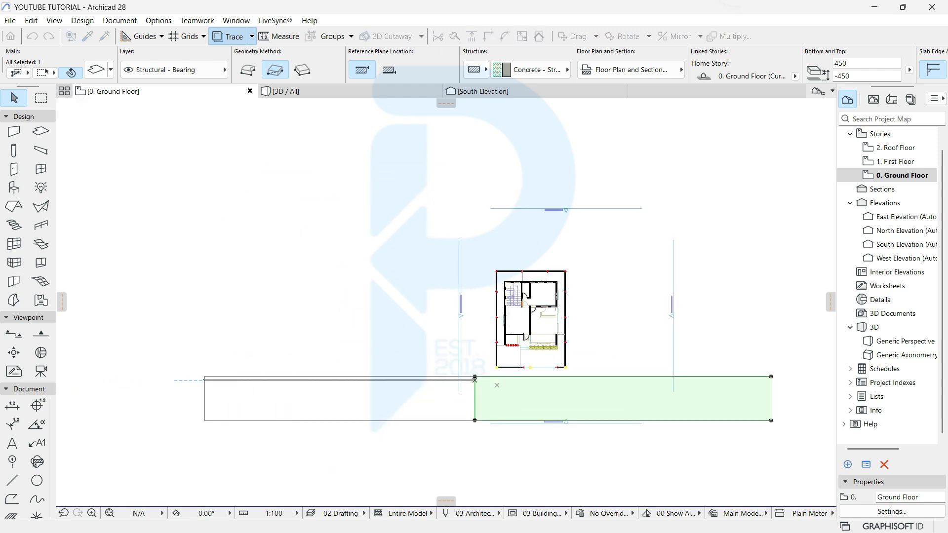
# Step: Extend the slab's right edge further right so the road runs past the house
pyautogui.moveTo(494, 385); pyautogui.dragTo(333, 403, button='middle')
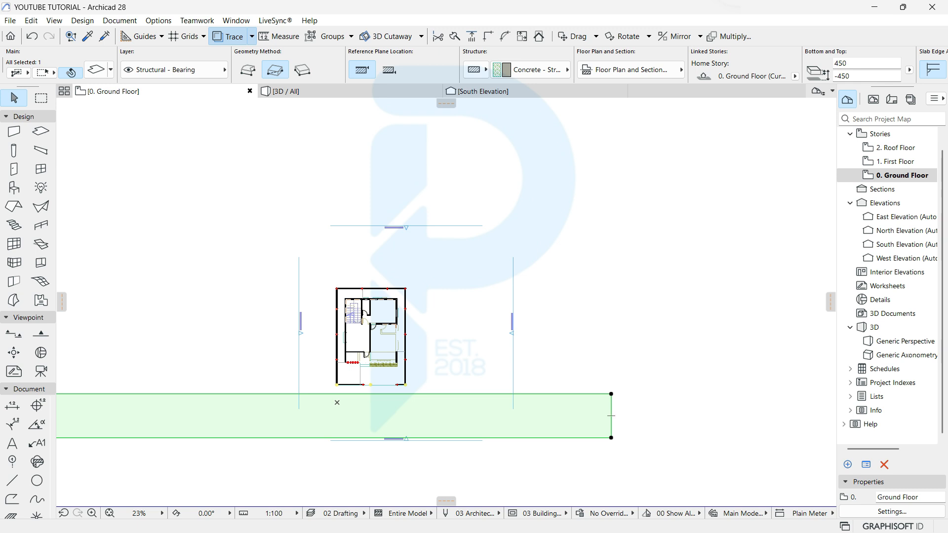
pyautogui.click(611, 416)
pyautogui.press('Escape')
pyautogui.click(612, 416)
pyautogui.click(762, 416)
pyautogui.scroll(2, 387, 433)
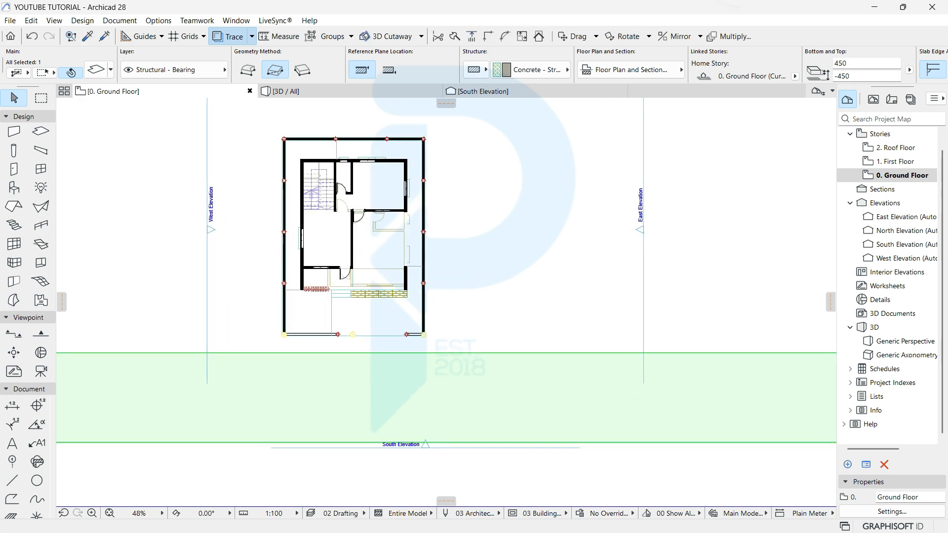
pyautogui.scroll(4, 288, 339)
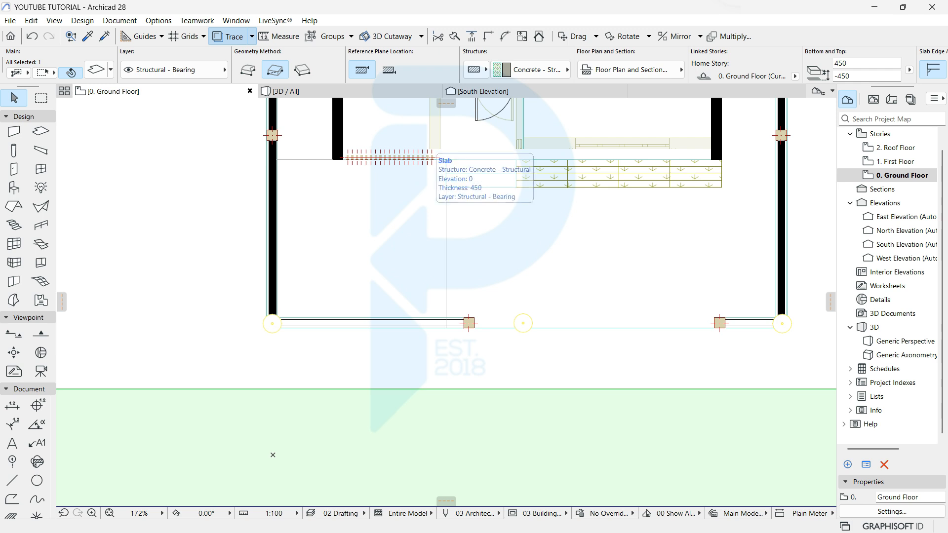
pyautogui.press('Escape')
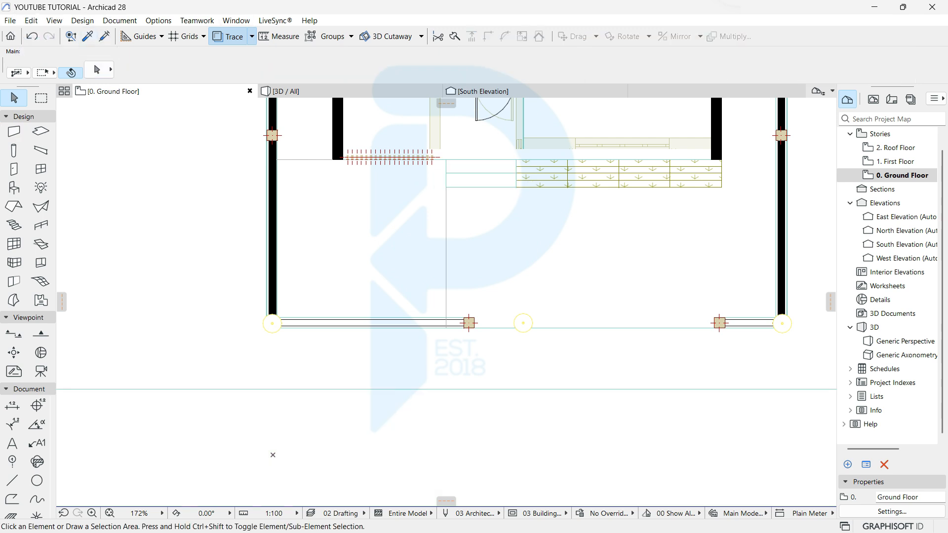
# Step: Measure the gap between the wall pier and the road slab
pyautogui.click(279, 36)
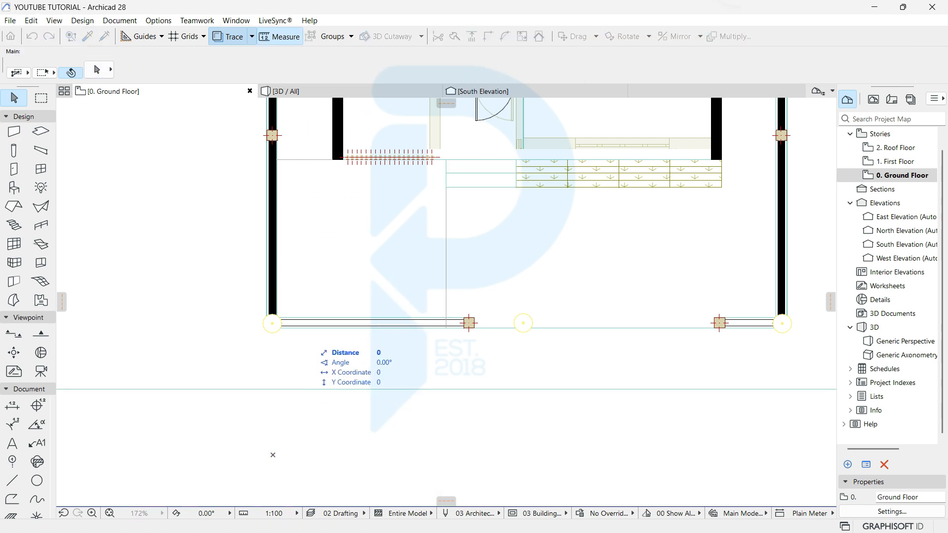
pyautogui.press('Escape')
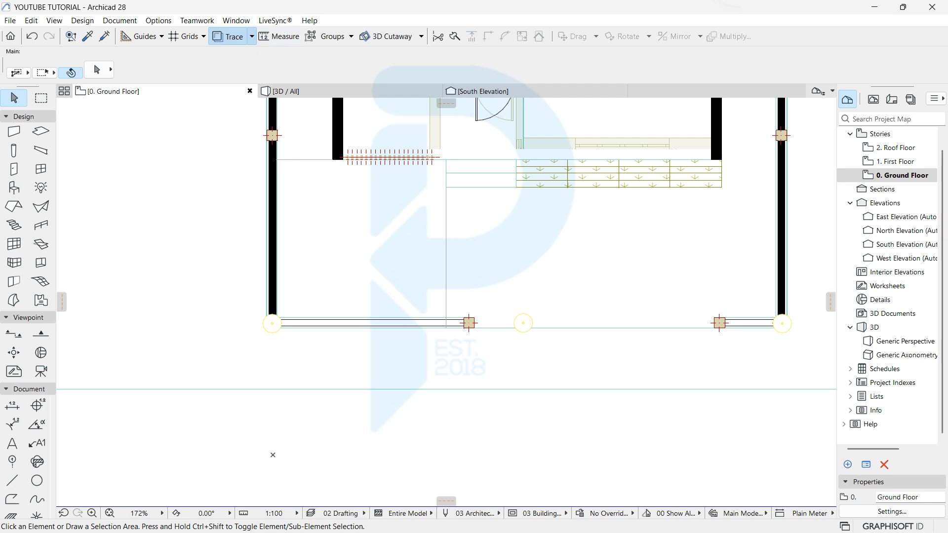
pyautogui.click(279, 36)
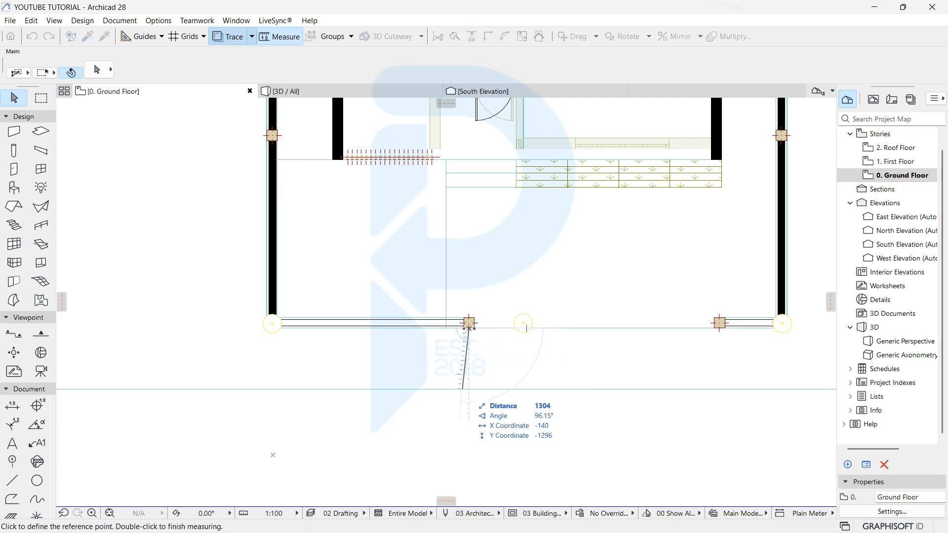
pyautogui.press('Escape')
# Step: Move the road slab 500 down, replacing an undone 1500 move
pyautogui.scroll(-2, 469, 389)
pyautogui.moveTo(469, 390); pyautogui.dragTo(326, 182, button='middle')
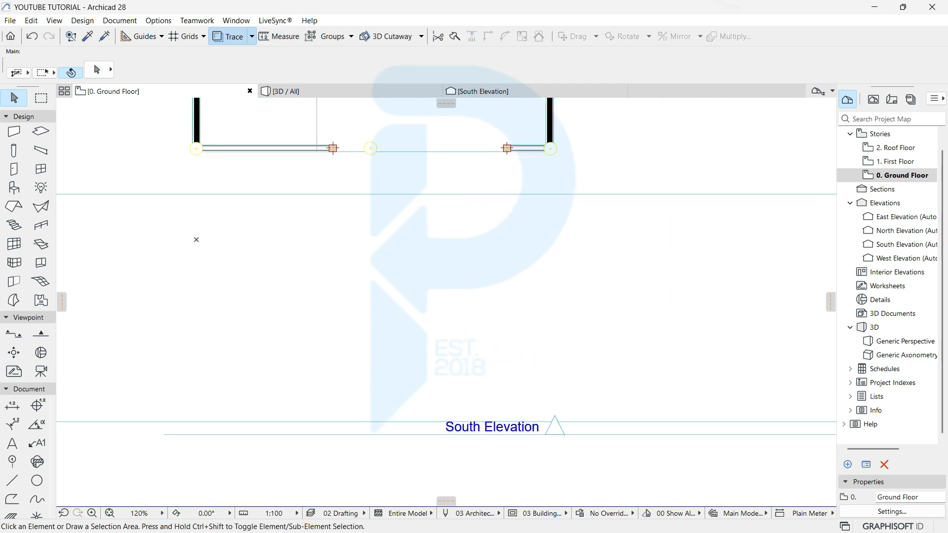
pyautogui.click(374, 268)
pyautogui.hotkey('ctrl', 'd')
pyautogui.click(374, 267)
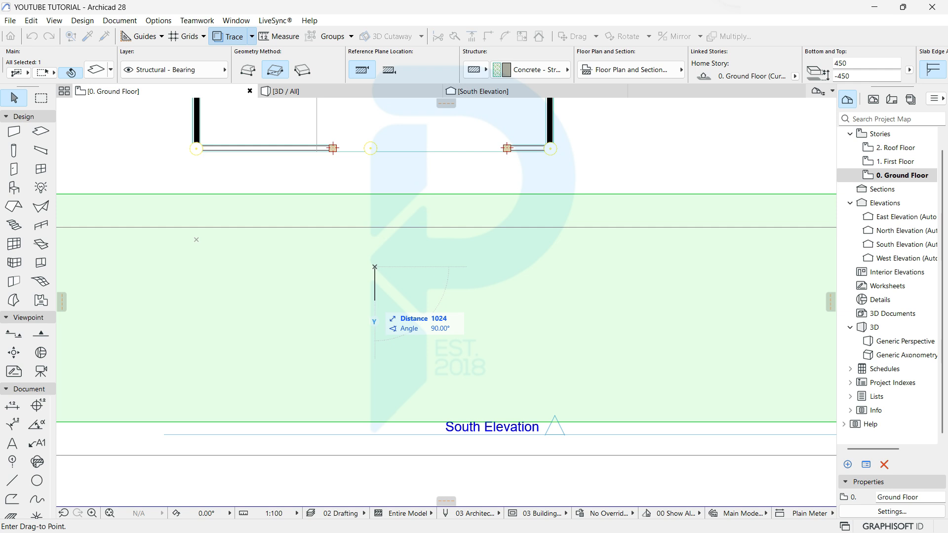
pyautogui.write('1500')
pyautogui.press('Return')
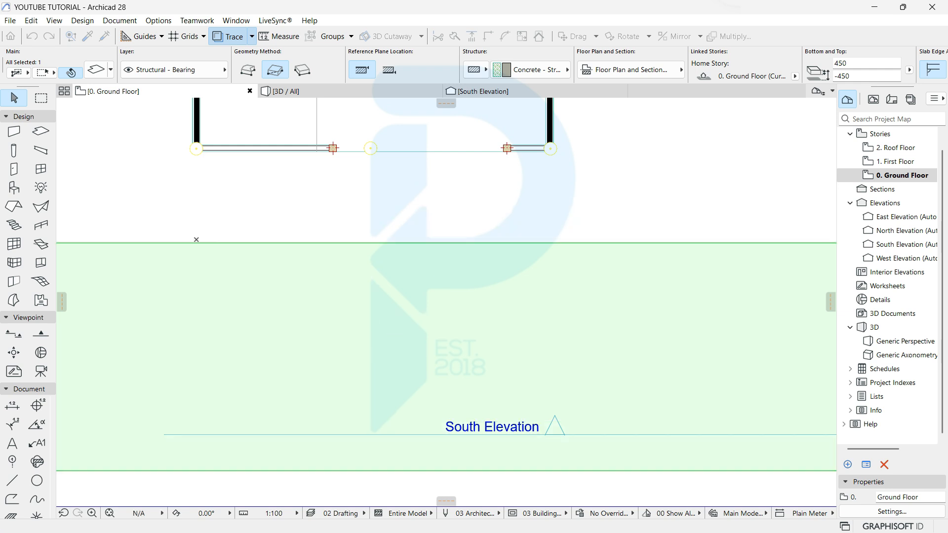
pyautogui.press('Escape')
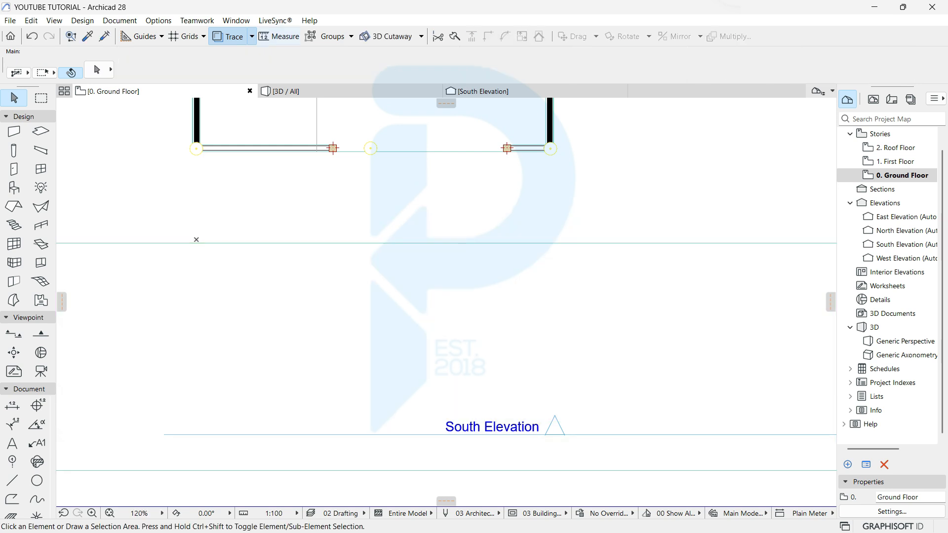
pyautogui.hotkey('ctrl', 'z')
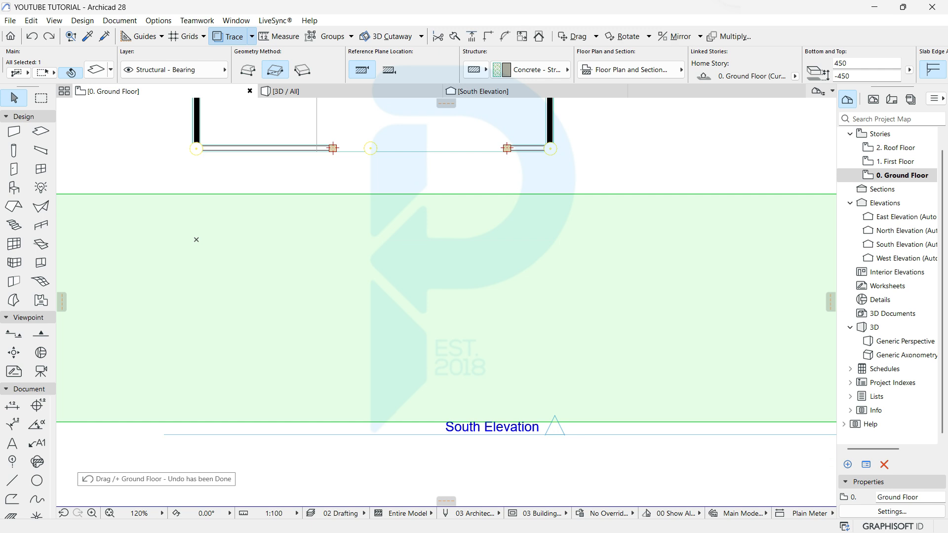
pyautogui.hotkey('ctrl', 'd')
pyautogui.click(391, 276)
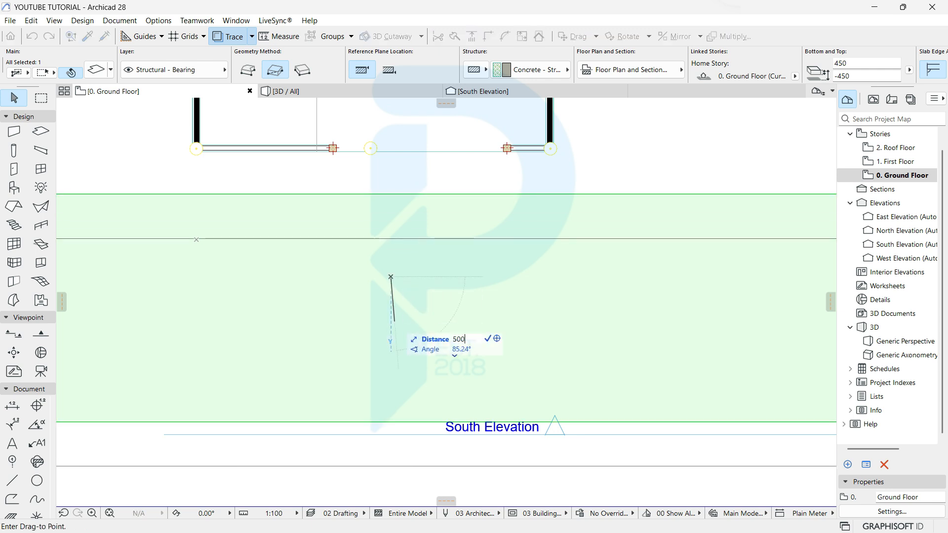
pyautogui.press('Return')
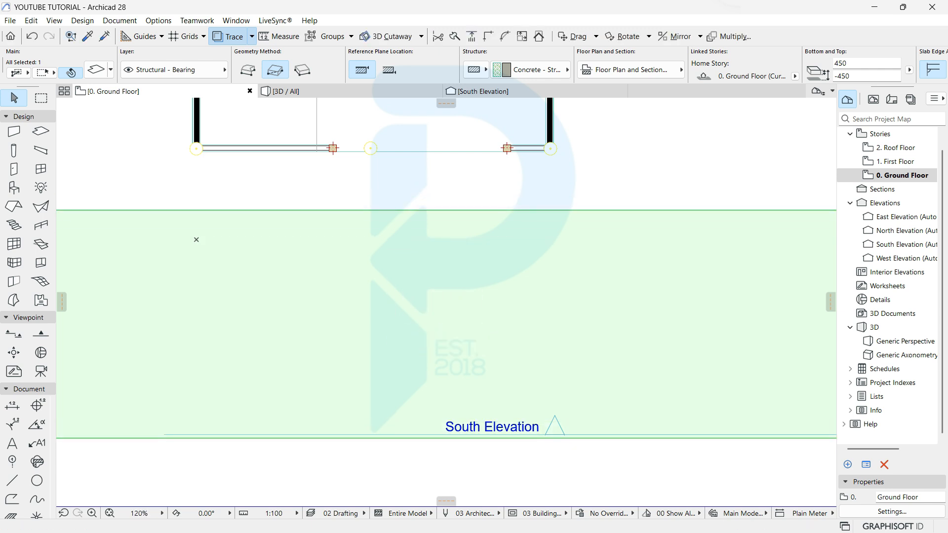
pyautogui.press('Escape')
pyautogui.click(350, 91)
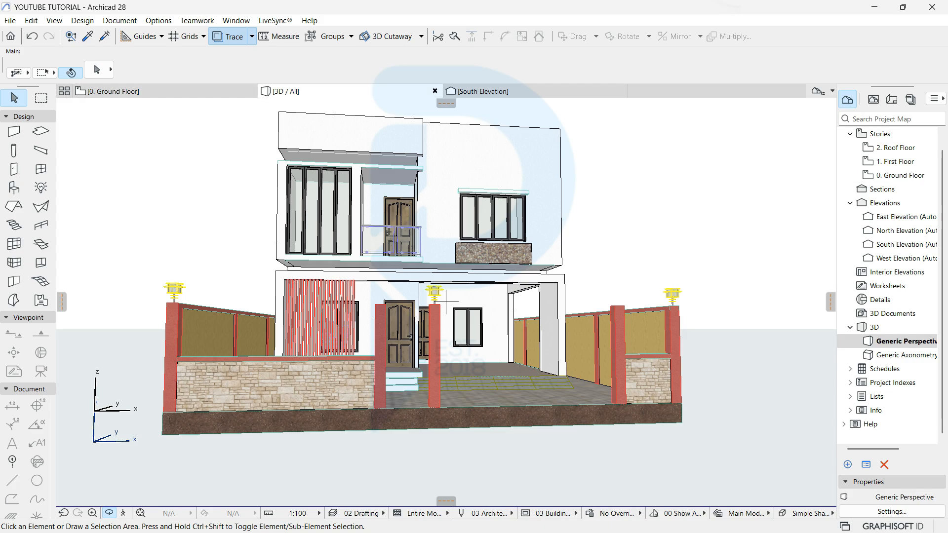
# Step: In 3D, select the road slab and override its top surface with Pavement - Asphalt Dark
pyautogui.keyDown('shift'); pyautogui.moveTo(445, 302); pyautogui.dragTo(287, 385, button='middle'); pyautogui.keyUp('shift')
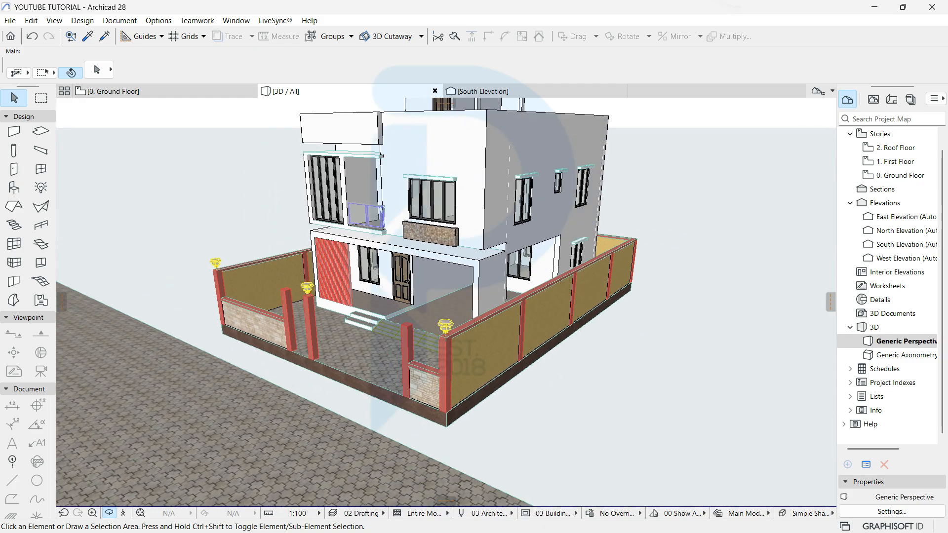
pyautogui.scroll(4, 237, 390)
pyautogui.scroll(1, 337, 395)
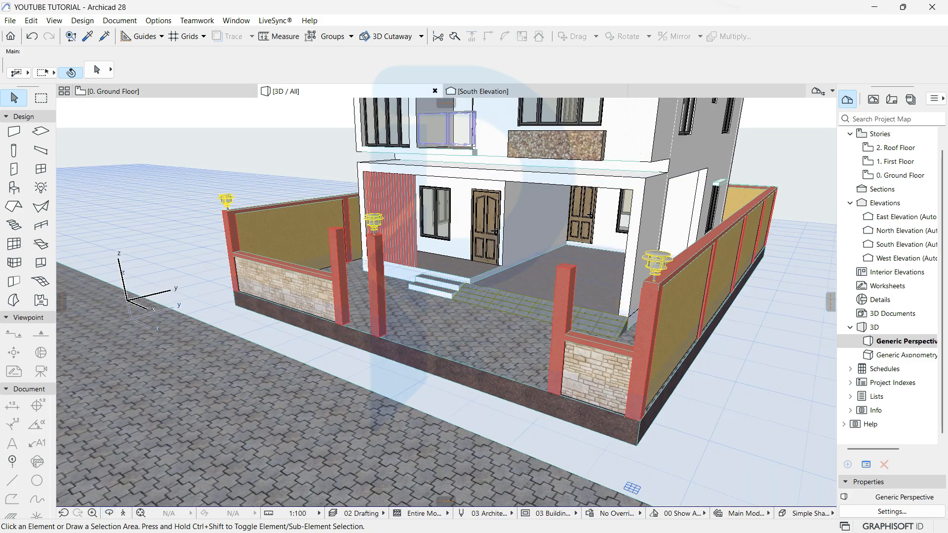
pyautogui.moveTo(338, 409); pyautogui.dragTo(533, 176)
pyautogui.press('Escape')
pyautogui.scroll(-5, 615, 70)
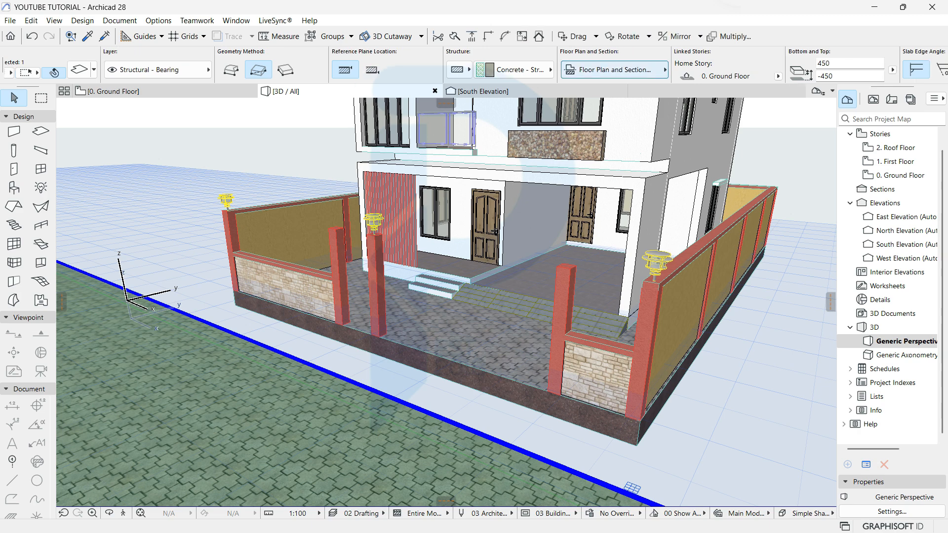
pyautogui.click(781, 70)
pyautogui.click(687, 101)
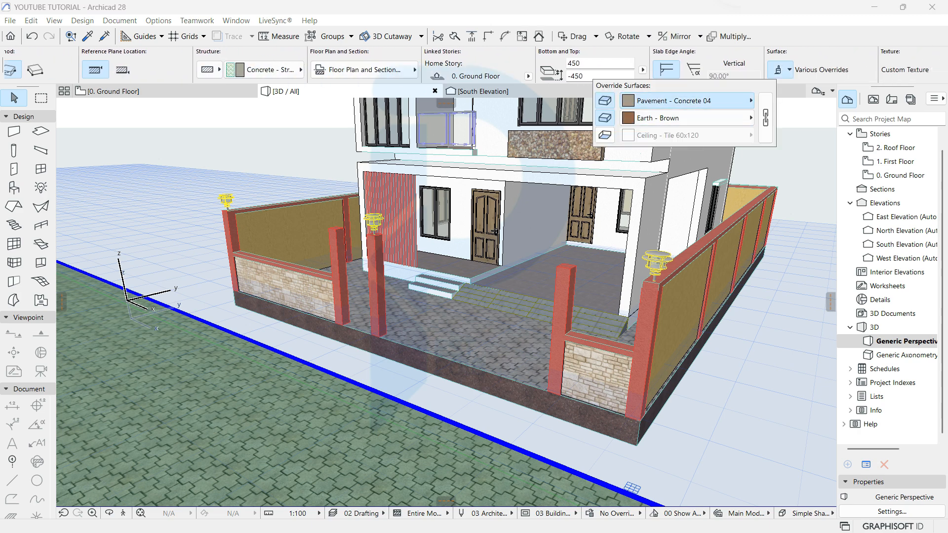
pyautogui.write('pav')
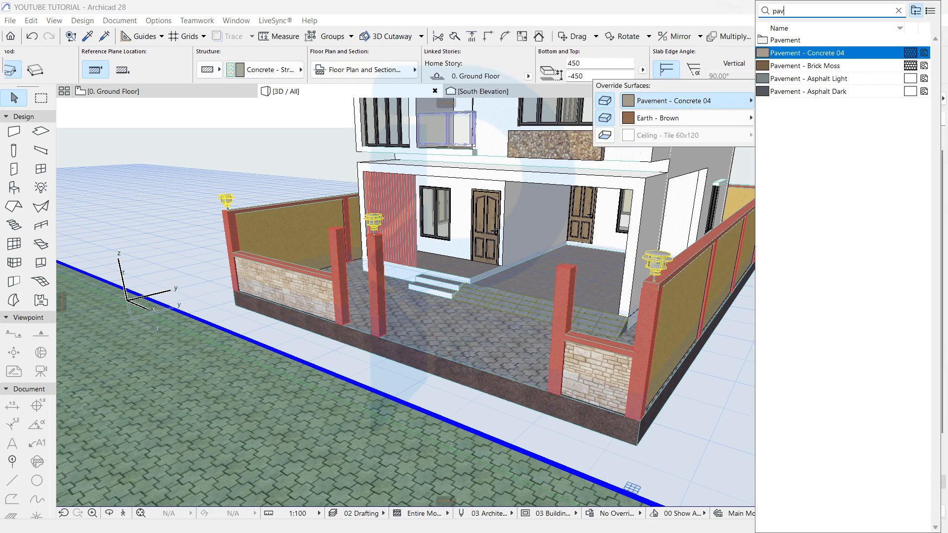
pyautogui.click(808, 92)
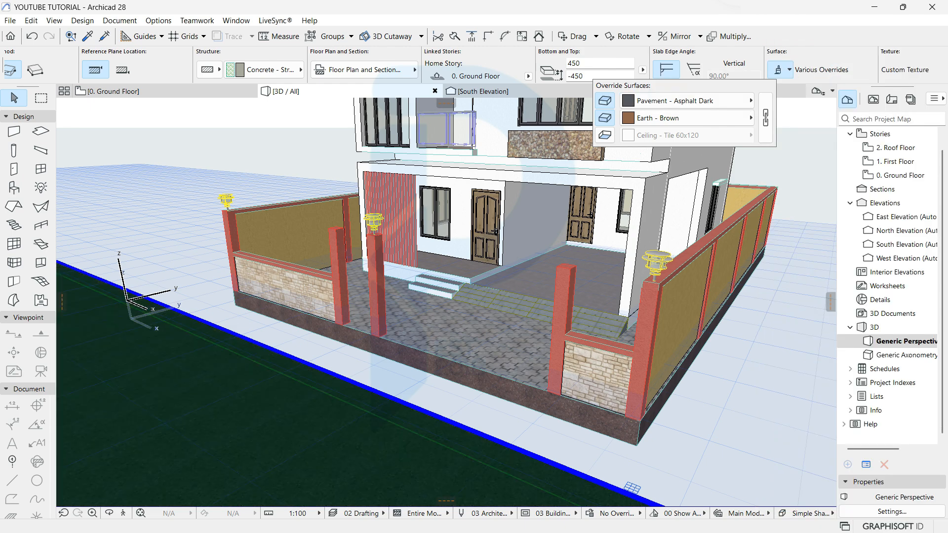
pyautogui.press('Escape')
pyautogui.press('Escape')
# Step: On the Ground Floor plan, pick up the road slab's parameters for a new slab
pyautogui.click(148, 92)
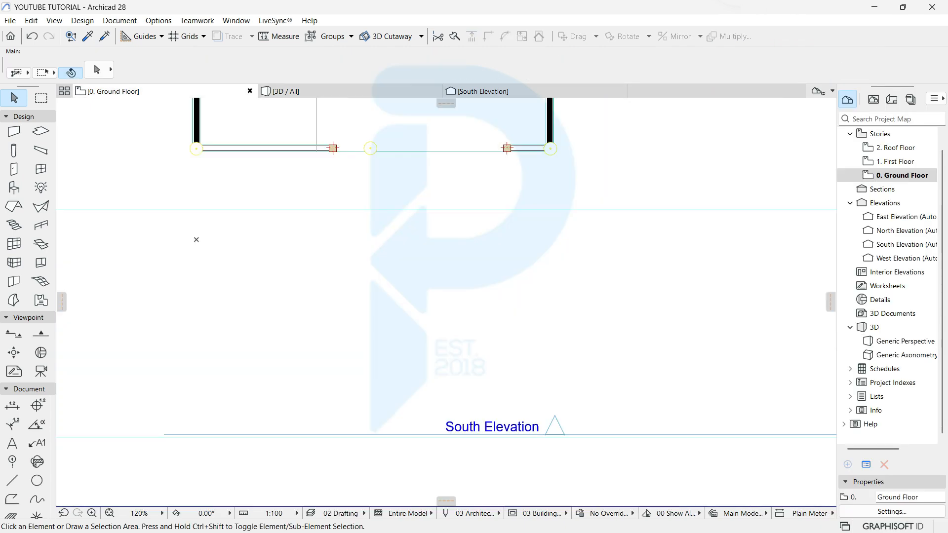
pyautogui.click(88, 37)
pyautogui.click(276, 257)
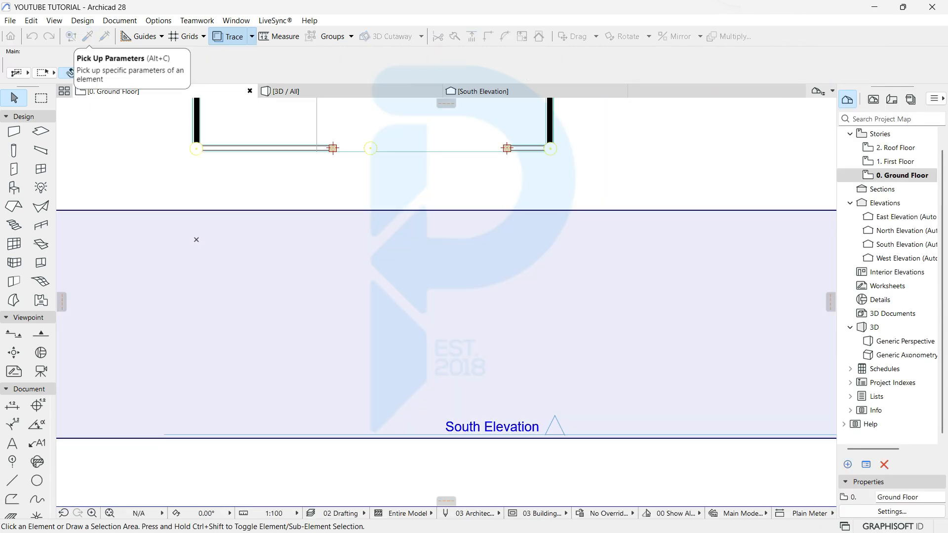
pyautogui.scroll(5, 371, 148)
pyautogui.scroll(1, 371, 148)
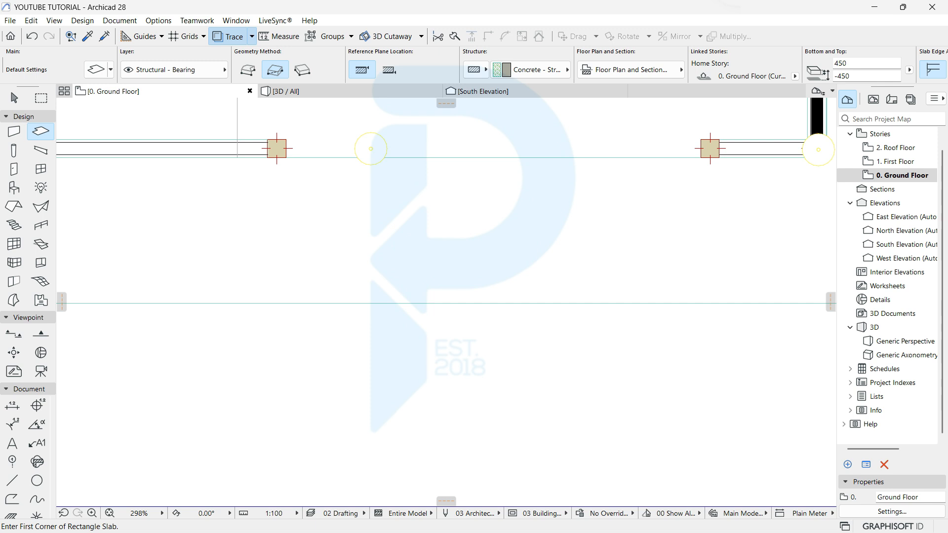
pyautogui.click(267, 158)
pyautogui.press('Escape')
# Step: Draw the driveway rectangle from the right gate pier, extending its bottom edge to the road
pyautogui.click(720, 158)
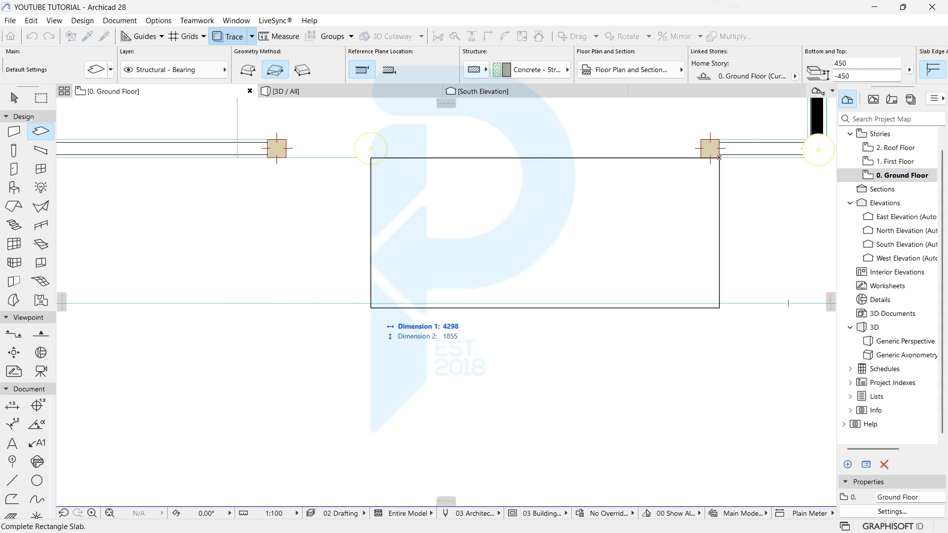
pyautogui.click(370, 307)
pyautogui.press('Escape')
pyautogui.click(398, 308)
pyautogui.click(398, 308)
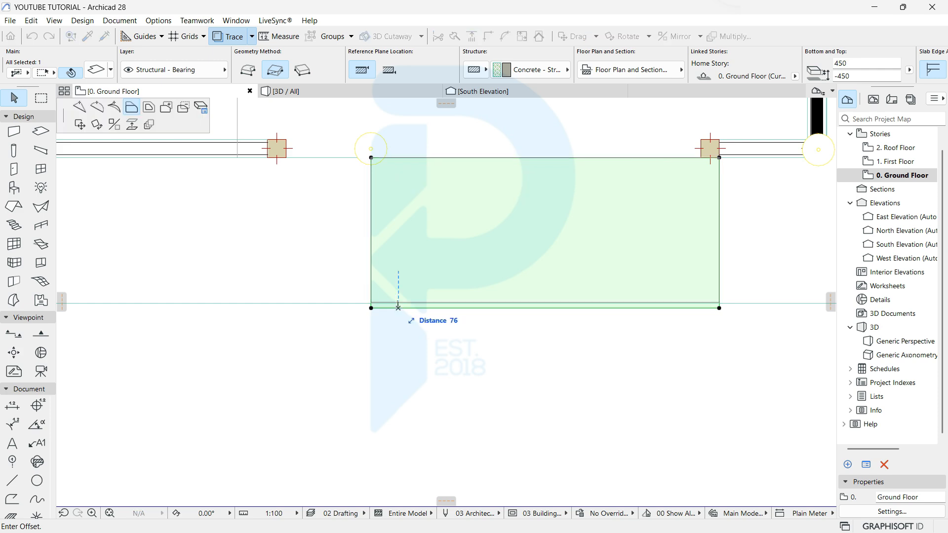
pyautogui.click(398, 304)
pyautogui.press('F3')
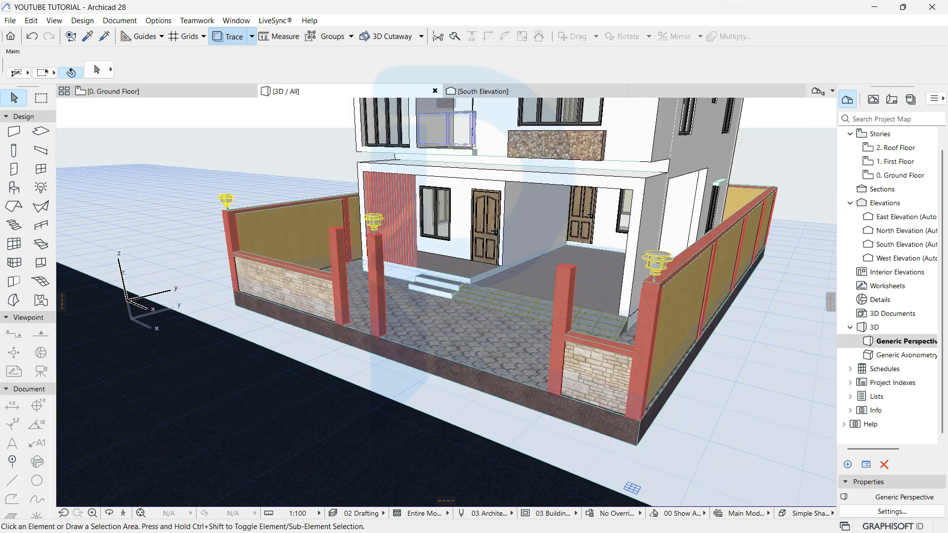
# Step: Offset the driveway slab's left edge out to the gate pier corner
pyautogui.scroll(2, 506, 410)
pyautogui.click(337, 415)
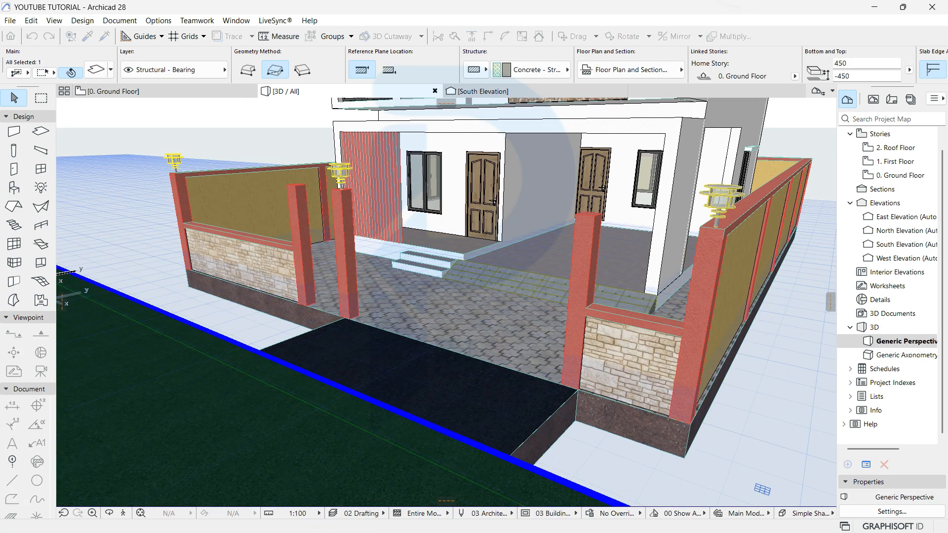
pyautogui.press('Escape')
pyautogui.keyDown('shift'); pyautogui.moveTo(444, 304); pyautogui.dragTo(533, 345, button='middle'); pyautogui.keyUp('shift')
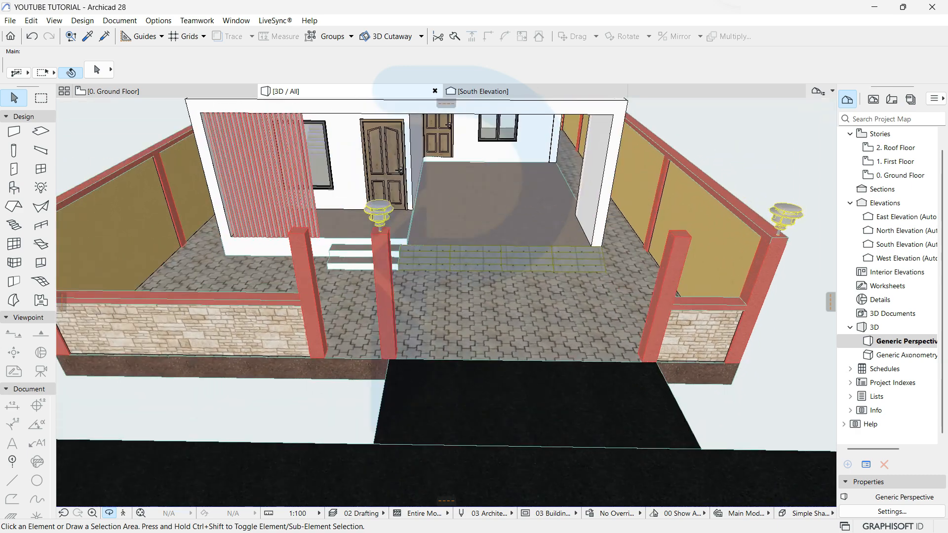
pyautogui.press('F2')
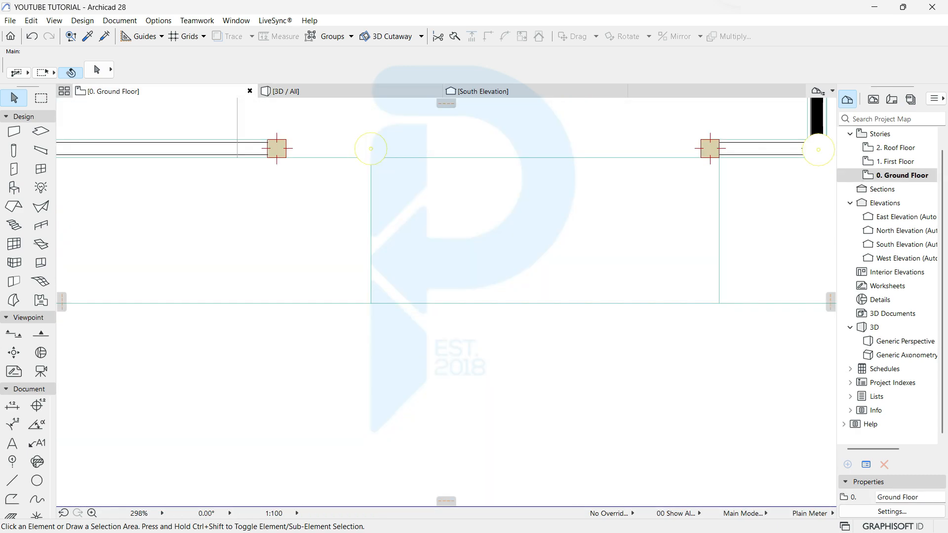
pyautogui.click(371, 197)
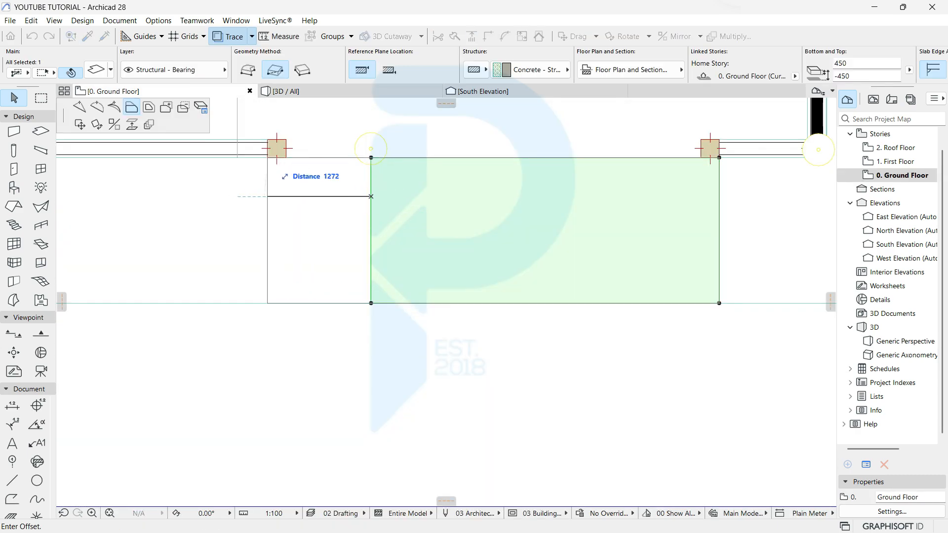
pyautogui.click(268, 158)
pyautogui.press('F3')
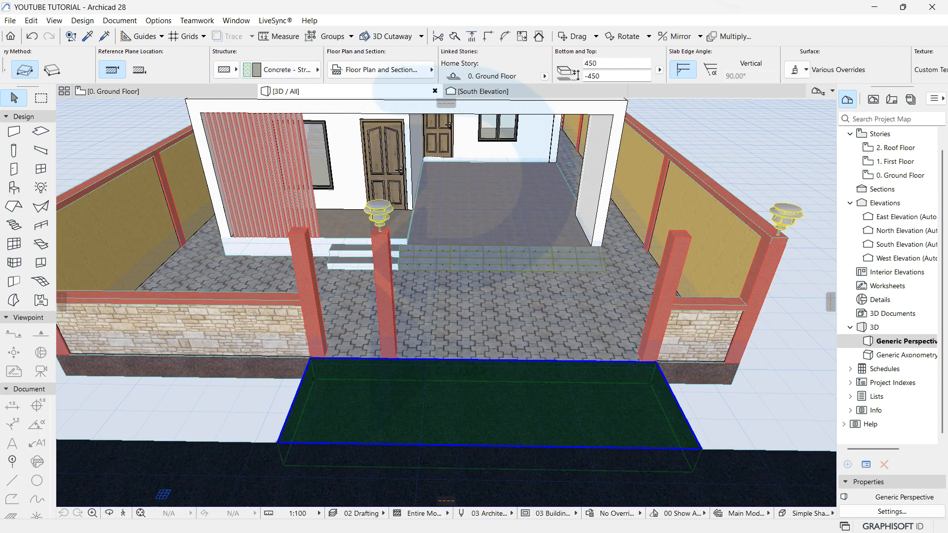
# Step: Override the driveway's top surface with Pavement - Asphalt Light
pyautogui.click(789, 70)
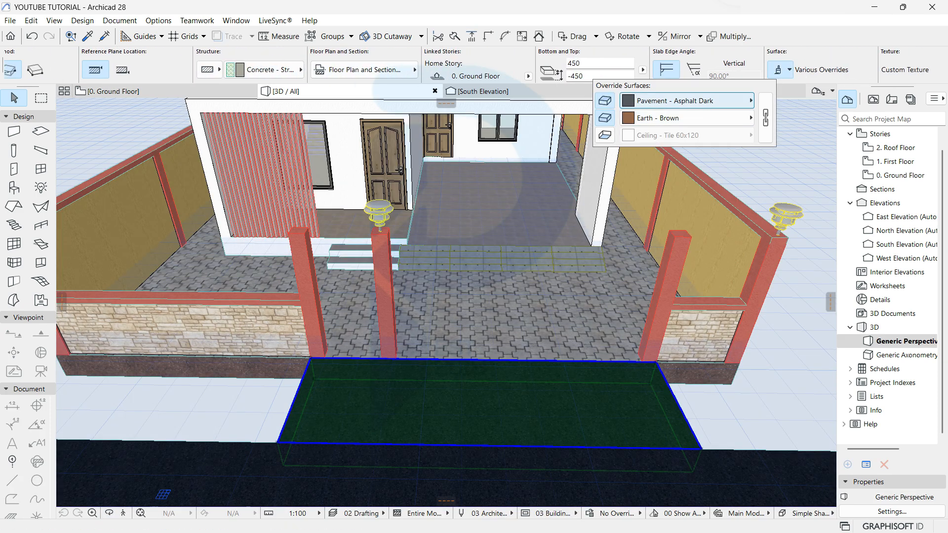
pyautogui.click(726, 101)
pyautogui.doubleClick(809, 217)
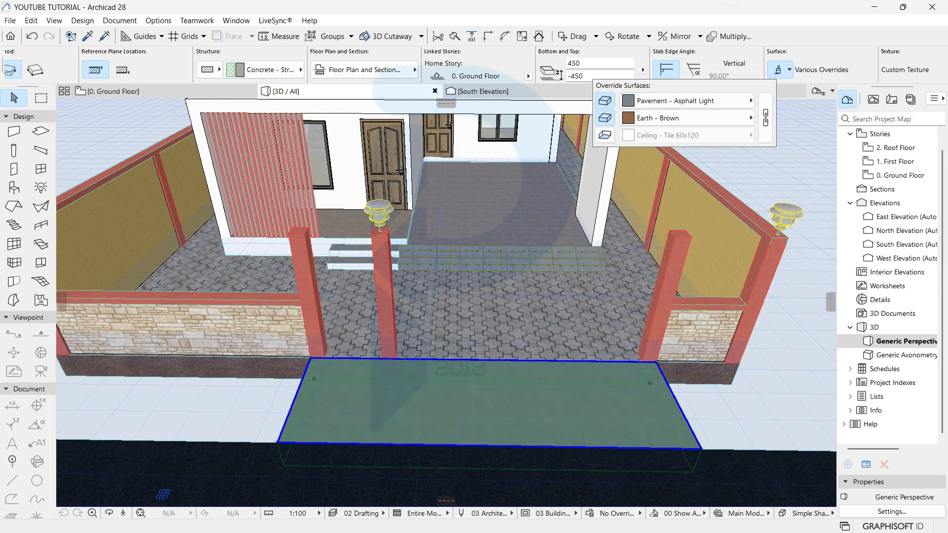
pyautogui.press('Escape')
pyautogui.keyDown('shift'); pyautogui.moveTo(445, 302); pyautogui.dragTo(444, 277, button='middle'); pyautogui.keyUp('shift')
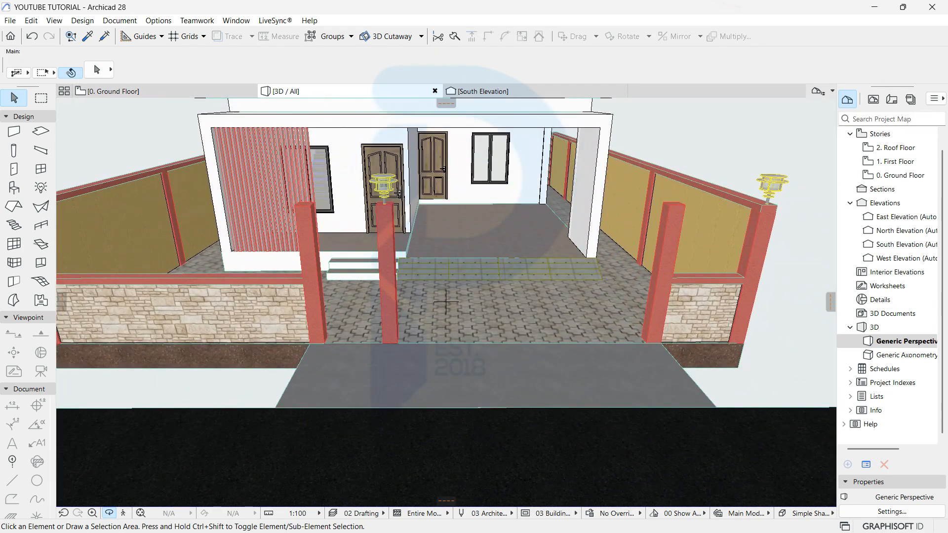
pyautogui.click(112, 91)
# Step: Copy the driveway slab's settings and draw a rectangular slab along the wall left of the driveway
pyautogui.press('Escape')
pyautogui.scroll(-4, 395, 213)
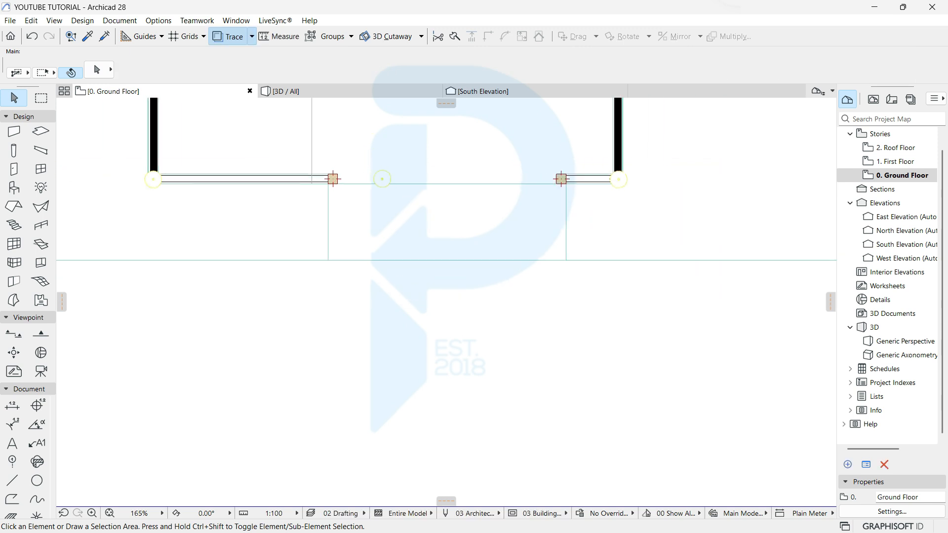
pyautogui.click(88, 36)
pyautogui.click(333, 248)
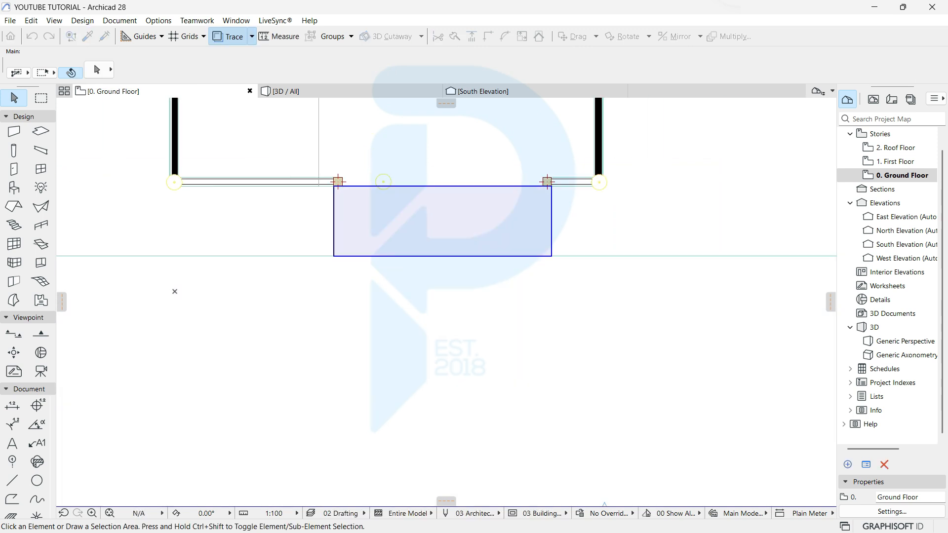
pyautogui.scroll(-1, 333, 248)
pyautogui.hscroll(-3, 359, 285)
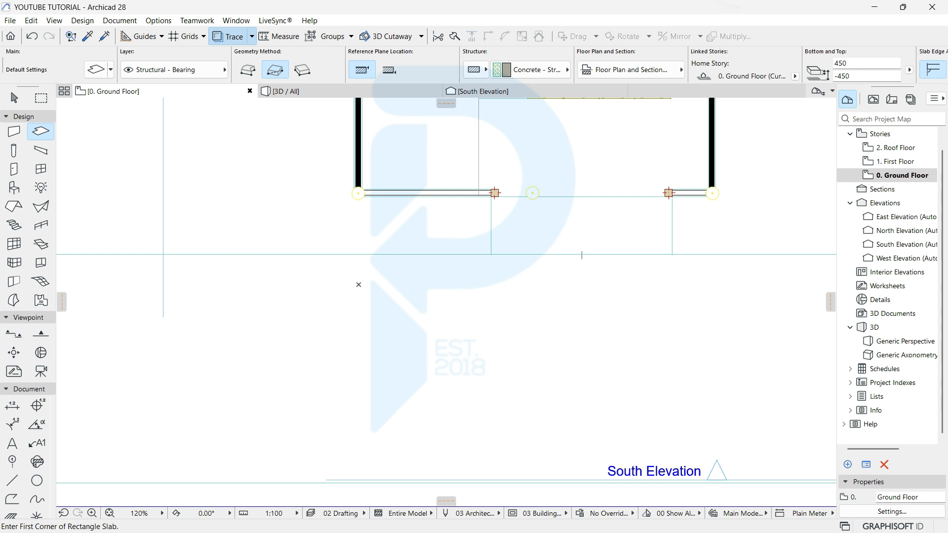
pyautogui.scroll(-2, 405, 246)
pyautogui.moveTo(386, 243); pyautogui.dragTo(622, 294, button='middle')
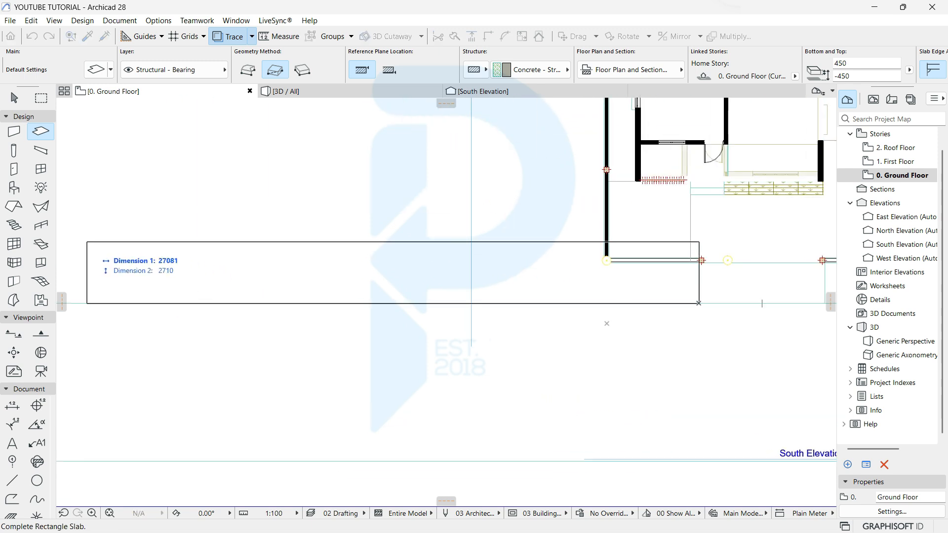
pyautogui.scroll(9, 653, 286)
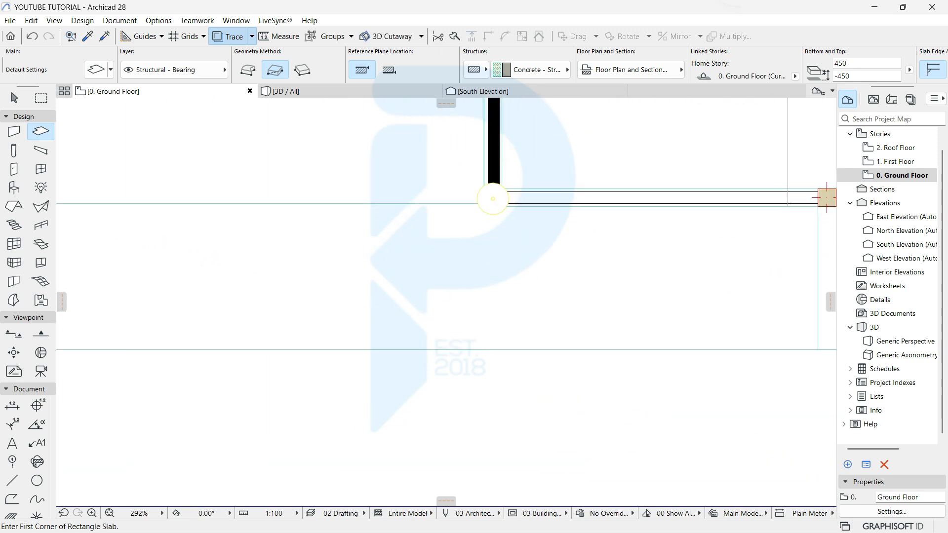
pyautogui.moveTo(653, 286); pyautogui.dragTo(120, 351, button='middle')
pyautogui.press('Escape')
# Step: Draw a matching slab along the wall right of the driveway using the left slab's settings
pyautogui.click(209, 333)
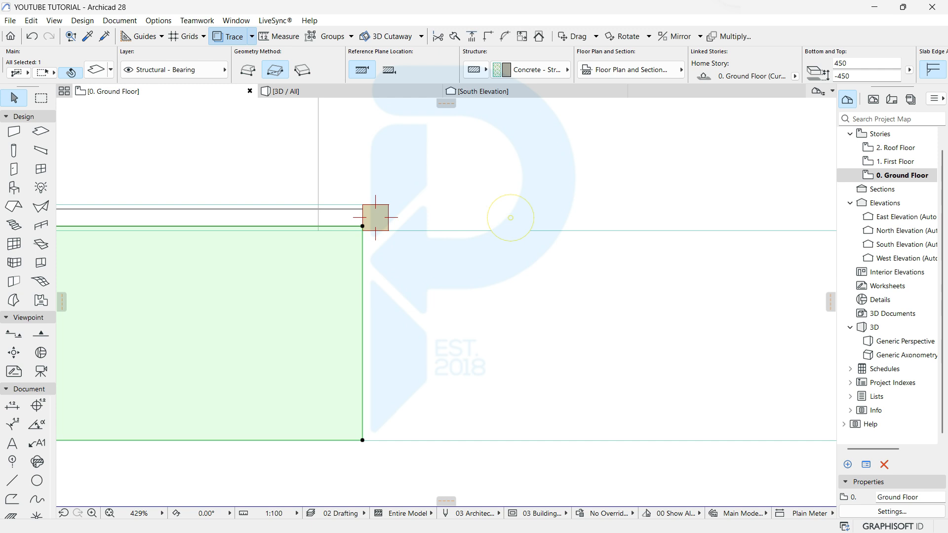
pyautogui.scroll(-5, 241, 295)
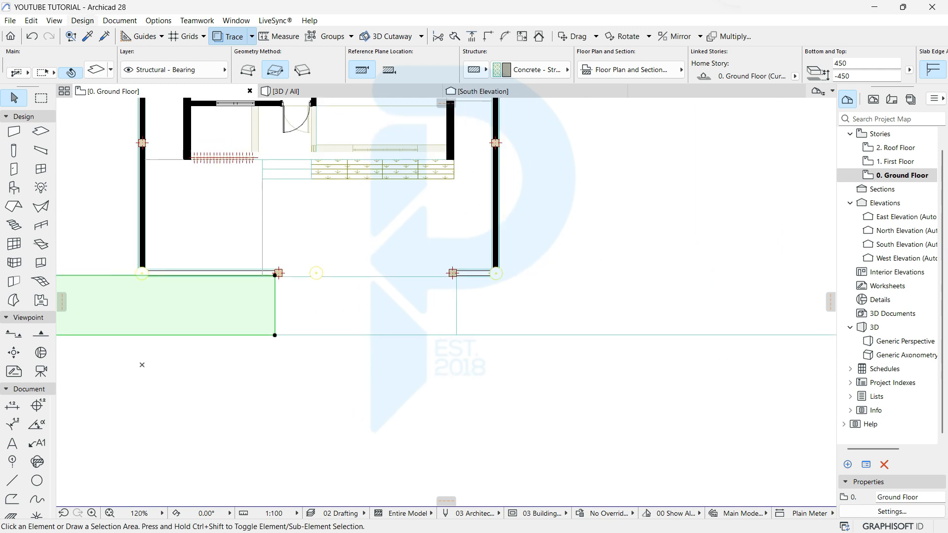
pyautogui.press('Escape')
pyautogui.keyDown('alt'); pyautogui.click(241, 295); pyautogui.keyUp('alt')
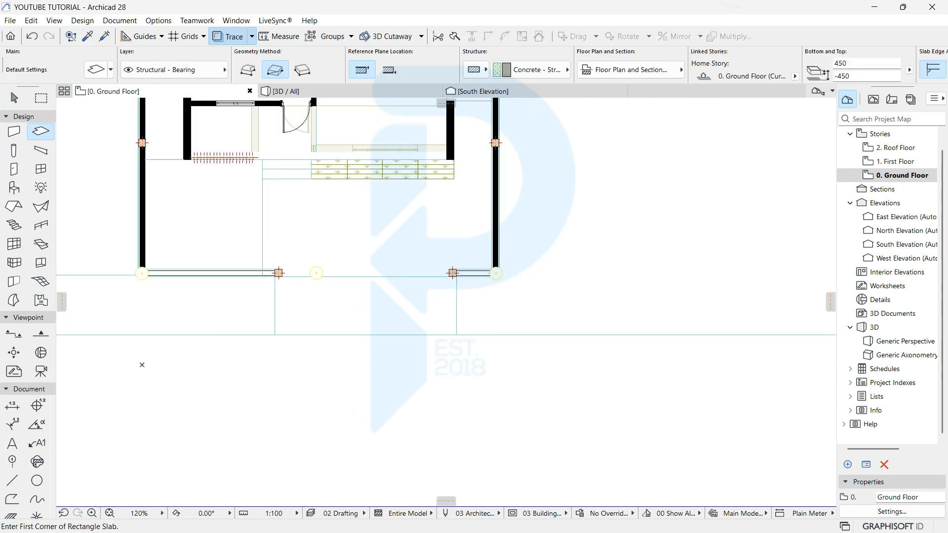
pyautogui.click(456, 336)
pyautogui.scroll(-2, 456, 336)
pyautogui.moveTo(456, 336); pyautogui.dragTo(192, 275, button='middle')
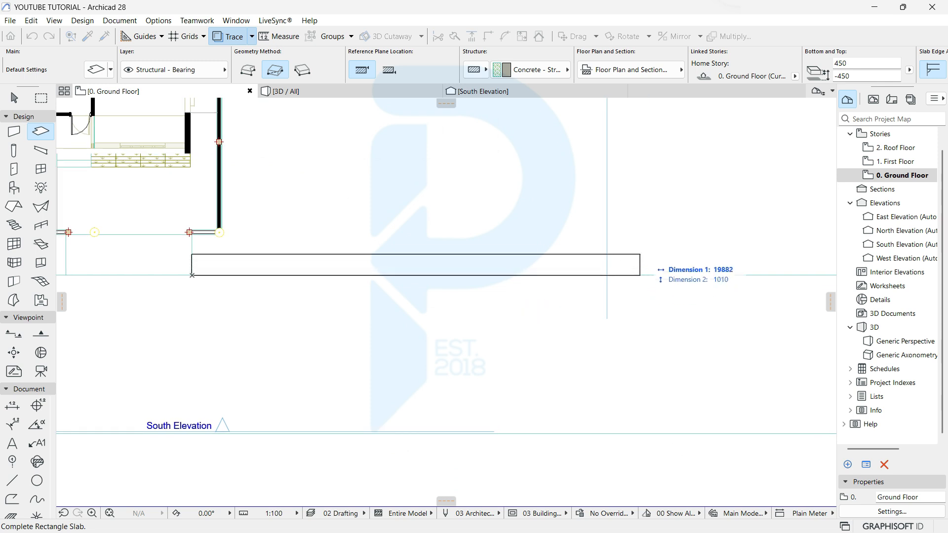
pyautogui.click(655, 234)
pyautogui.press('Escape')
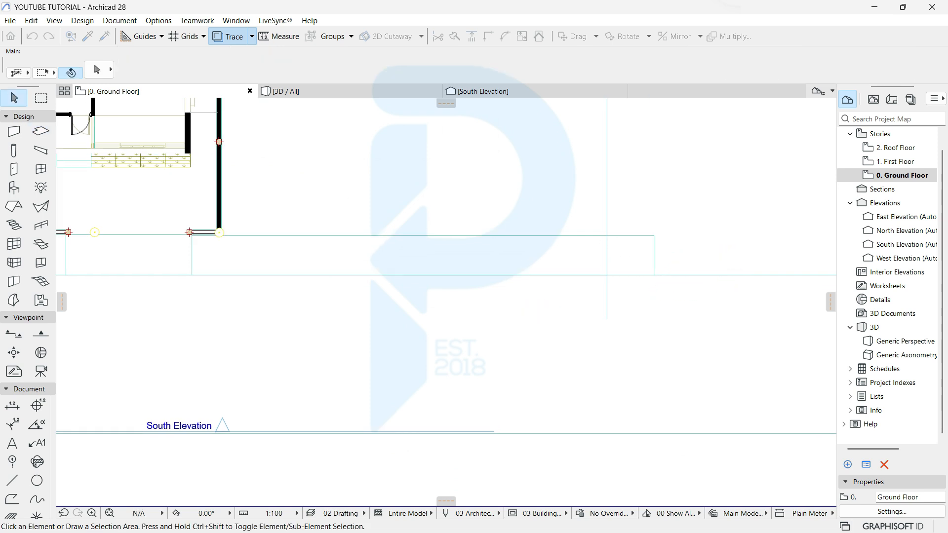
# Step: Offset the right-hand slab's top edge up to the boundary wall line
pyautogui.scroll(7, 180, 252)
pyautogui.scroll(1, 428, 153)
pyautogui.click(479, 173)
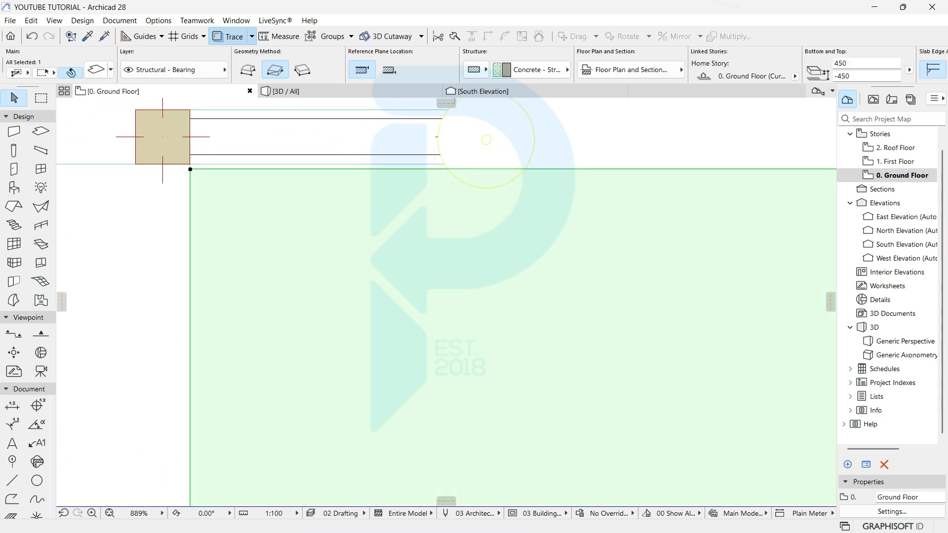
pyautogui.click(233, 170)
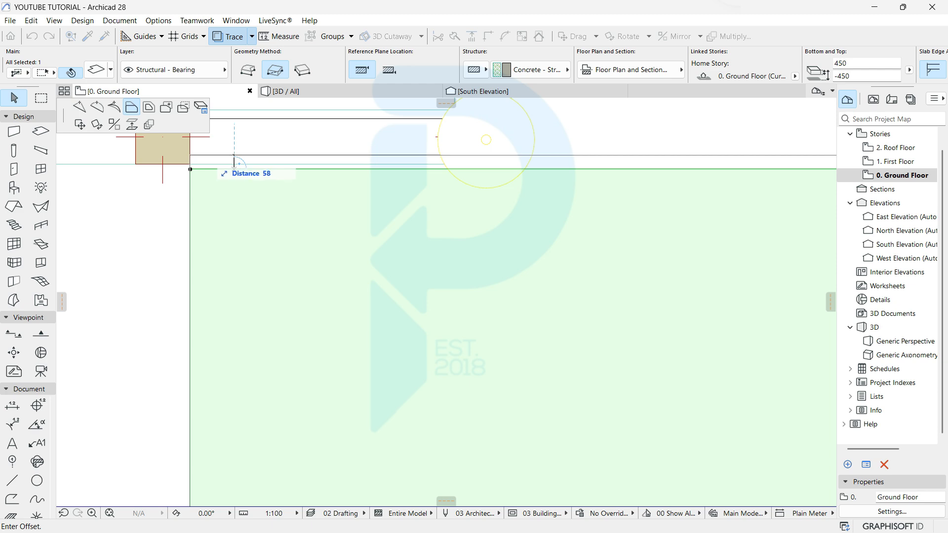
pyautogui.click(233, 155)
pyautogui.press('F3')
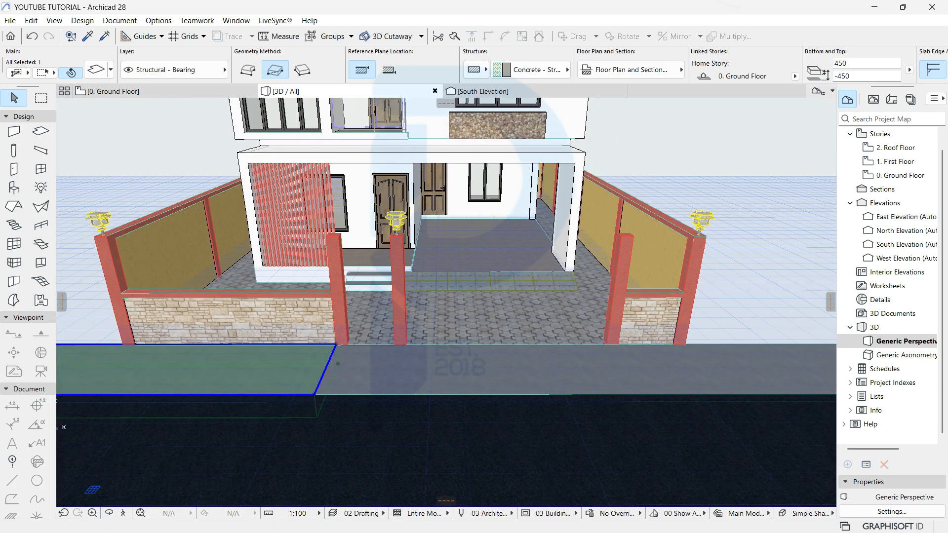
# Step: Override the top surface of both driveway-side slabs with Pavement - Brick Moss
pyautogui.scroll(-6, 474, 65)
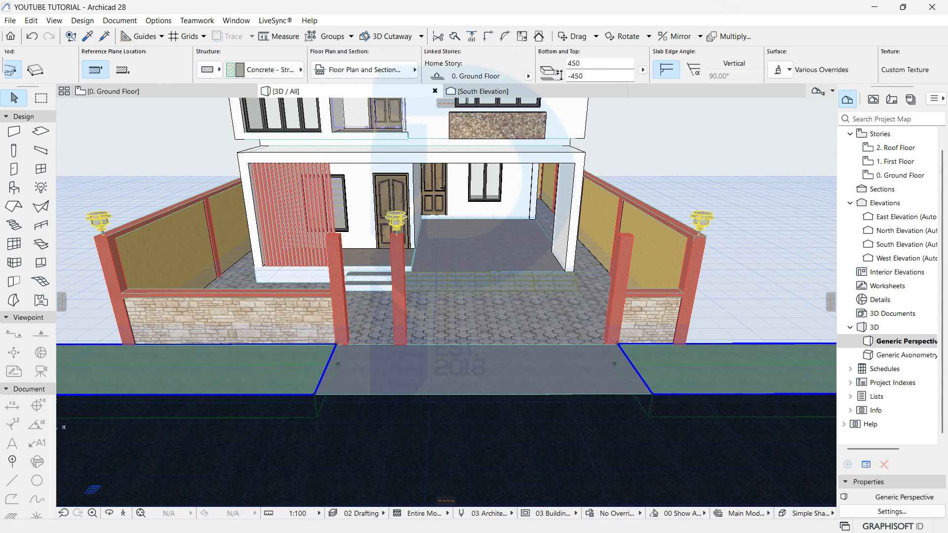
pyautogui.click(780, 69)
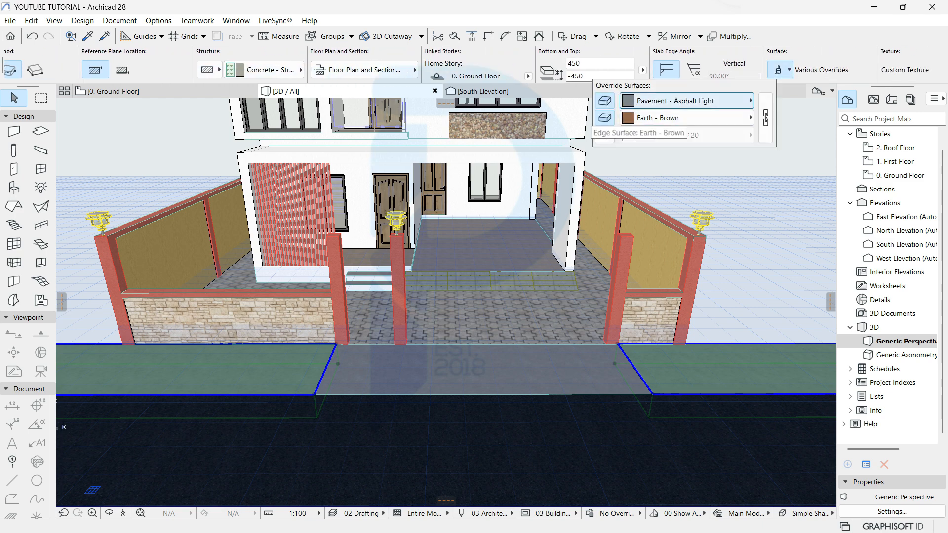
pyautogui.click(686, 100)
pyautogui.click(806, 204)
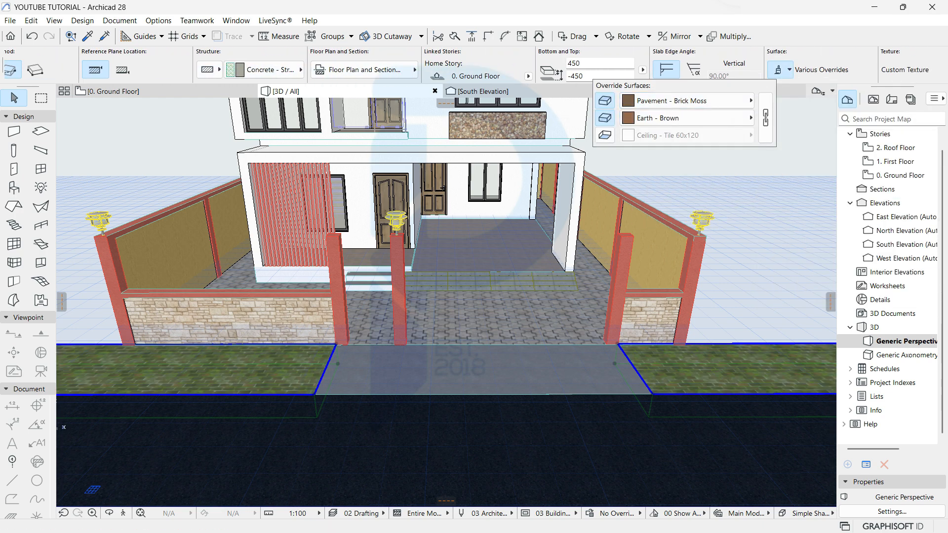
pyautogui.press('Escape')
pyautogui.press('Escape')
pyautogui.keyDown('shift'); pyautogui.moveTo(588, 341); pyautogui.dragTo(539, 394, button='middle'); pyautogui.keyUp('shift')
pyautogui.scroll(3, 556, 307)
# Step: Orbit the 3D model to inspect wall, lamp piers and driveway, then return to the 0. Ground Floor plan
pyautogui.scroll(1, 556, 307)
pyautogui.keyDown('shift'); pyautogui.moveTo(539, 394); pyautogui.dragTo(500, 391, button='middle'); pyautogui.keyUp('shift')
pyautogui.scroll(-2, 544, 366)
pyautogui.scroll(-1, 514, 388)
pyautogui.scroll(2, 502, 401)
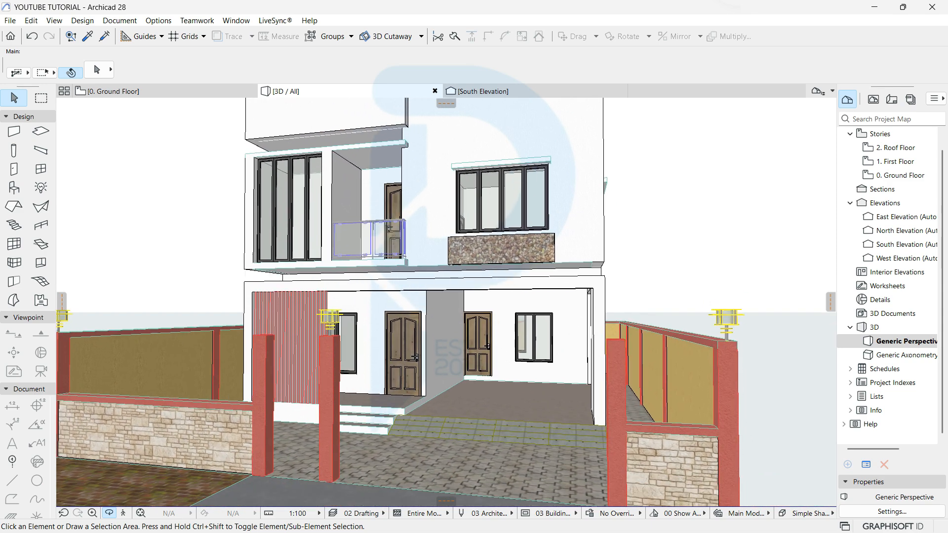
pyautogui.scroll(-5, 403, 302)
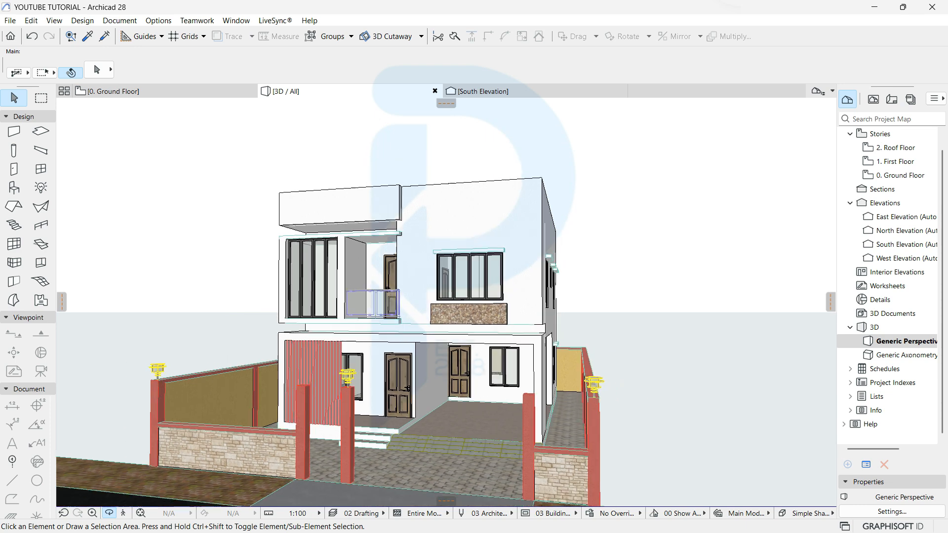
pyautogui.keyDown('shift'); pyautogui.moveTo(445, 302); pyautogui.dragTo(493, 292, button='middle'); pyautogui.keyUp('shift')
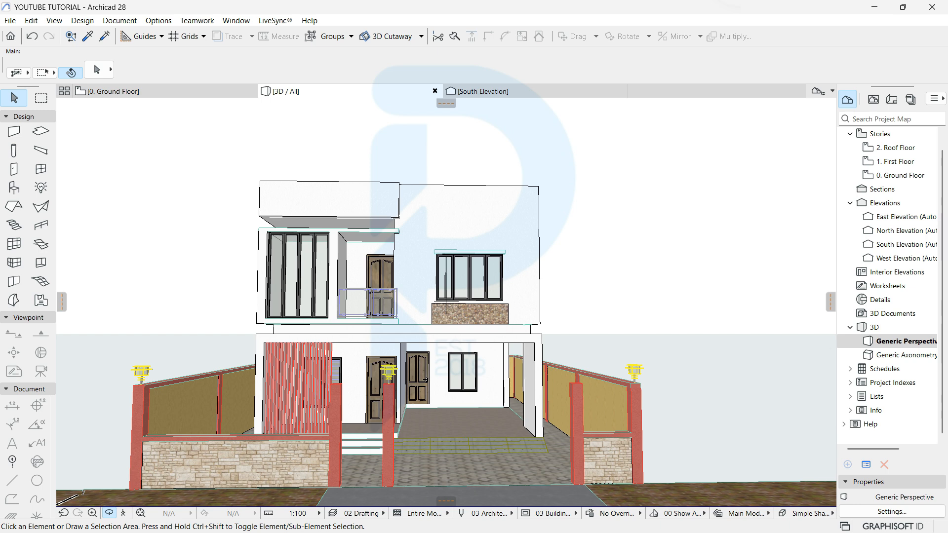
pyautogui.moveTo(446, 302); pyautogui.dragTo(412, 277, button='middle')
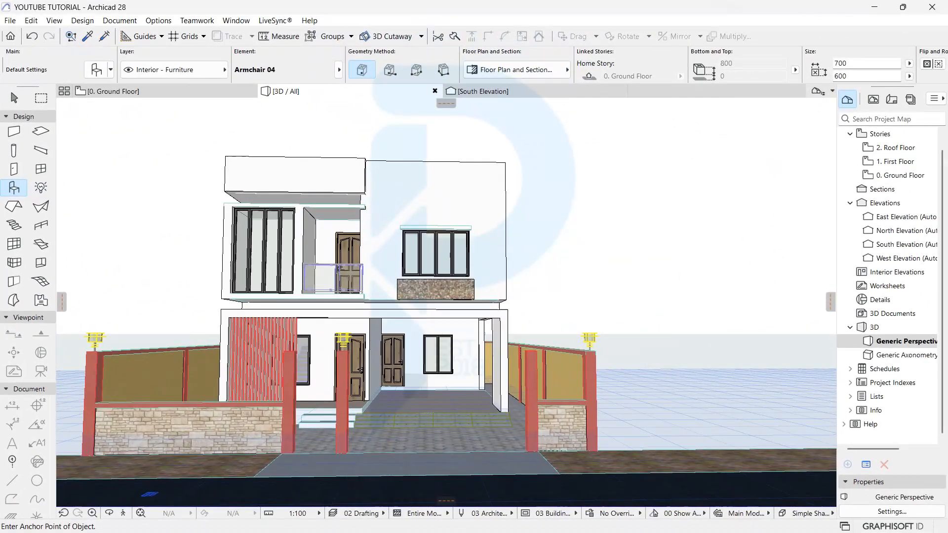
pyautogui.scroll(4, 348, 435)
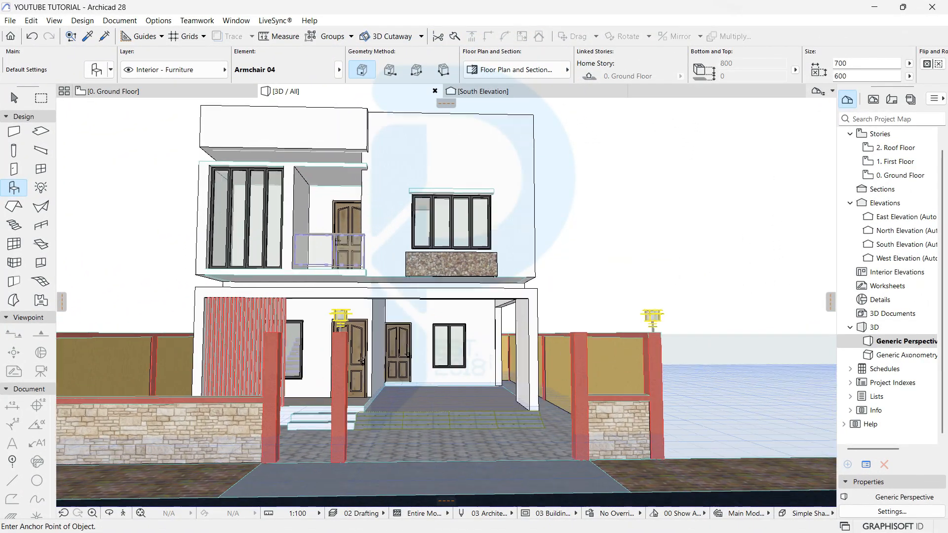
pyautogui.moveTo(348, 436); pyautogui.dragTo(510, 387, button='middle')
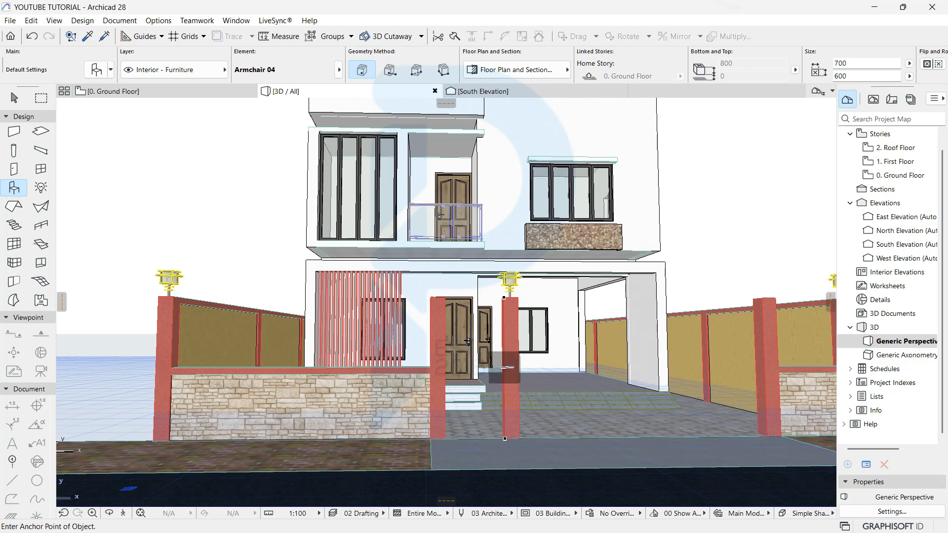
pyautogui.press('o')
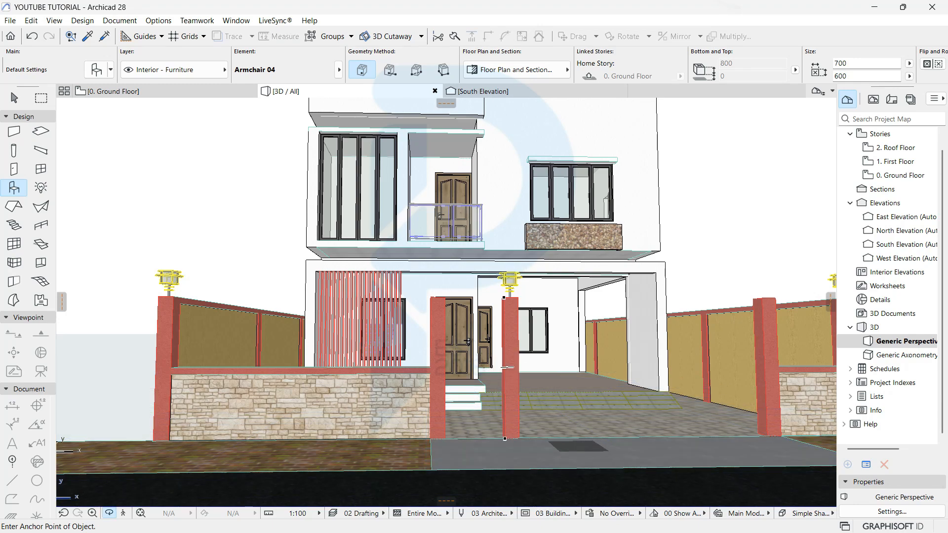
pyautogui.scroll(-5, 447, 302)
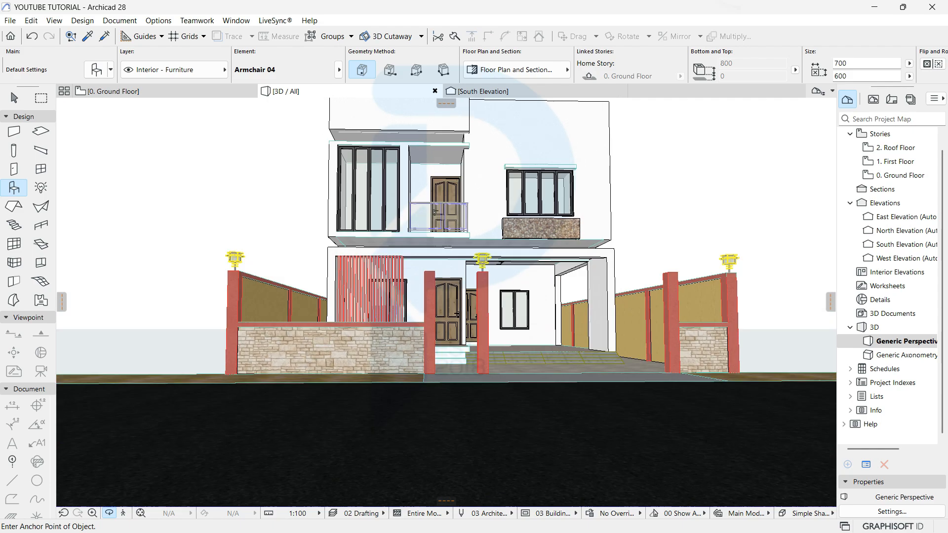
pyautogui.moveTo(460, 302)
pyautogui.mouseDown()
pyautogui.moveTo(457, 340)
pyautogui.moveTo(430, 368)
pyautogui.moveTo(462, 307)
pyautogui.moveTo(446, 301)
pyautogui.mouseUp()
pyautogui.scroll(3, 430, 368)
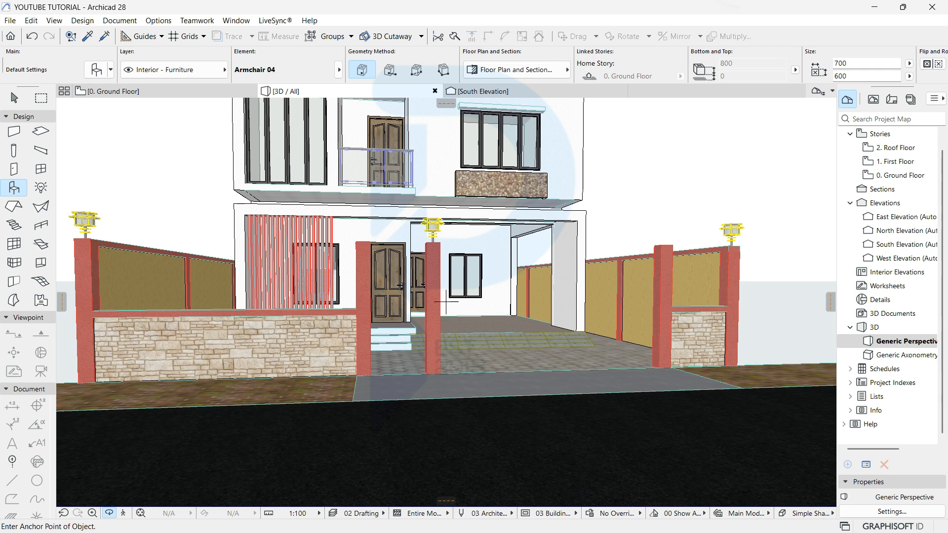
pyautogui.click(165, 92)
pyautogui.scroll(8, 289, 282)
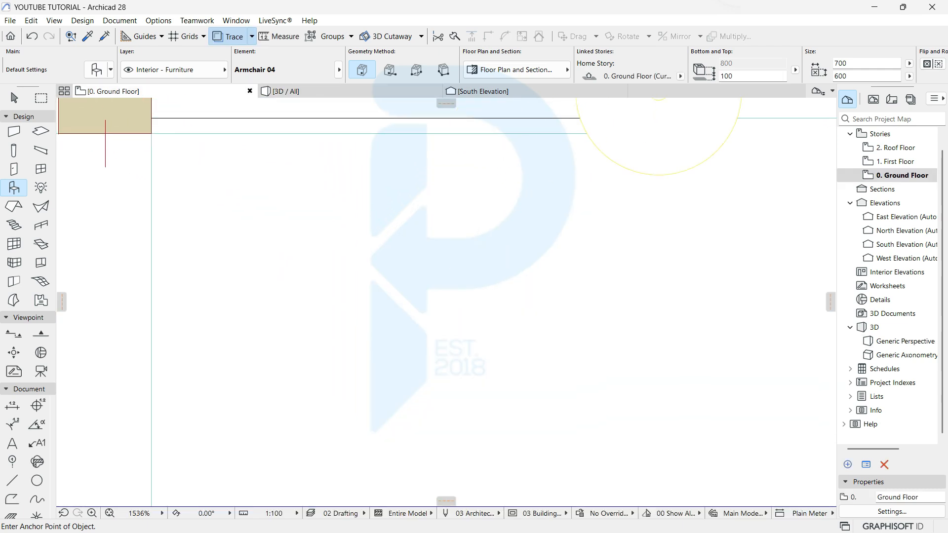
# Step: Search 'fenc' in Object Default Settings and choose the Fence Vertical part
pyautogui.scroll(-10, 105, 134)
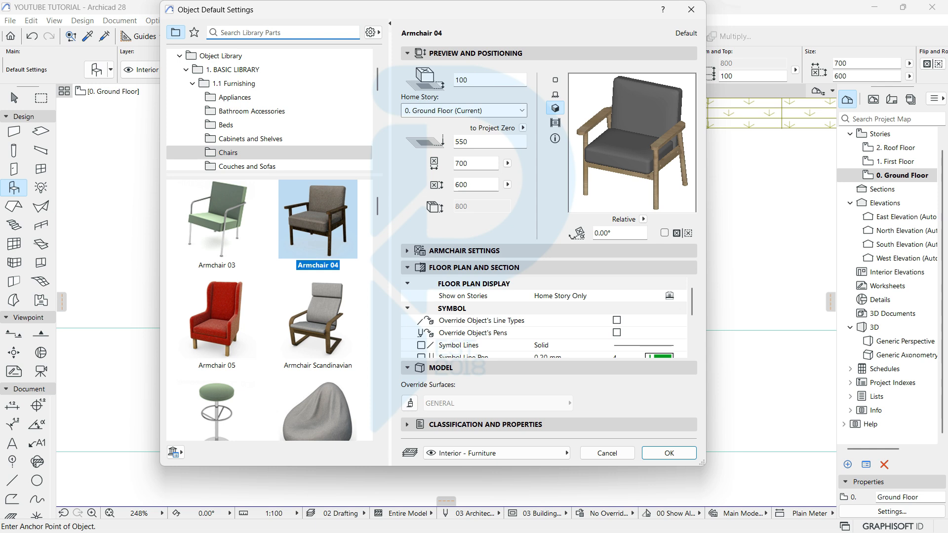
pyautogui.write('fenc')
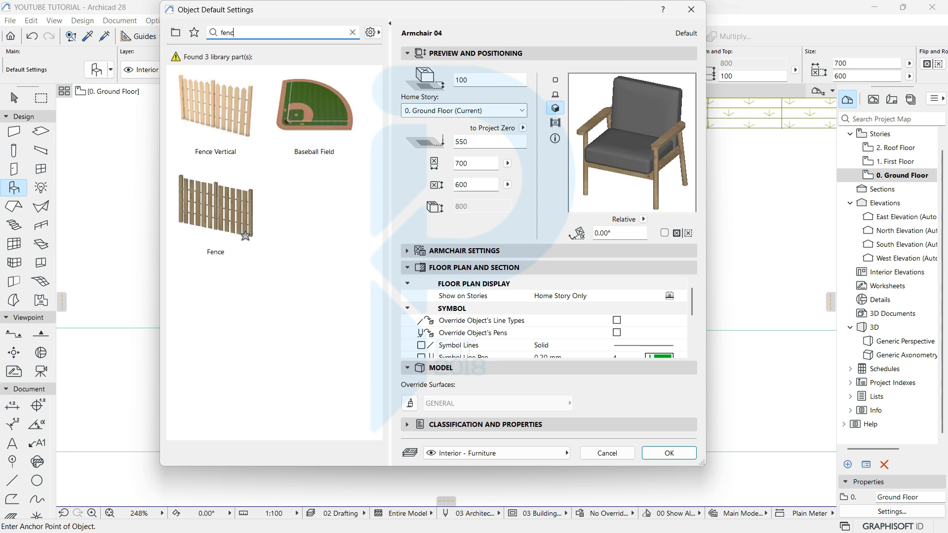
pyautogui.click(216, 109)
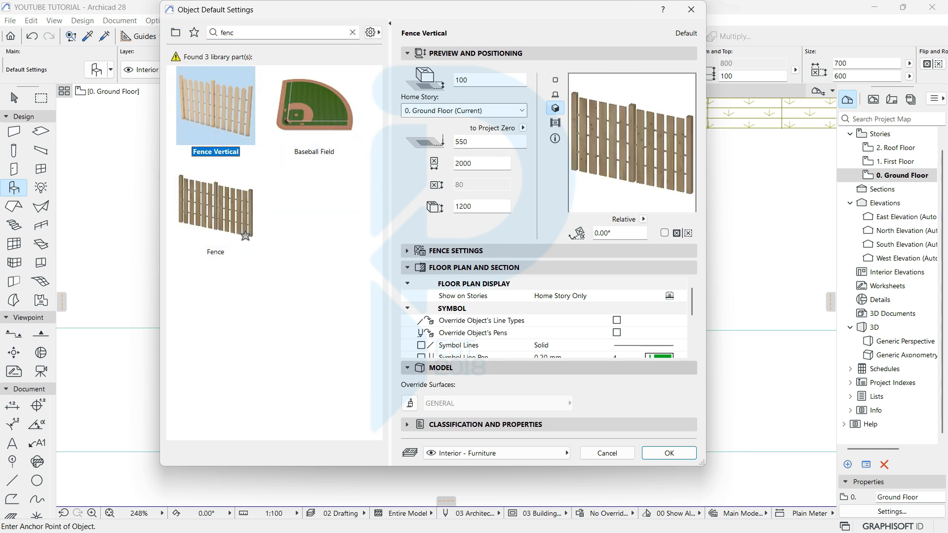
pyautogui.click(353, 33)
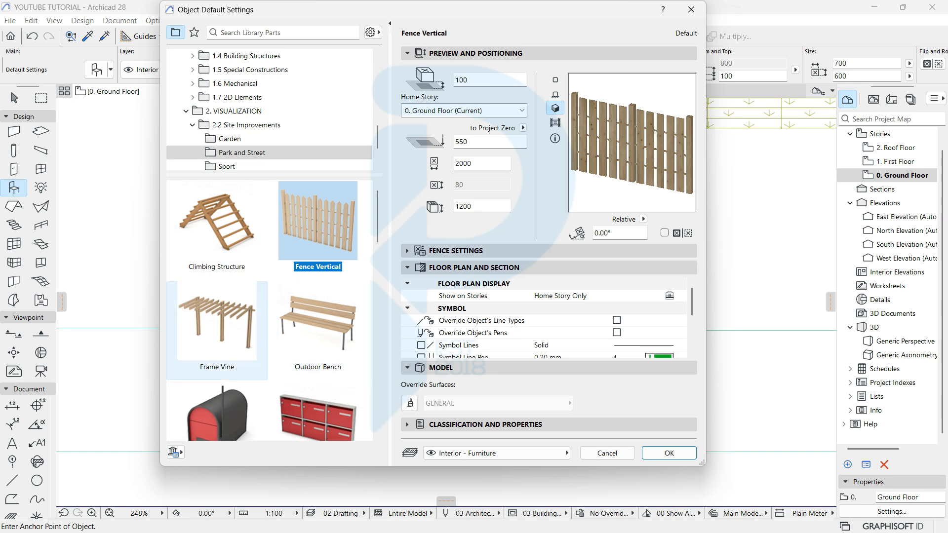
pyautogui.scroll(-8, 318, 306)
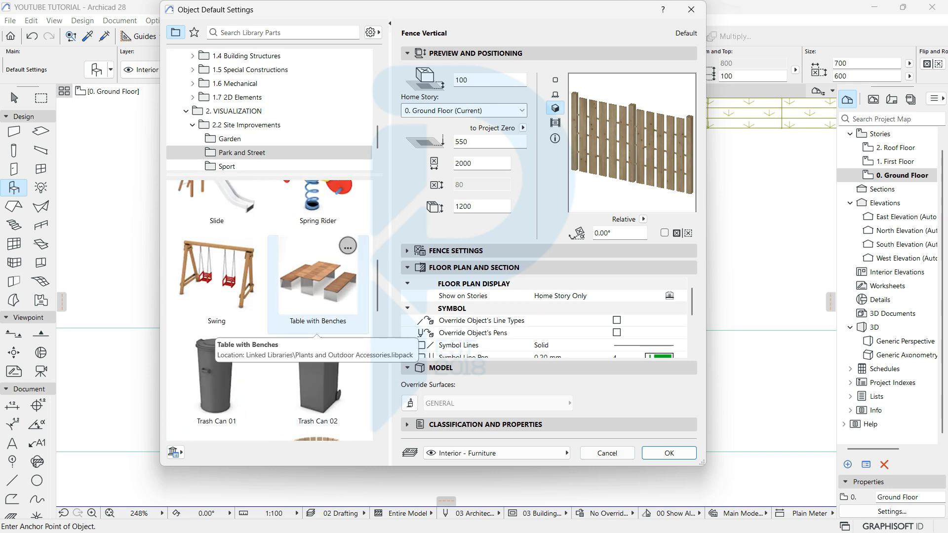
pyautogui.scroll(-10, 317, 306)
pyautogui.scroll(6, 318, 306)
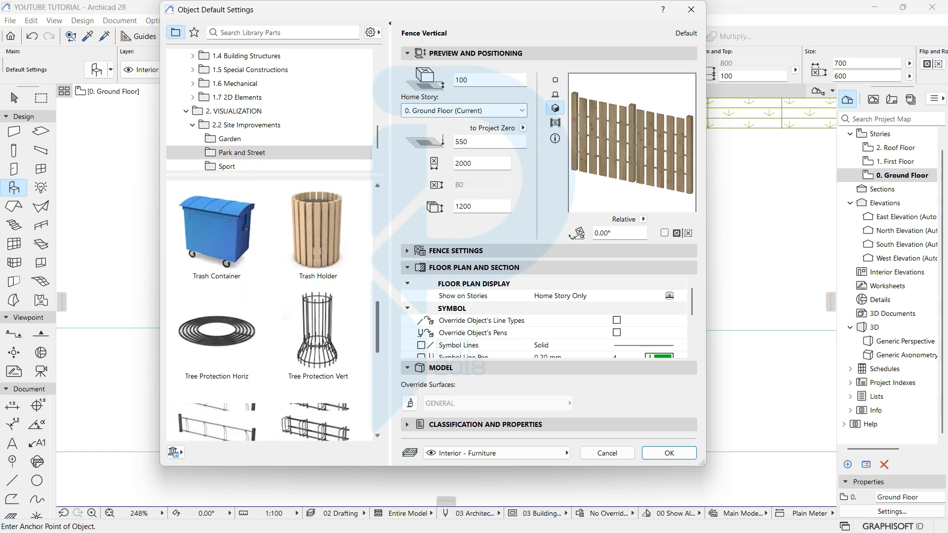
pyautogui.moveTo(377, 327); pyautogui.dragTo(378, 216)
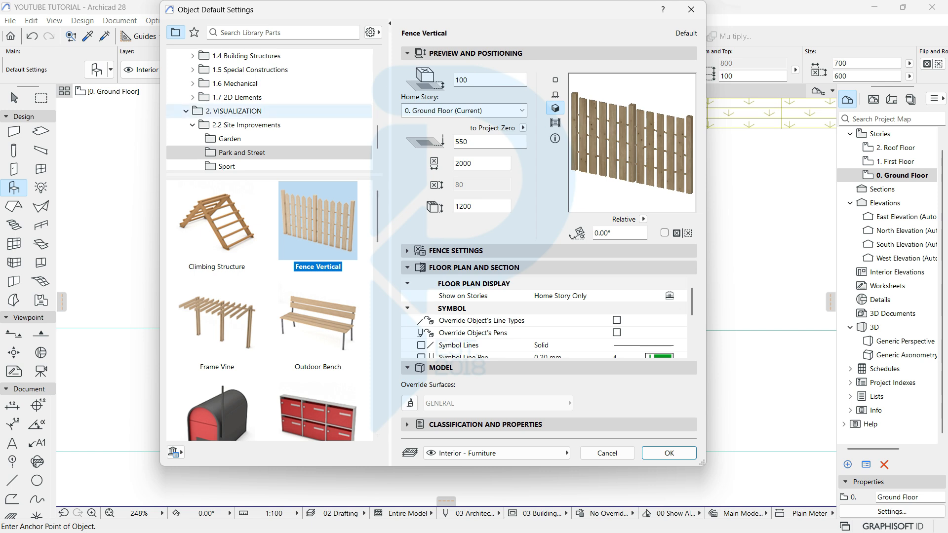
# Step: Set the fence's Bottom Offset to 600 and its height to 800
pyautogui.moveTo(474, 80); pyautogui.dragTo(391, 78)
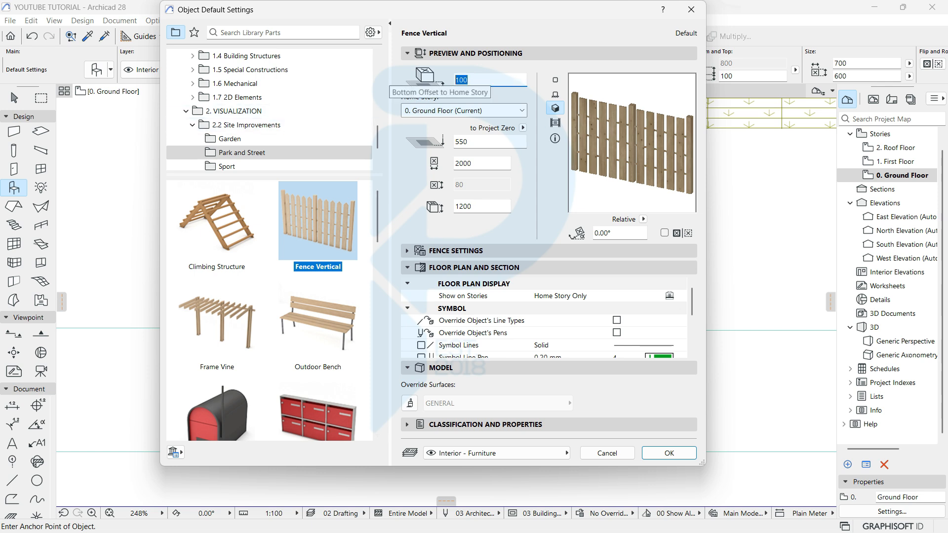
pyautogui.write('6')
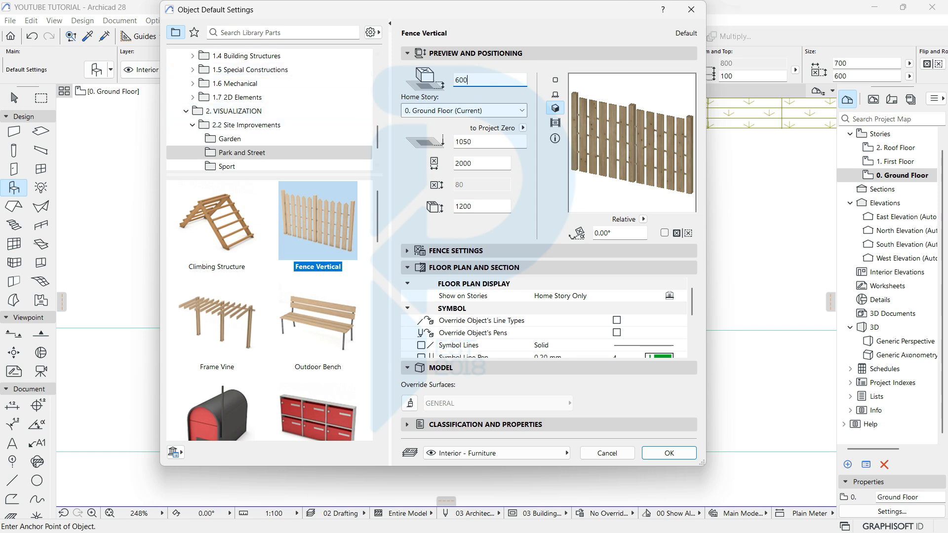
pyautogui.moveTo(475, 206); pyautogui.dragTo(264, 208)
pyautogui.write('800')
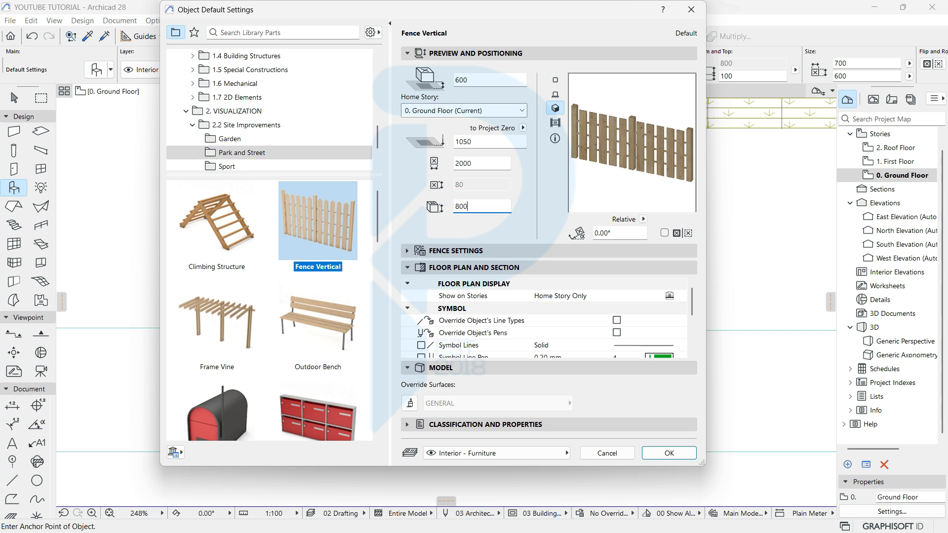
pyautogui.click(494, 251)
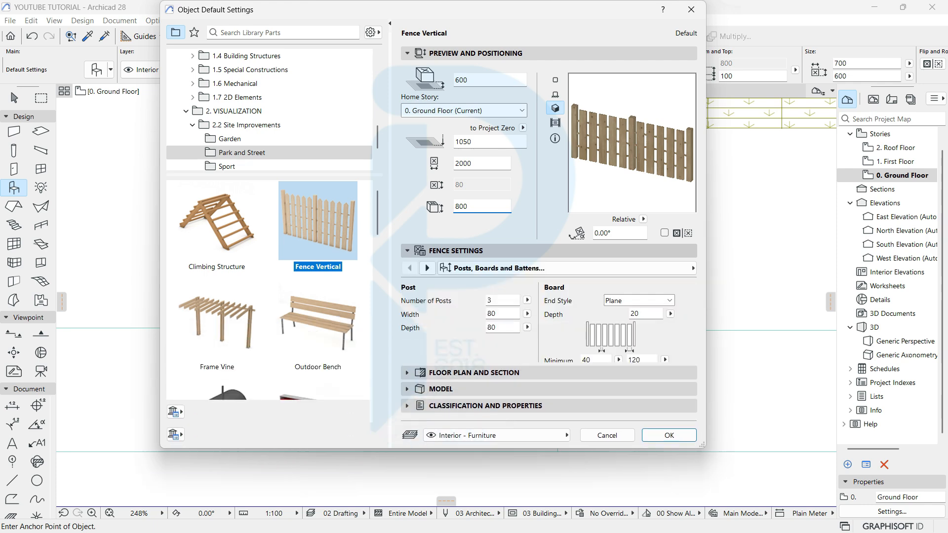
# Step: Set fence post width and depth to 50, board gap to 50 and minimum board gap to 75
pyautogui.press('super')
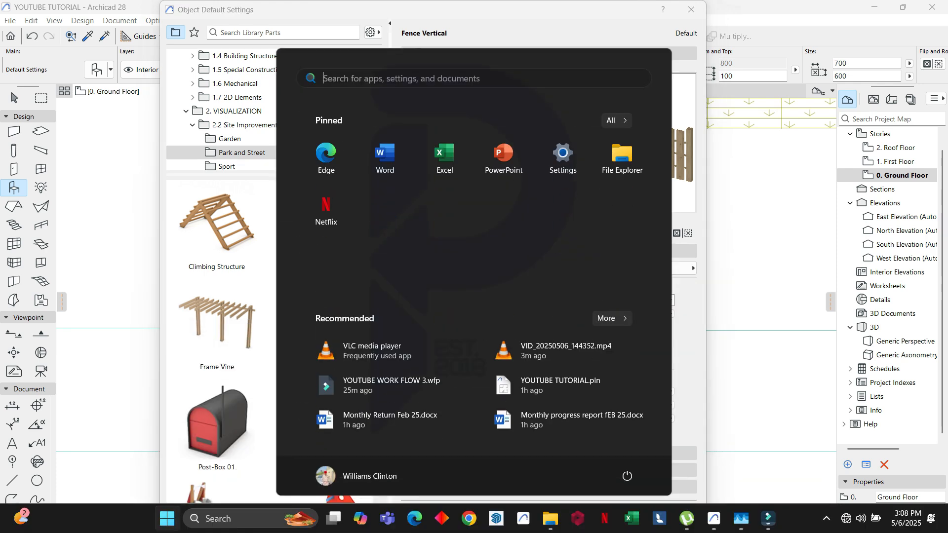
pyautogui.press('super')
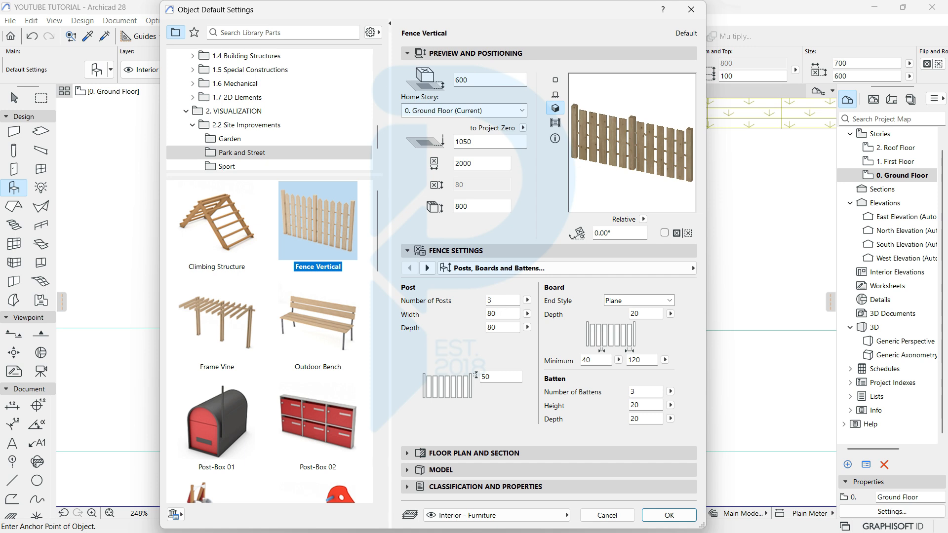
pyautogui.doubleClick(496, 314)
pyautogui.write('5')
pyautogui.press('Tab')
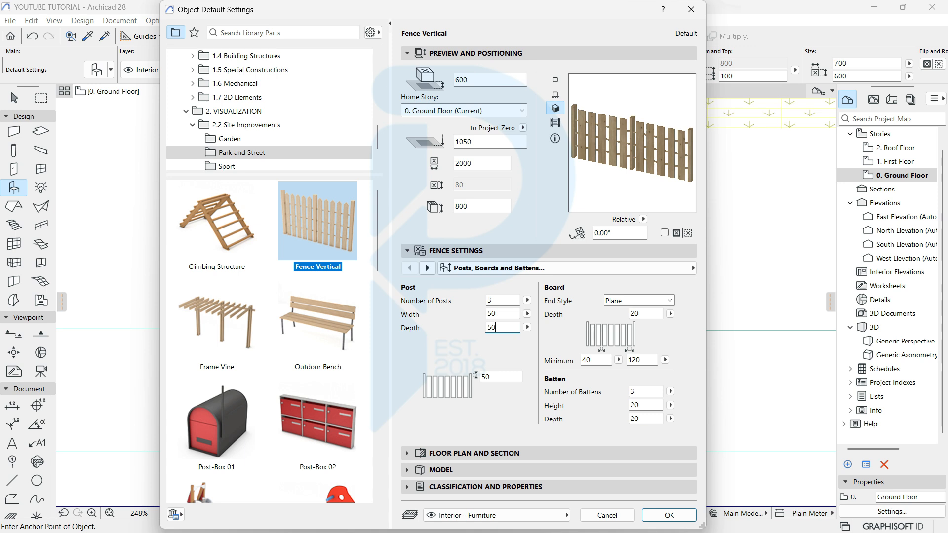
pyautogui.click(642, 360)
pyautogui.moveTo(645, 361); pyautogui.dragTo(623, 360)
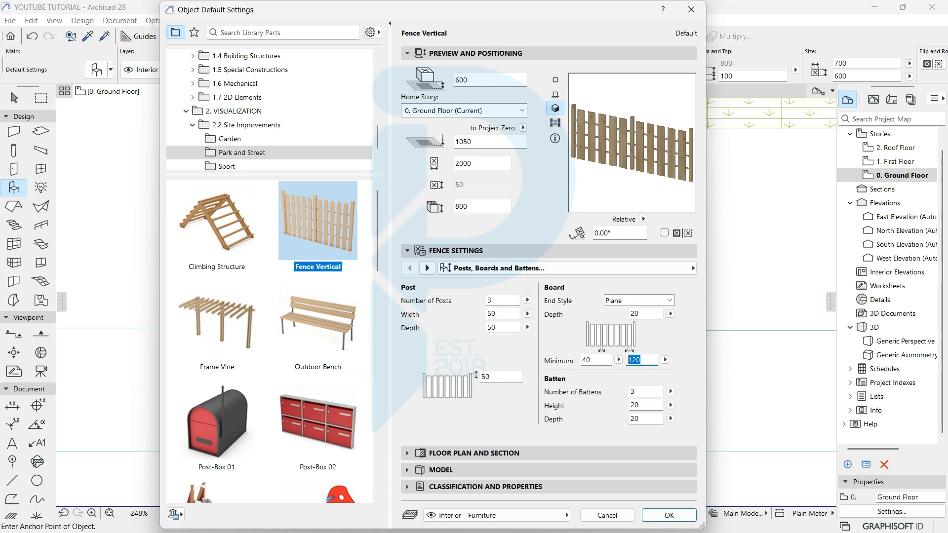
pyautogui.write('50')
pyautogui.press('Tab')
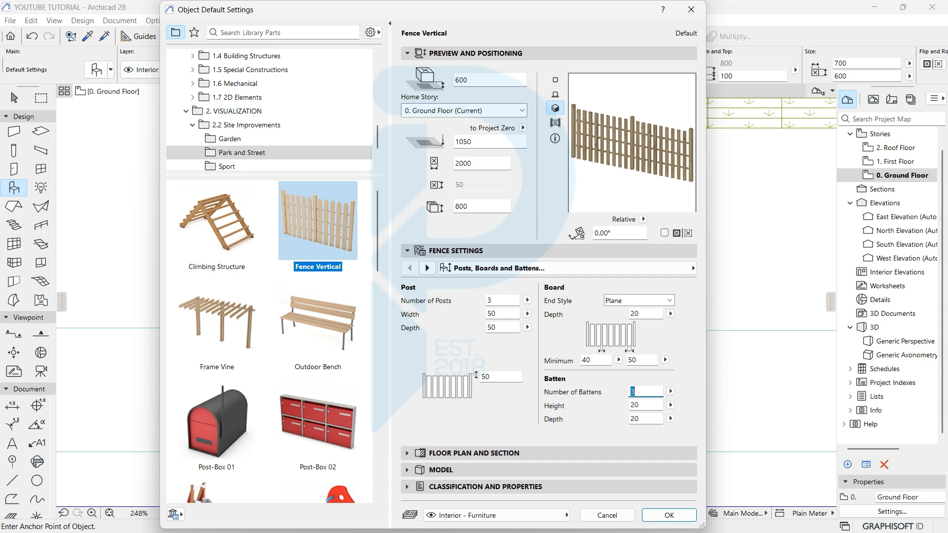
pyautogui.doubleClick(588, 360)
pyautogui.press('Tab')
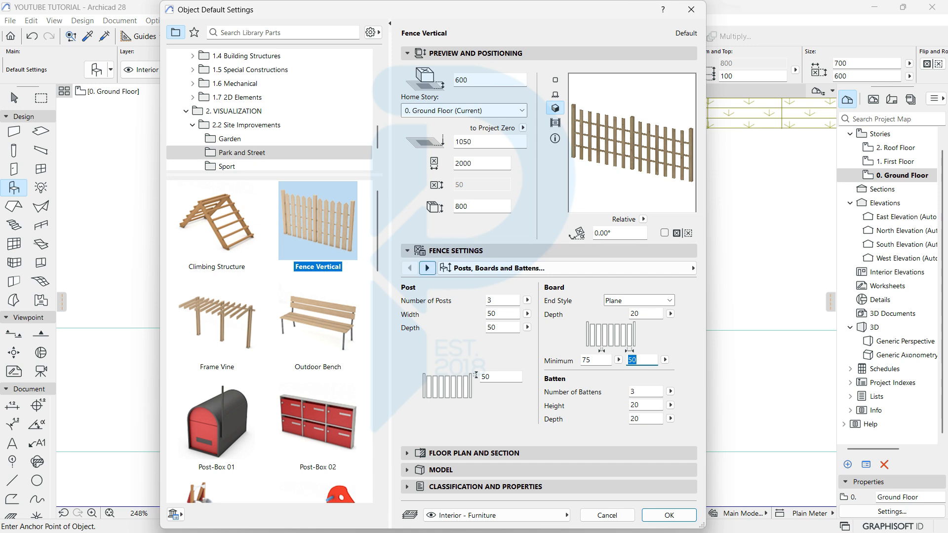
# Step: Give the fence slats, posts and battens a Metal - Chrome 01 surface and confirm the settings
pyautogui.click(428, 268)
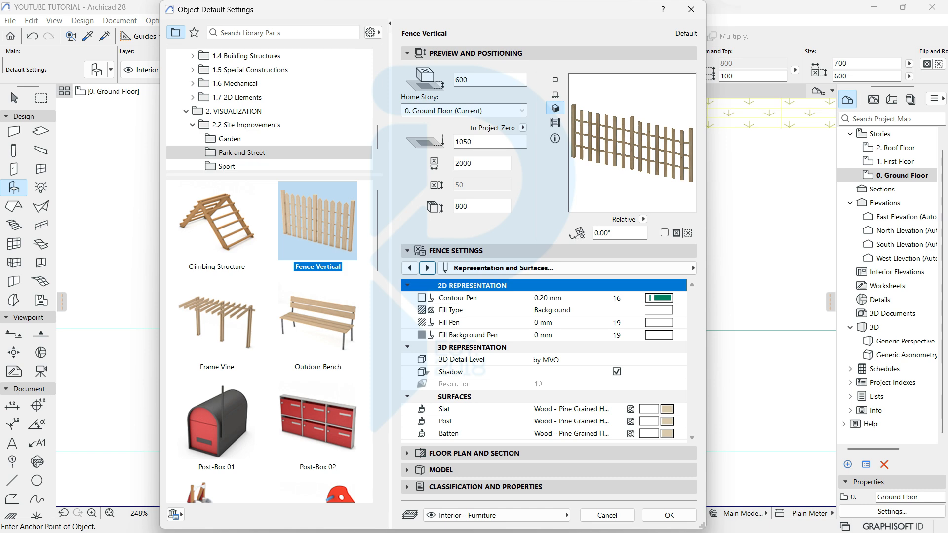
pyautogui.click(680, 409)
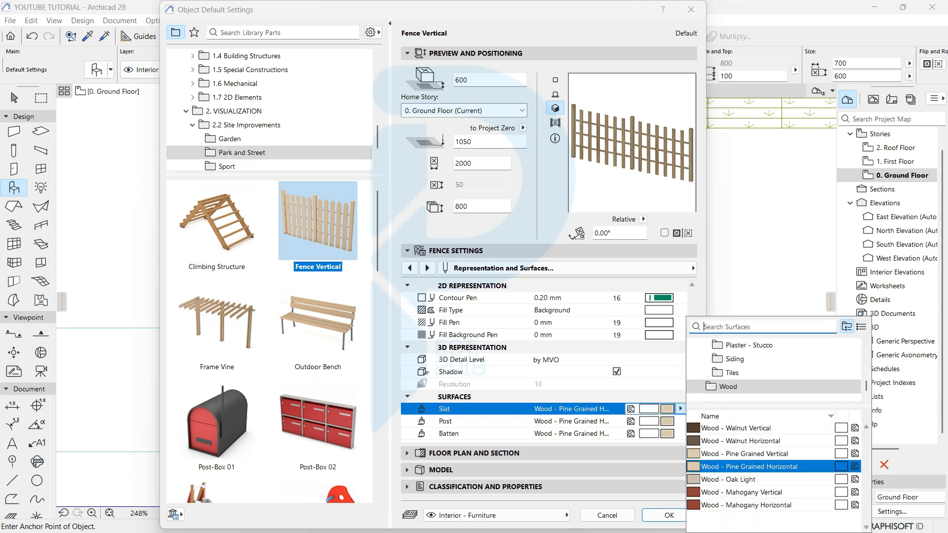
pyautogui.write('m')
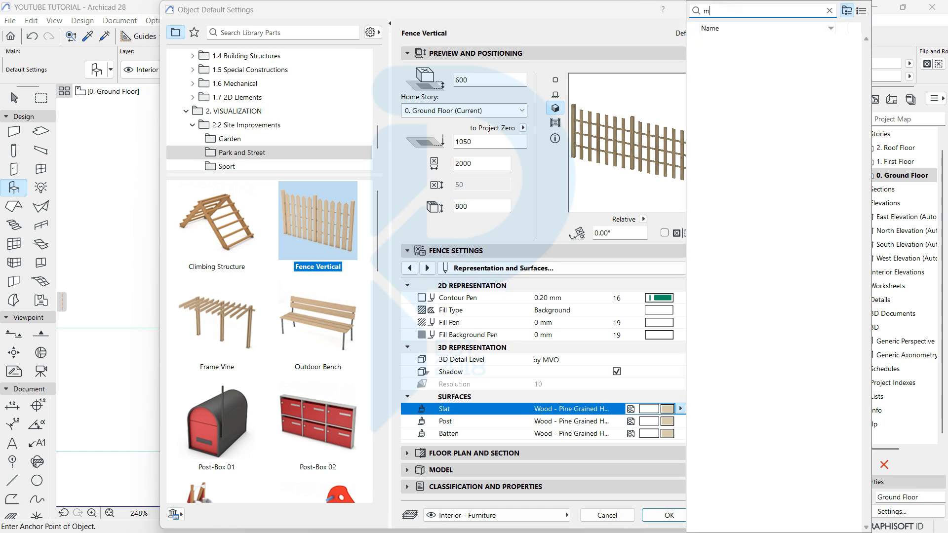
pyautogui.write('ret')
pyautogui.click(745, 91)
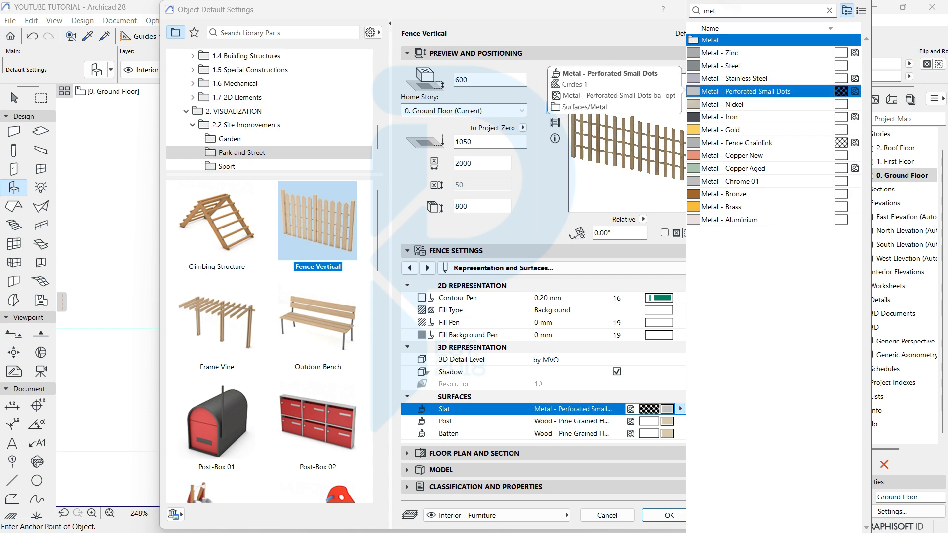
pyautogui.click(741, 194)
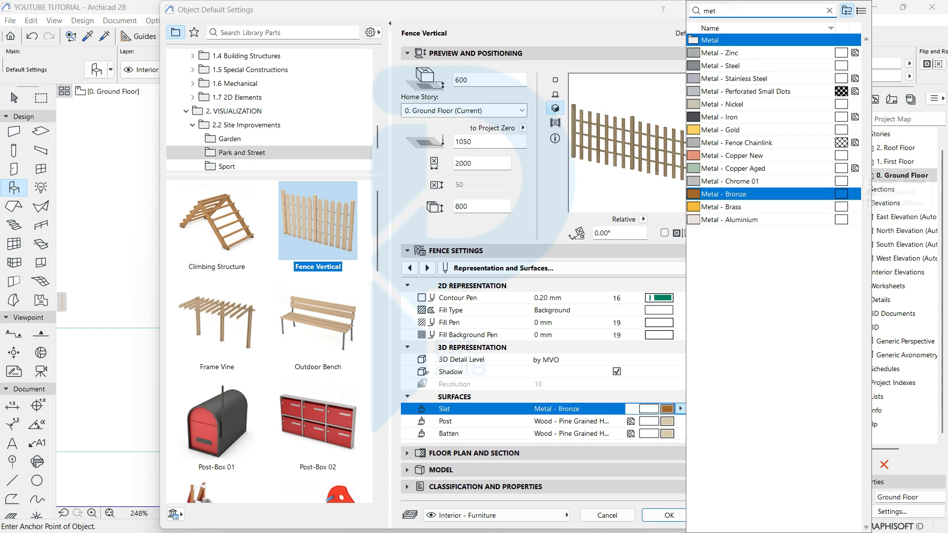
pyautogui.click(741, 182)
pyautogui.click(680, 422)
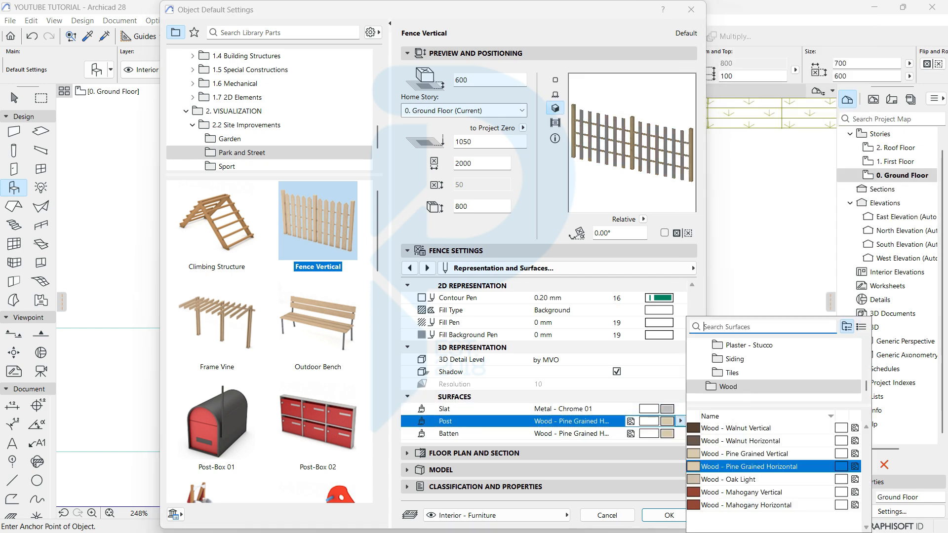
pyautogui.write('met')
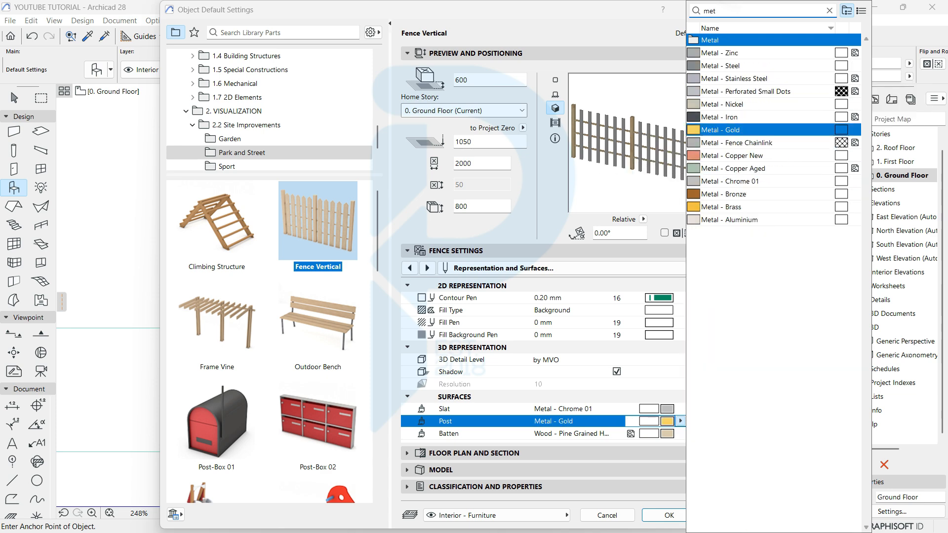
pyautogui.click(740, 181)
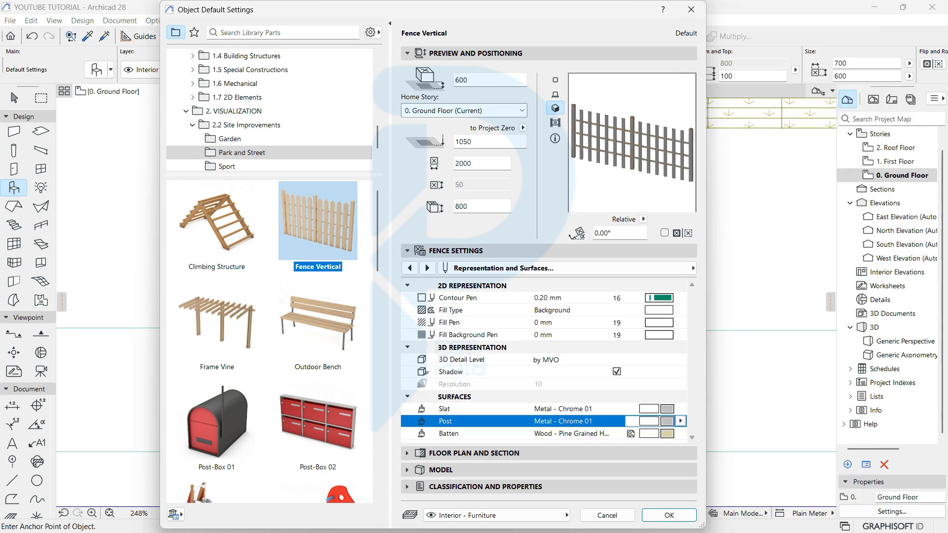
pyautogui.click(681, 433)
pyautogui.write('me')
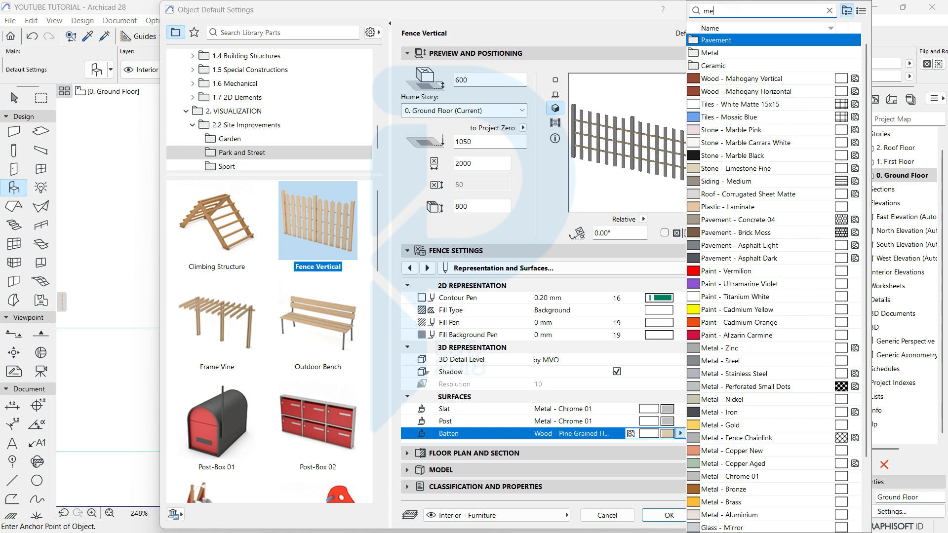
pyautogui.write('t')
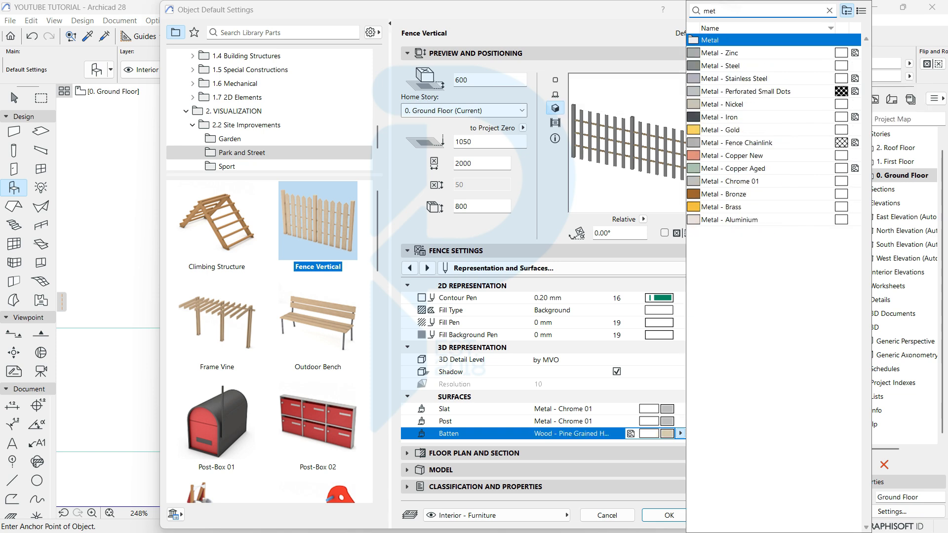
pyautogui.click(730, 181)
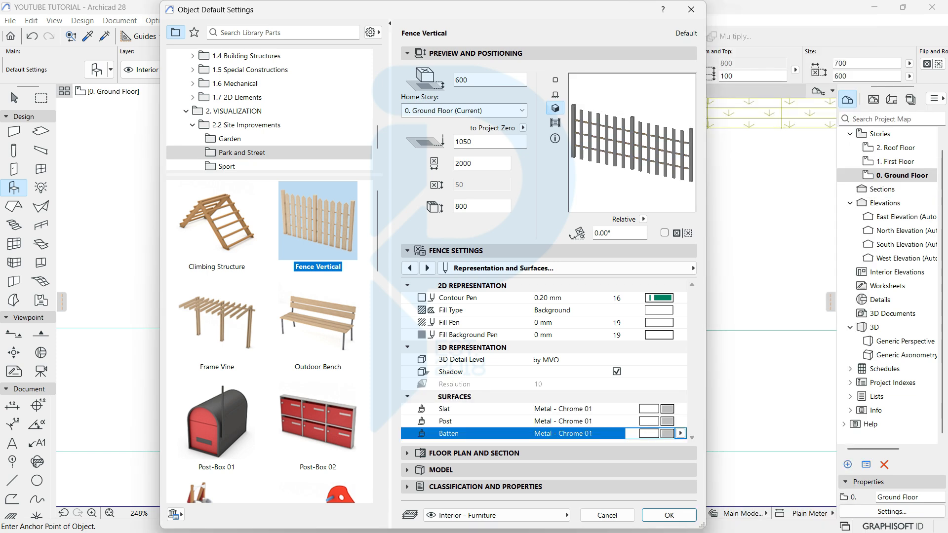
pyautogui.click(669, 515)
# Step: Place the Fence Vertical object on the left front wall and select it
pyautogui.scroll(2, 339, 295)
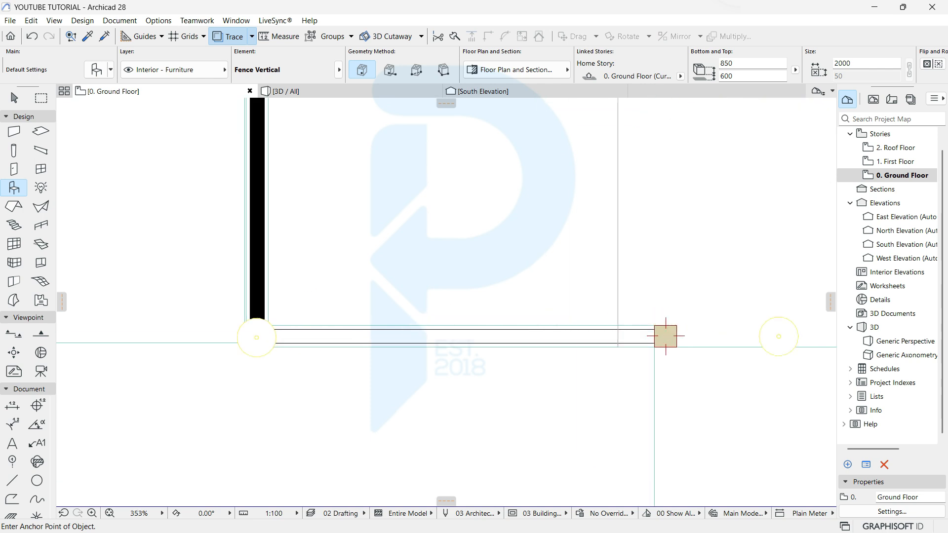
pyautogui.click(290, 355)
pyautogui.press('Escape')
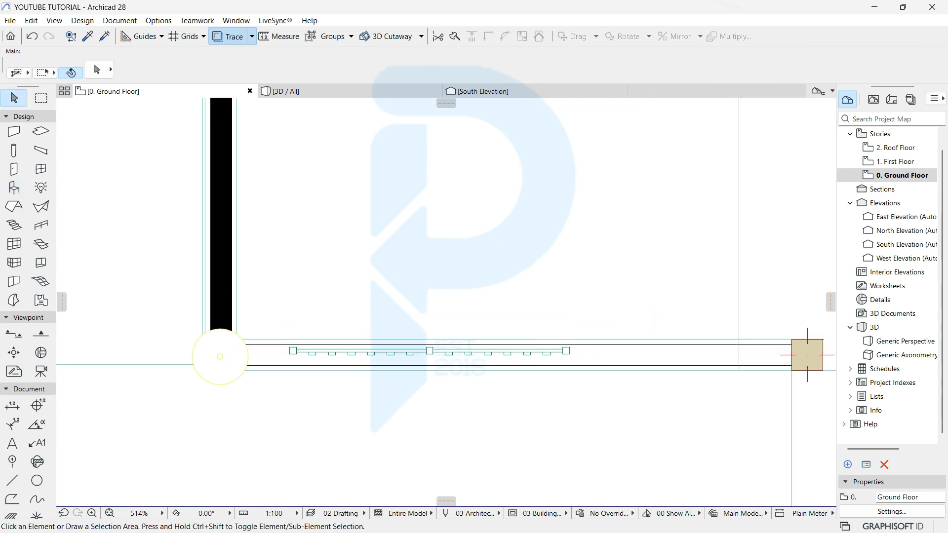
pyautogui.click(293, 351)
# Step: Stretch the fence's left end to the lamp pier and its right end to the column
pyautogui.scroll(4, 293, 351)
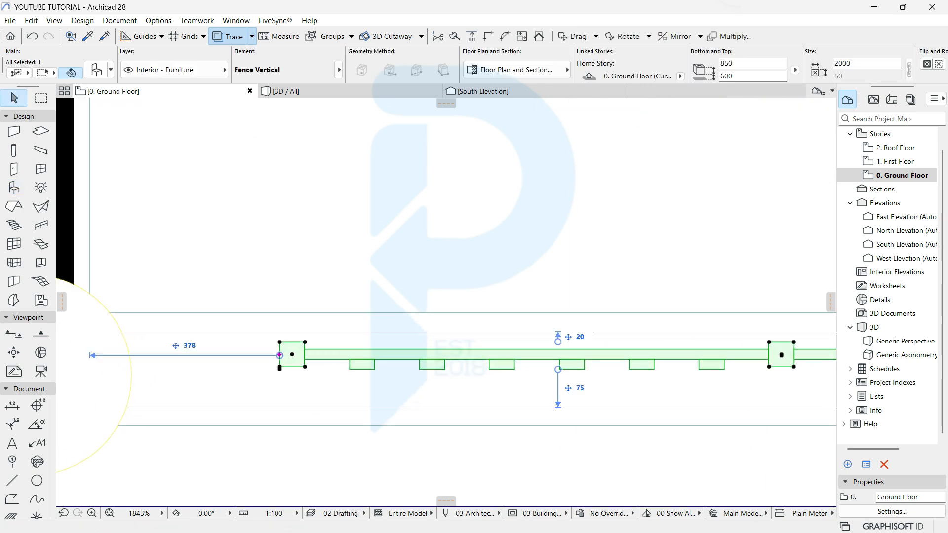
pyautogui.click(280, 355)
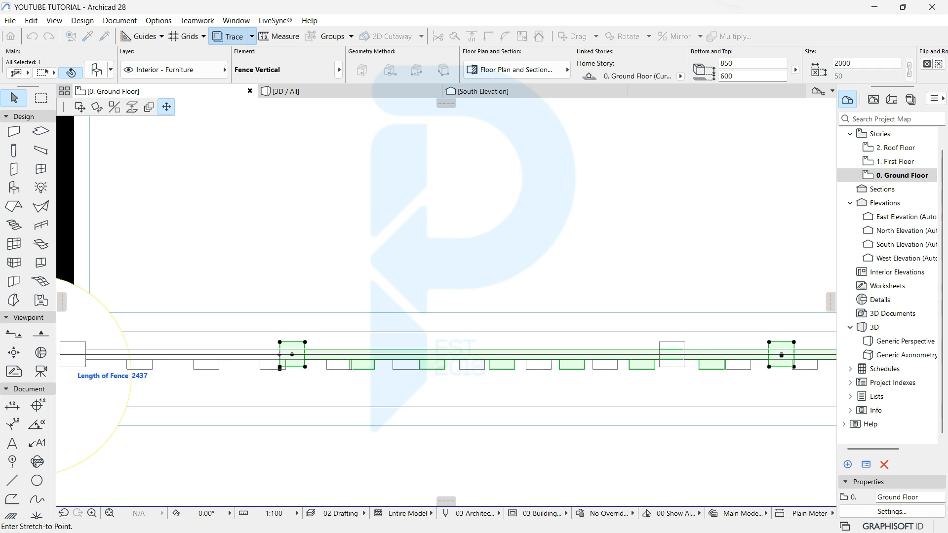
pyautogui.click(63, 354)
pyautogui.scroll(-3, 63, 346)
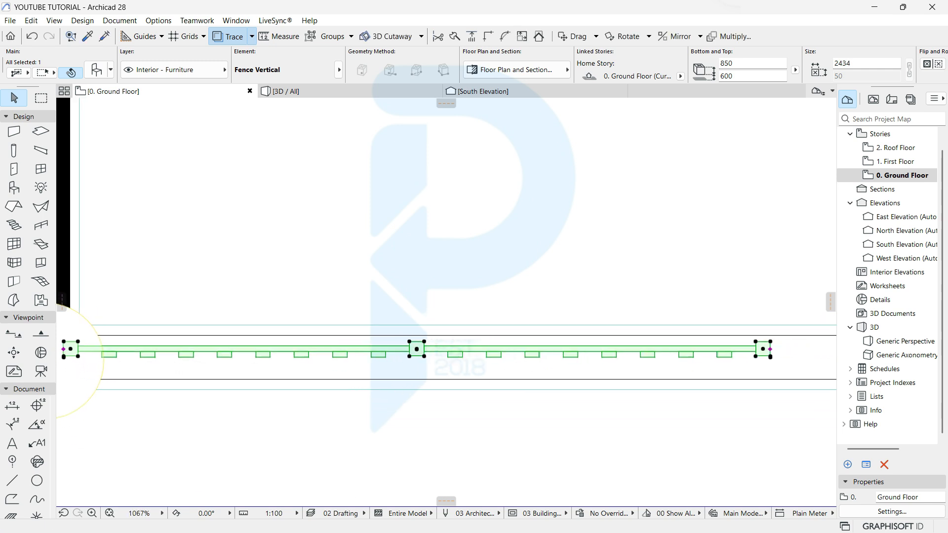
pyautogui.moveTo(706, 357); pyautogui.dragTo(230, 301, button='middle')
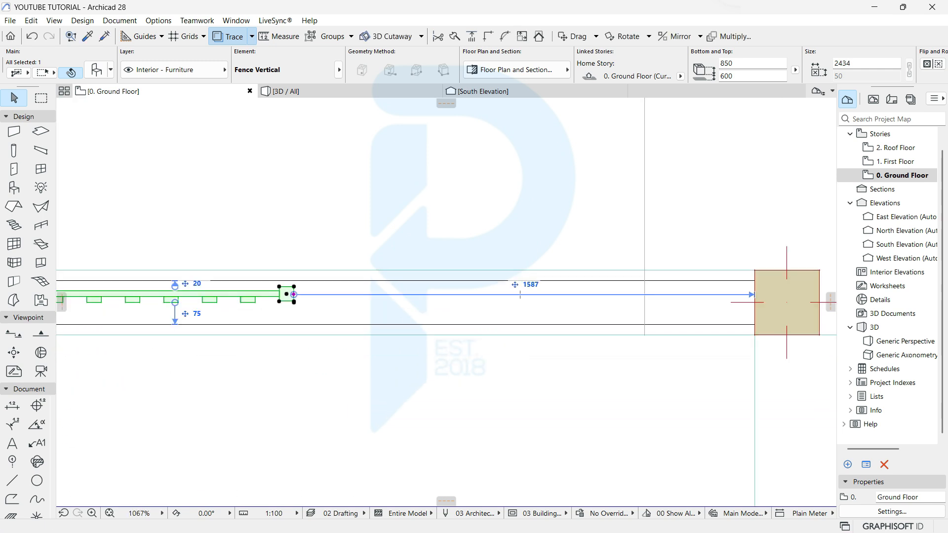
pyautogui.click(294, 294)
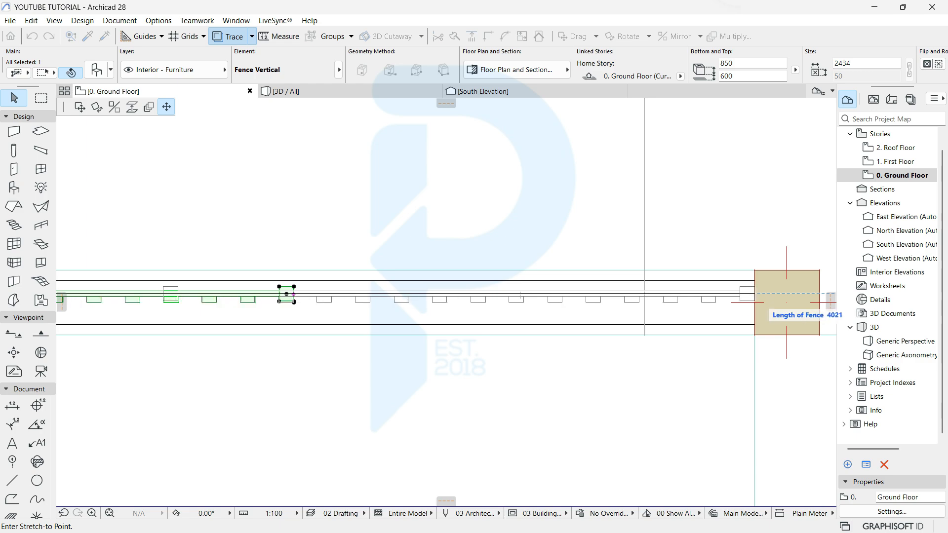
pyautogui.click(754, 294)
pyautogui.click(285, 91)
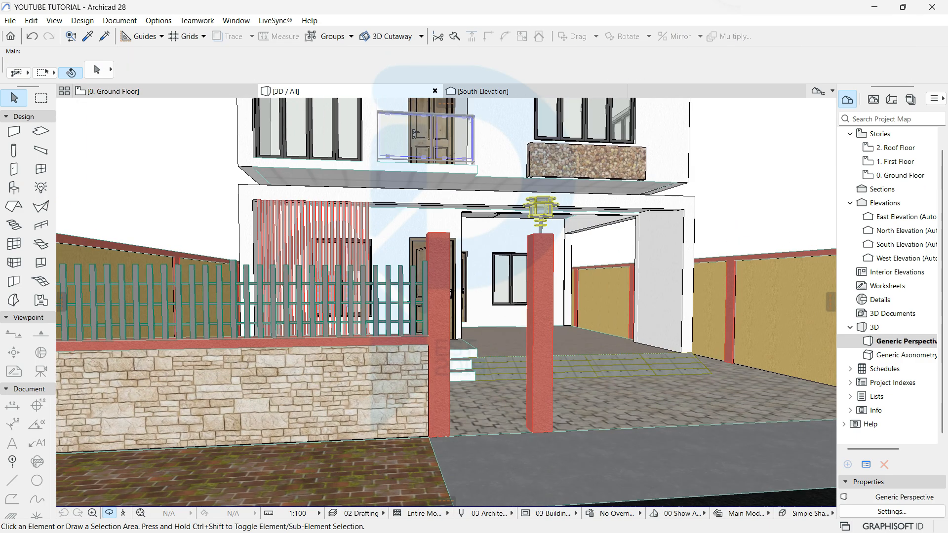
# Step: In 3D, set the front fence's Bottom height to 1000 so it sits on the wall top
pyautogui.keyDown('shift'); pyautogui.moveTo(446, 301); pyautogui.dragTo(548, 321, button='middle'); pyautogui.keyUp('shift')
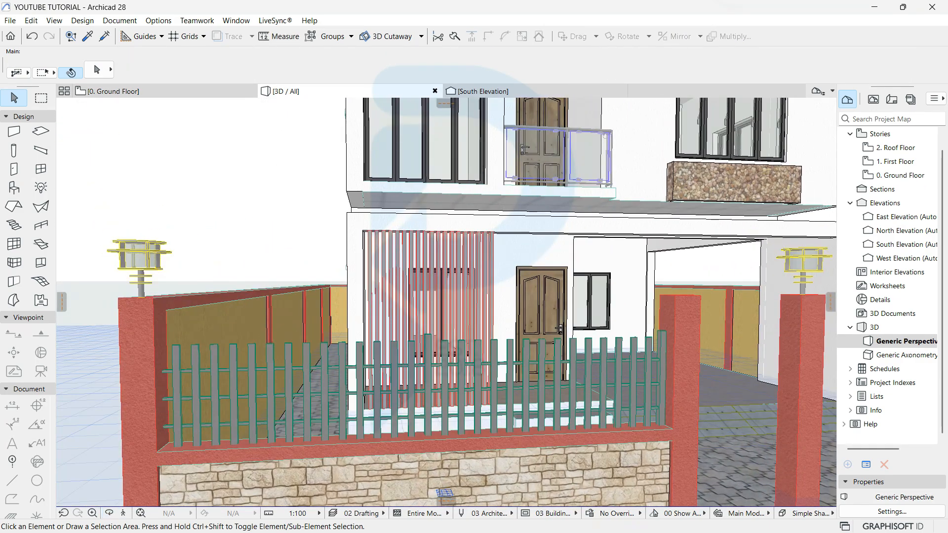
pyautogui.click(393, 400)
pyautogui.press('Escape')
pyautogui.click(249, 327)
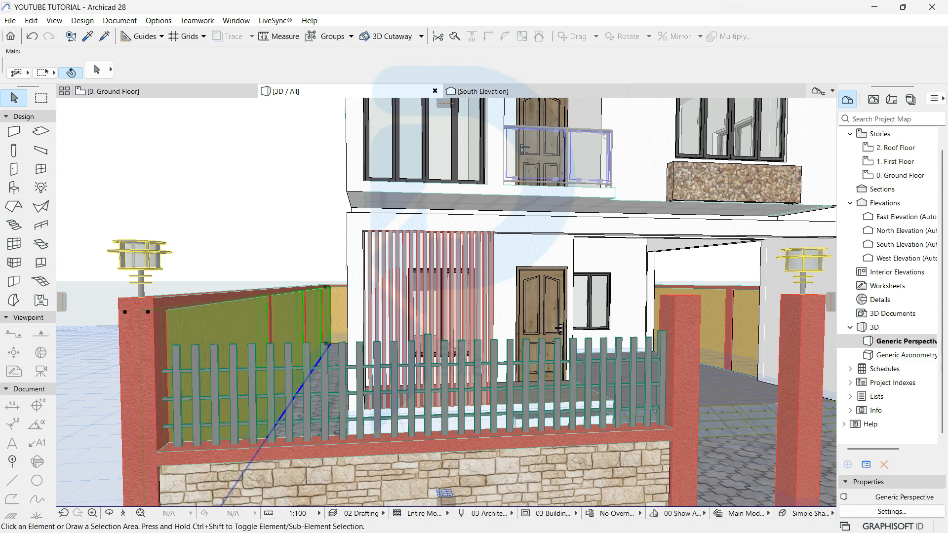
pyautogui.click(252, 370)
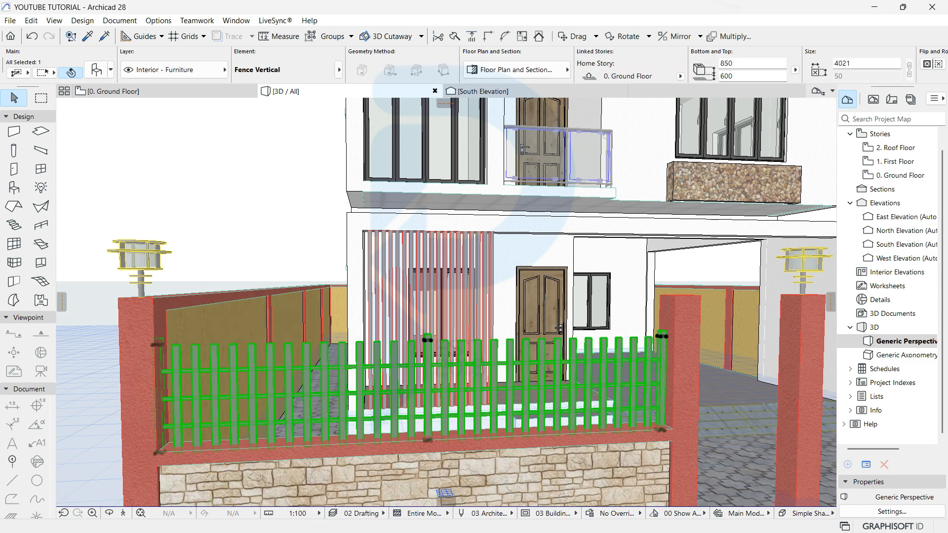
pyautogui.moveTo(386, 385); pyautogui.dragTo(352, 344, button='middle')
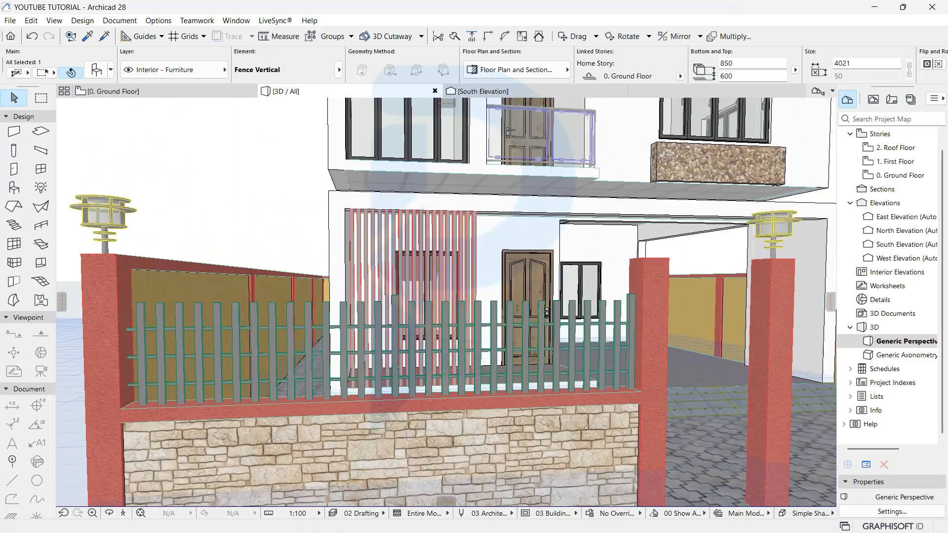
pyautogui.doubleClick(726, 63)
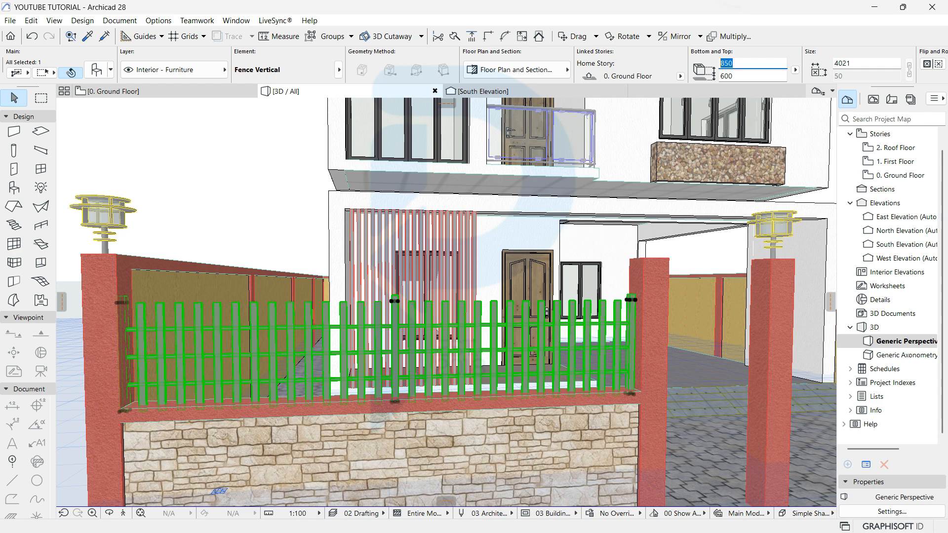
pyautogui.write('10')
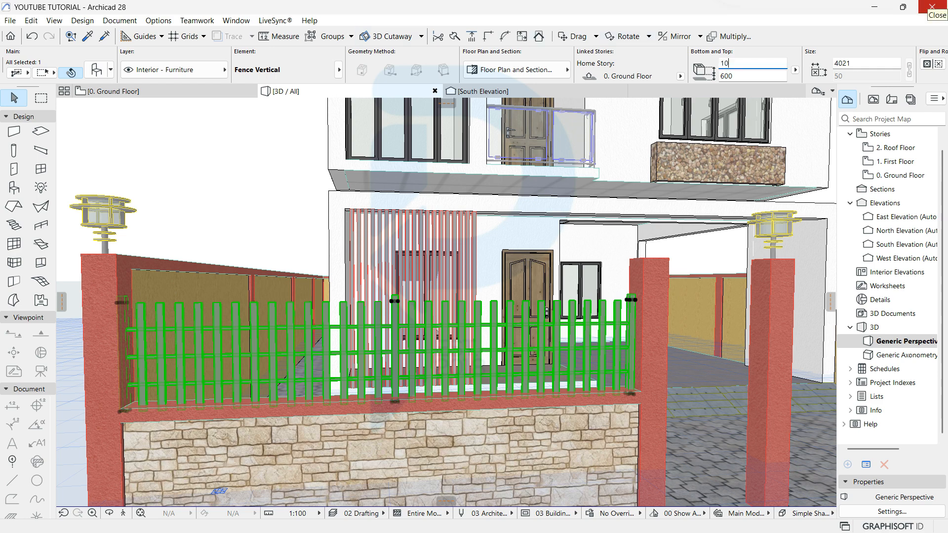
pyautogui.write('00')
pyautogui.press('Return')
pyautogui.press('Escape')
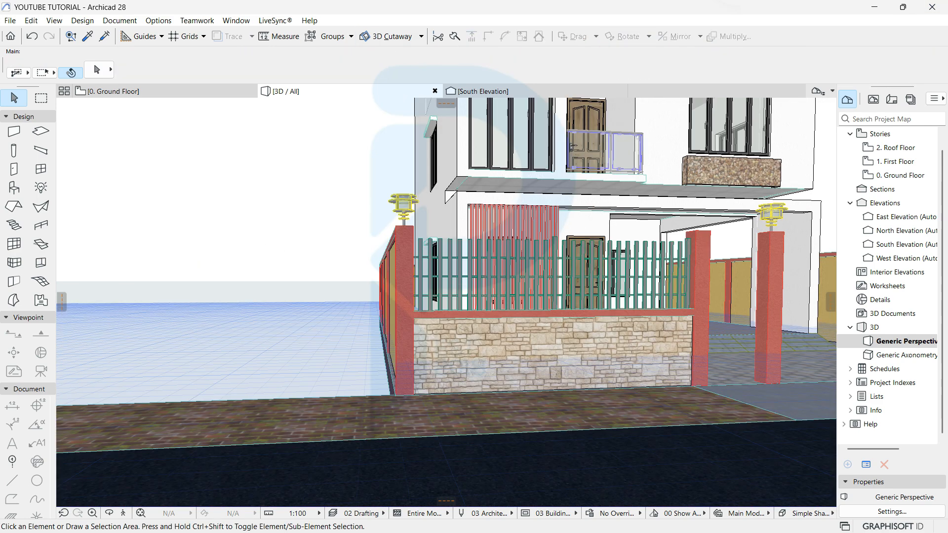
pyautogui.moveTo(592, 296); pyautogui.dragTo(299, 331, button='middle')
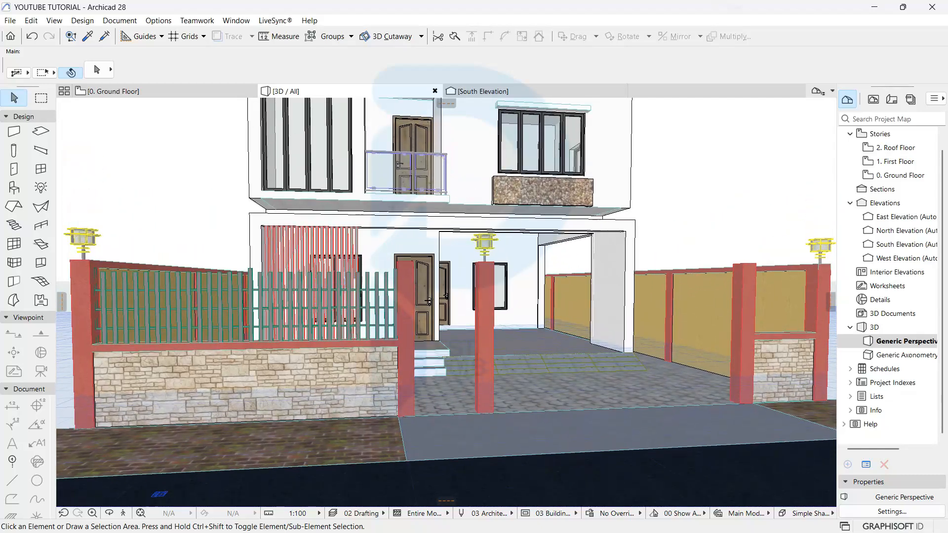
pyautogui.click(165, 92)
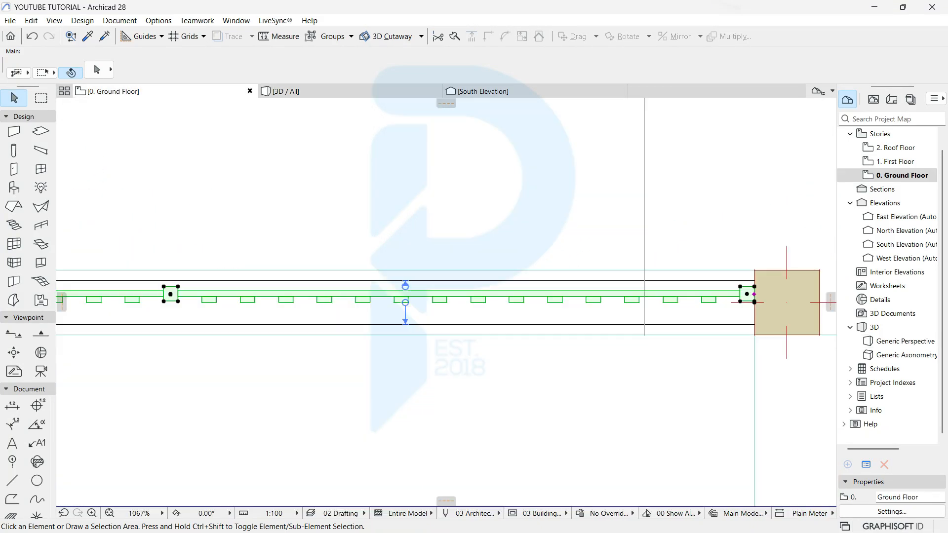
# Step: Place a dragged copy of the fence on the right front wall section
pyautogui.scroll(-5, 127, 203)
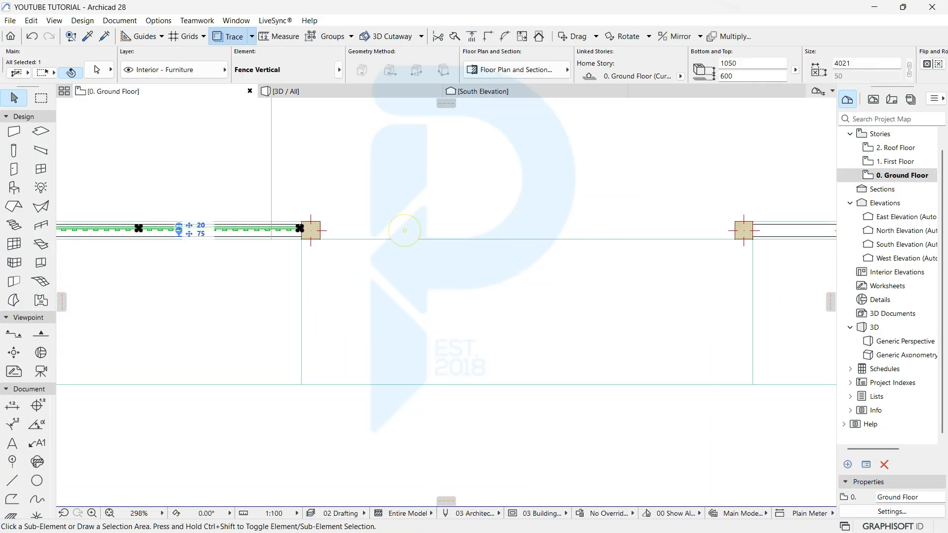
pyautogui.hotkey('ctrl', 'shift', 'd')
pyautogui.click(141, 230)
pyautogui.moveTo(512, 308); pyautogui.dragTo(129, 347, button='middle')
pyautogui.scroll(-1, 466, 282)
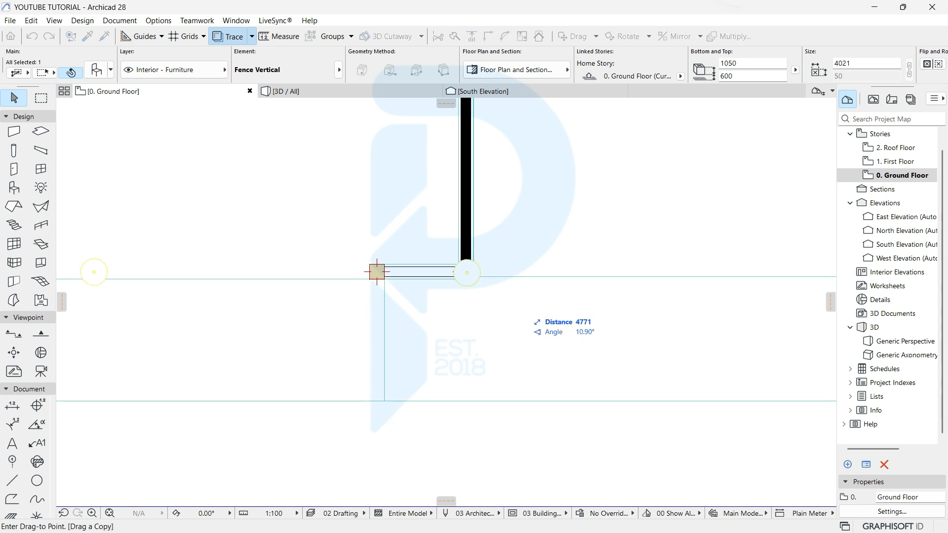
pyautogui.click(660, 271)
# Step: Shorten the copied fence to 1347 and move it into the wall opening against the column
pyautogui.scroll(1, 661, 271)
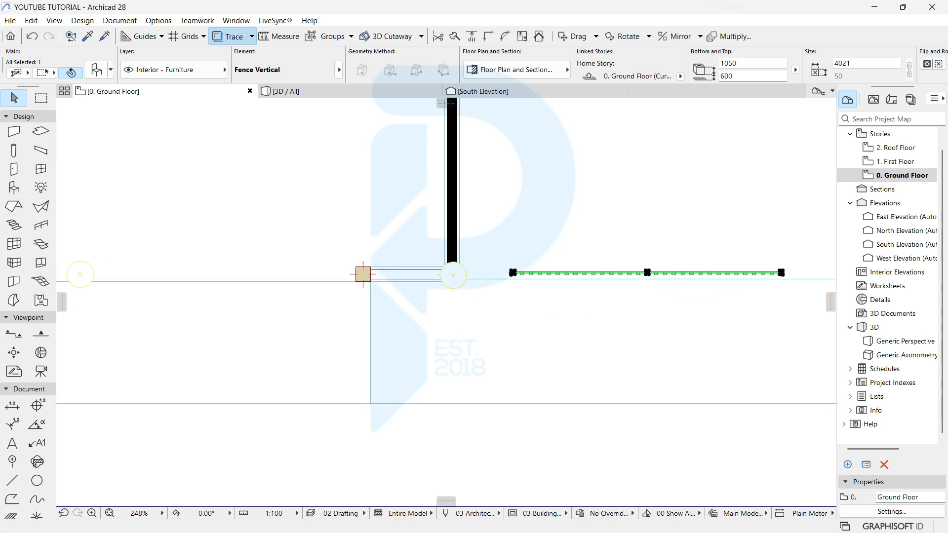
pyautogui.scroll(1, 660, 271)
pyautogui.scroll(1, 762, 277)
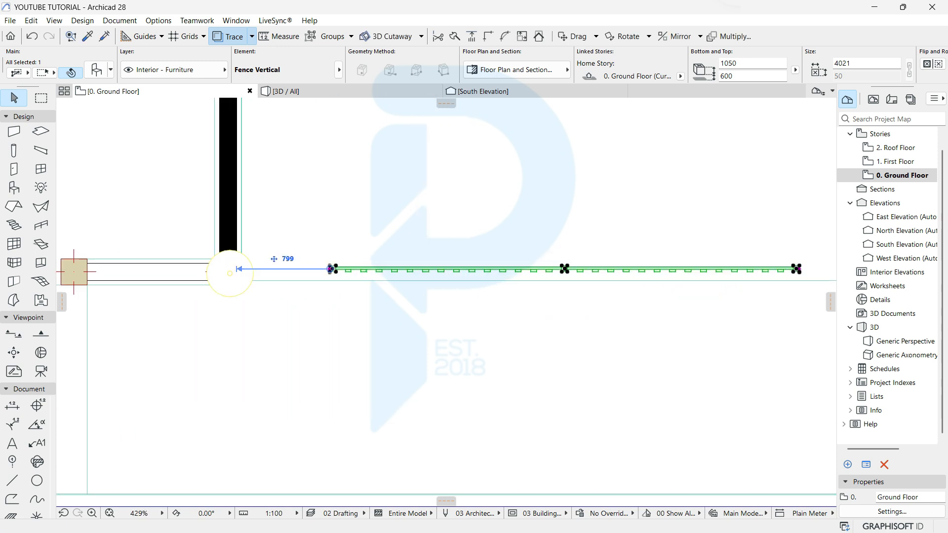
pyautogui.click(799, 270)
pyautogui.click(487, 269)
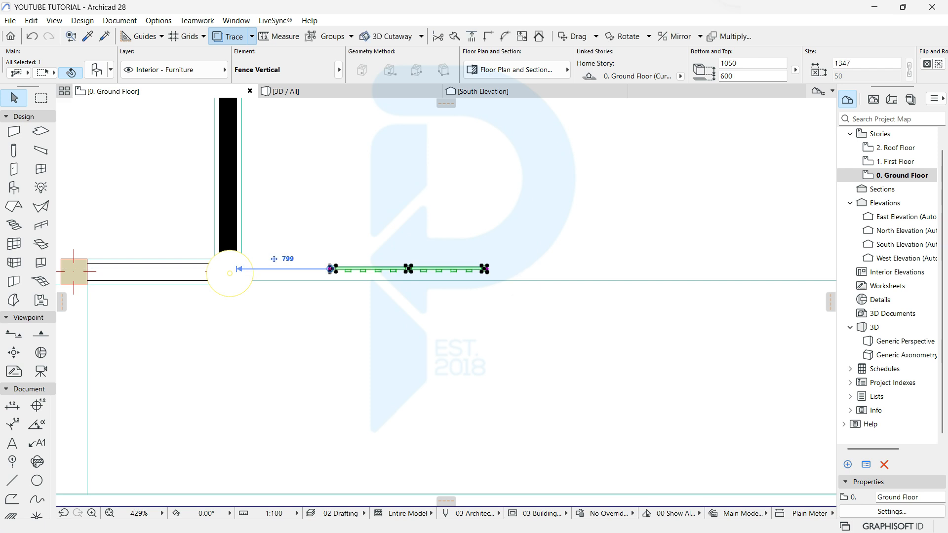
pyautogui.hotkey('ctrl', 'd')
pyautogui.click(330, 269)
pyautogui.moveTo(160, 254); pyautogui.dragTo(526, 271, button='middle')
pyautogui.scroll(3, 526, 271)
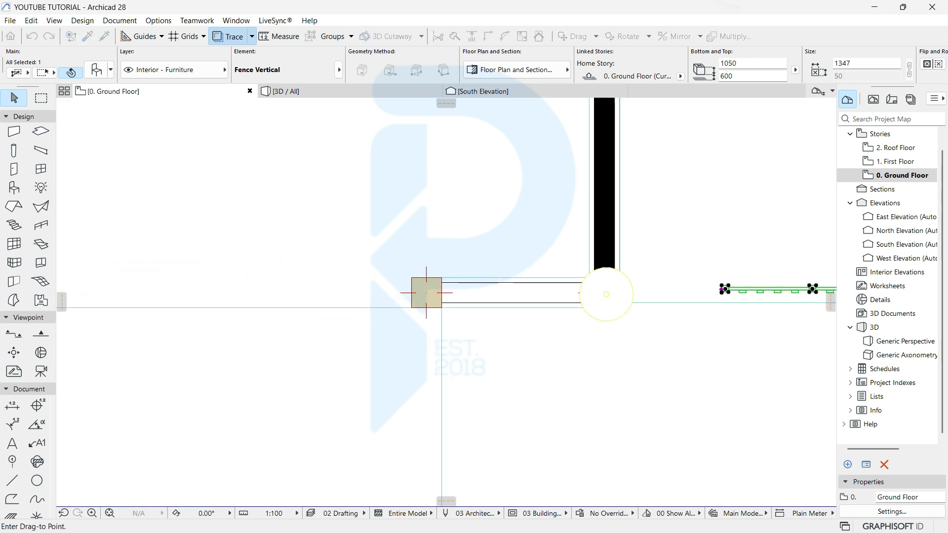
pyautogui.click(669, 312)
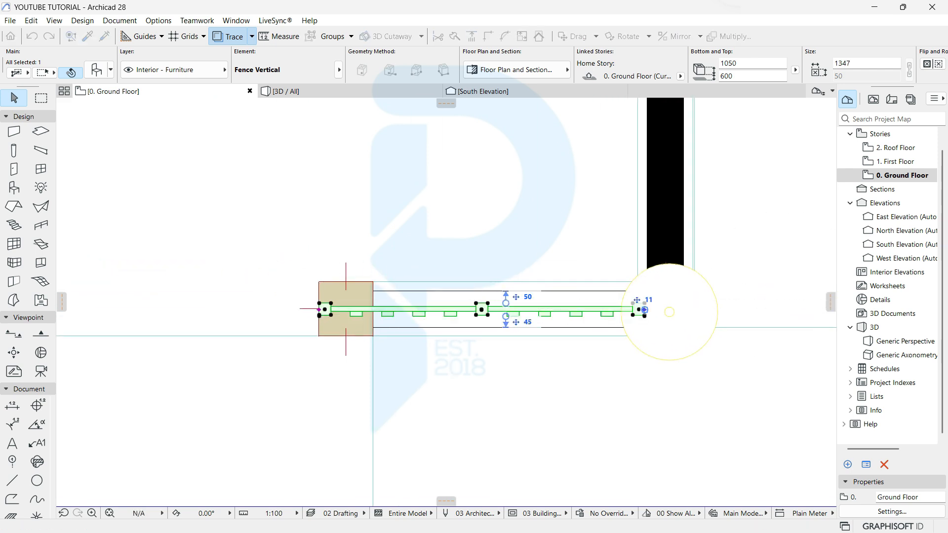
pyautogui.click(322, 309)
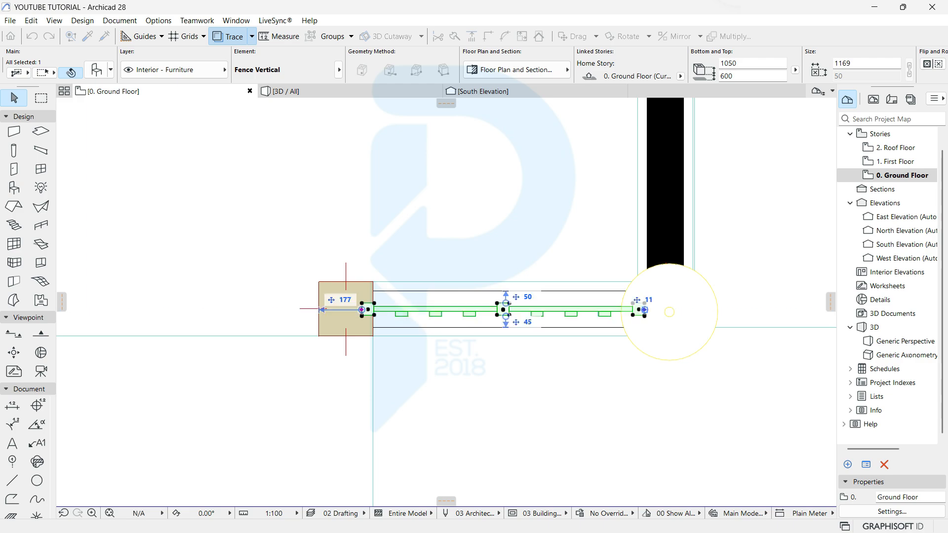
# Step: View the whole house with both fenced wall sections in 3D
pyautogui.press('F3')
pyautogui.press('Escape')
pyautogui.moveTo(770, 341); pyautogui.dragTo(578, 344, button='middle')
pyautogui.scroll(-2, 350, 316)
pyautogui.scroll(-3, 395, 346)
pyautogui.moveTo(340, 271); pyautogui.dragTo(477, 315, button='middle')
pyautogui.click(519, 326)
pyautogui.click(518, 326)
pyautogui.press('Escape')
pyautogui.press('Escape')
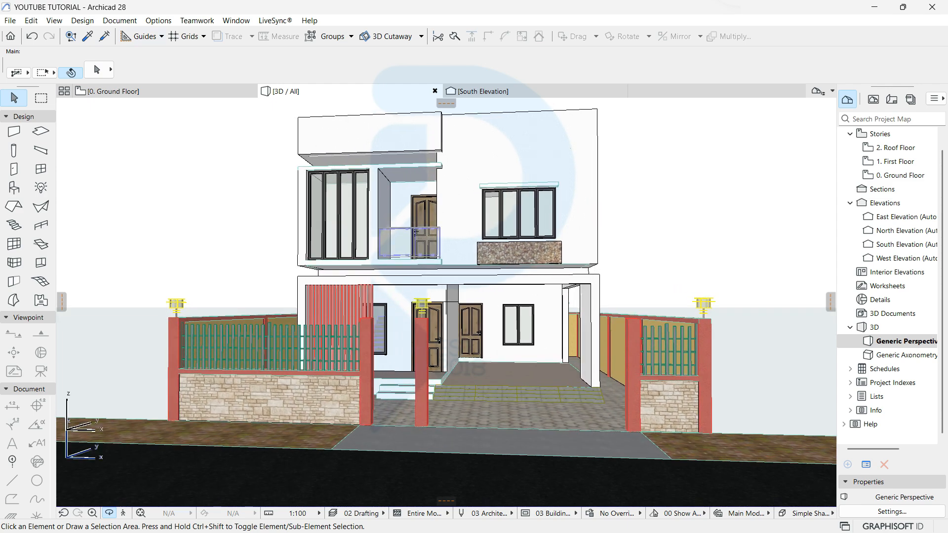
pyautogui.keyDown('shift'); pyautogui.moveTo(416, 232); pyautogui.dragTo(446, 305, button='middle'); pyautogui.keyUp('shift')
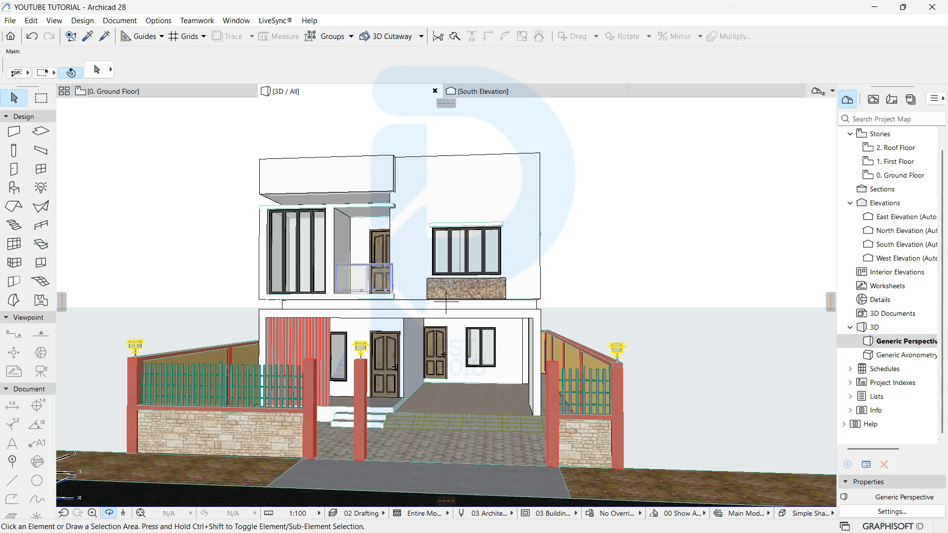
pyautogui.keyDown('shift'); pyautogui.moveTo(446, 303); pyautogui.dragTo(425, 303, button='middle'); pyautogui.keyUp('shift')
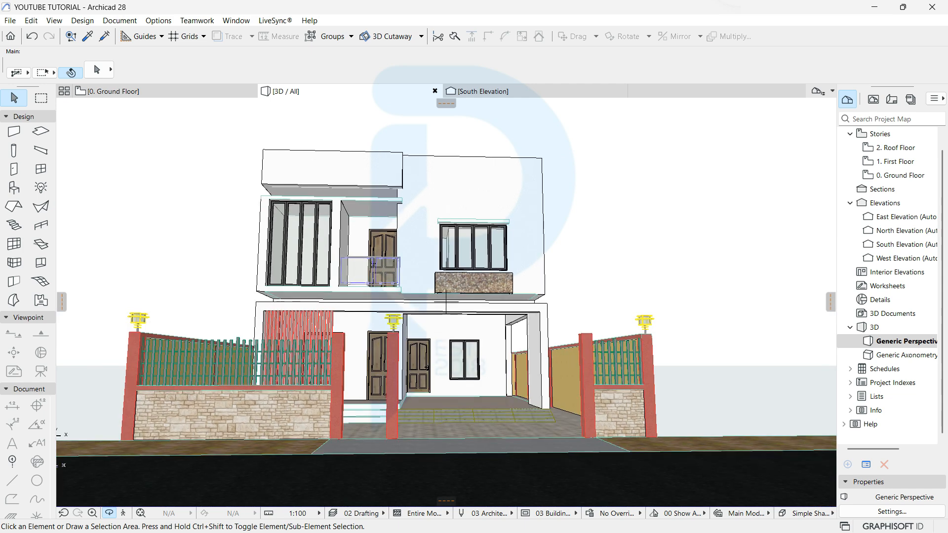